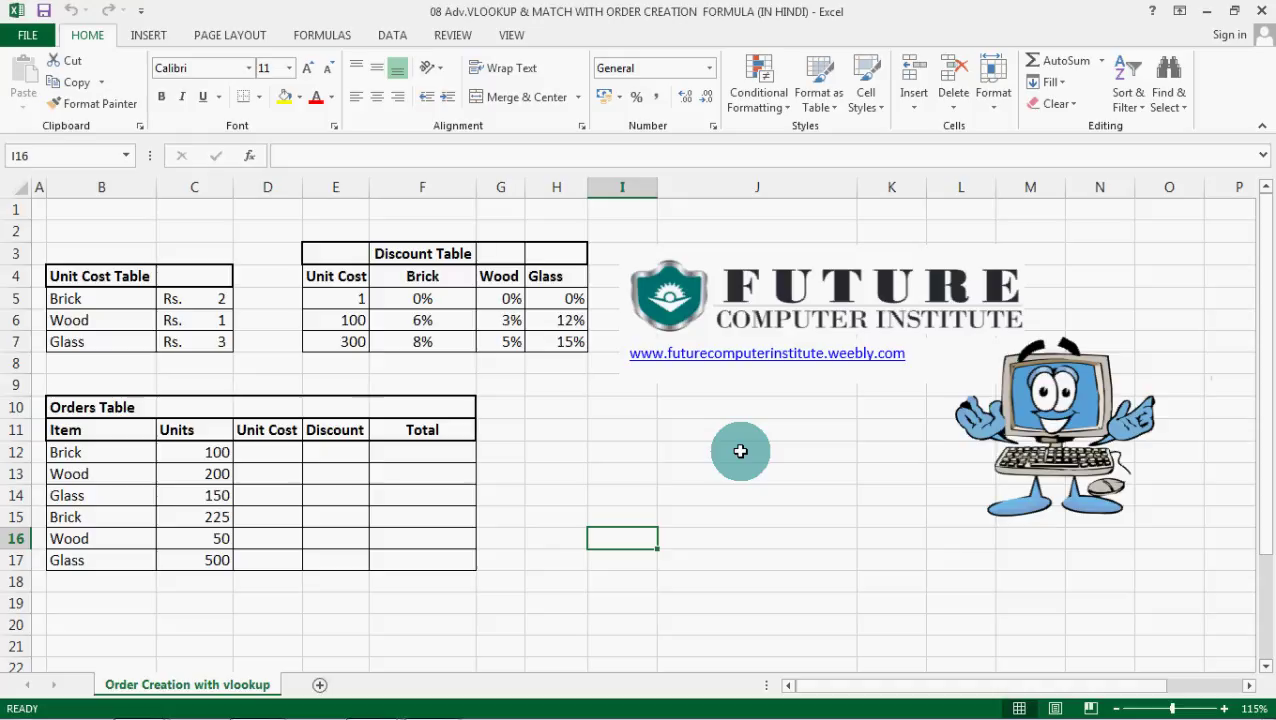
Step: Look over the Unit Cost Table, Discount Table and Orders Table on the sheet
{"action": "left_click", "coordinate": [616, 449]}
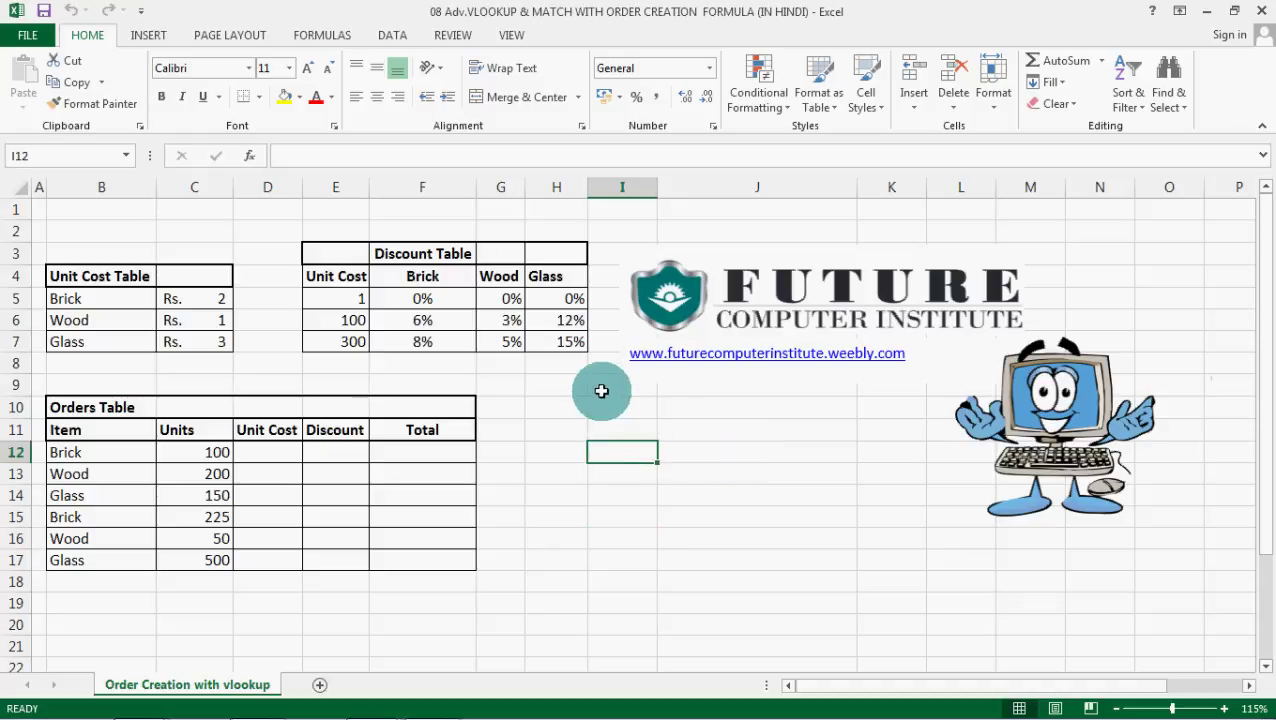
{"action": "left_click", "coordinate": [145, 299]}
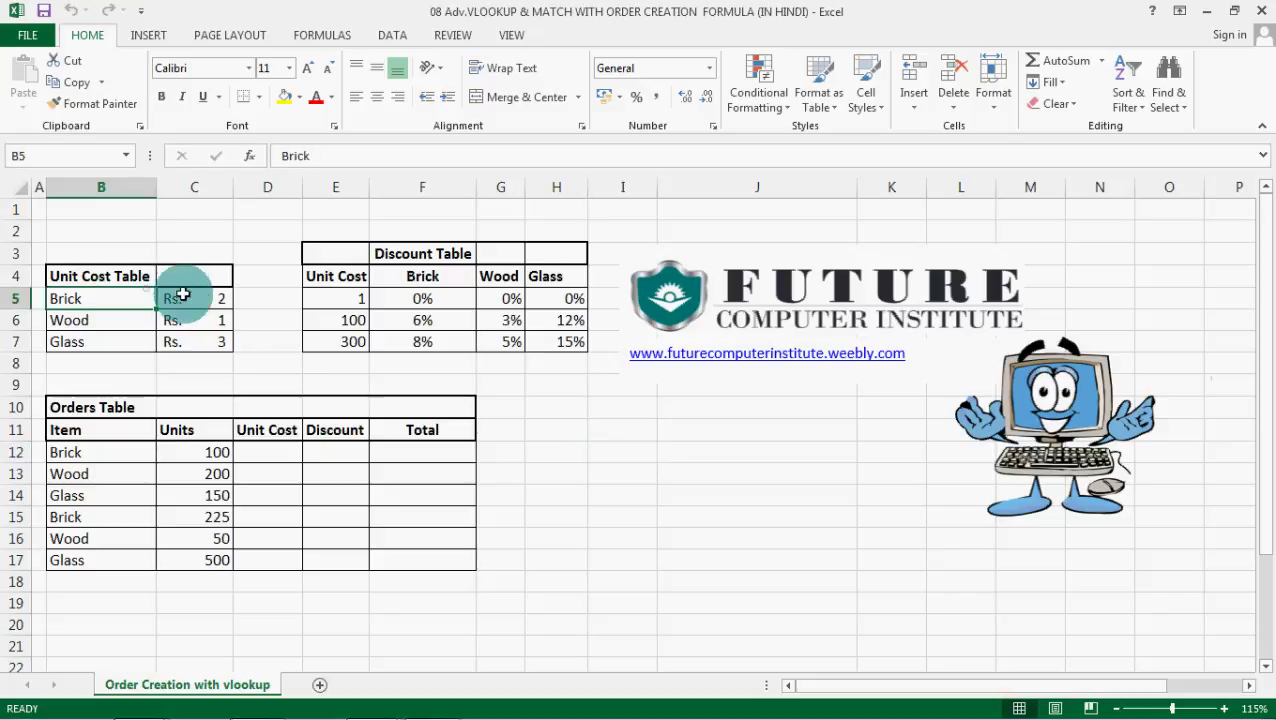
{"action": "left_click", "coordinate": [393, 305]}
{"action": "left_click", "coordinate": [318, 428]}
{"action": "left_click", "coordinate": [175, 281]}
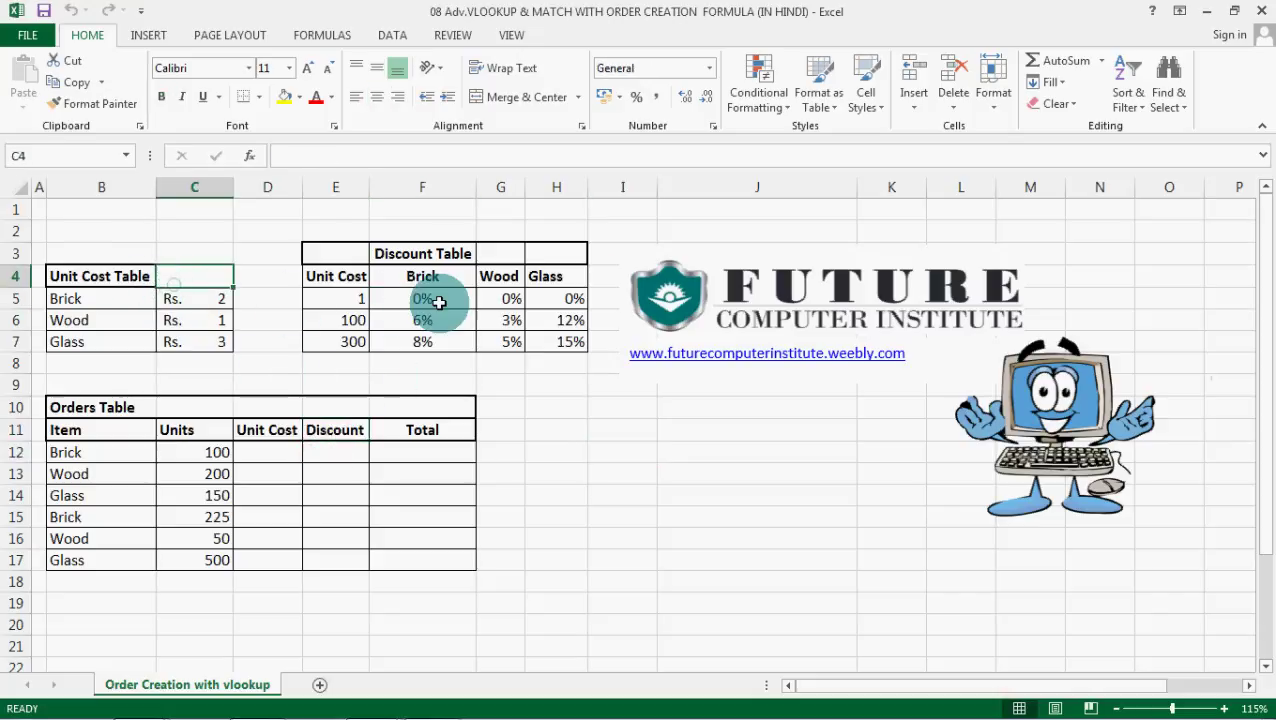
{"action": "left_click", "coordinate": [427, 299]}
{"action": "left_click", "coordinate": [222, 488]}
{"action": "left_click", "coordinate": [259, 370]}
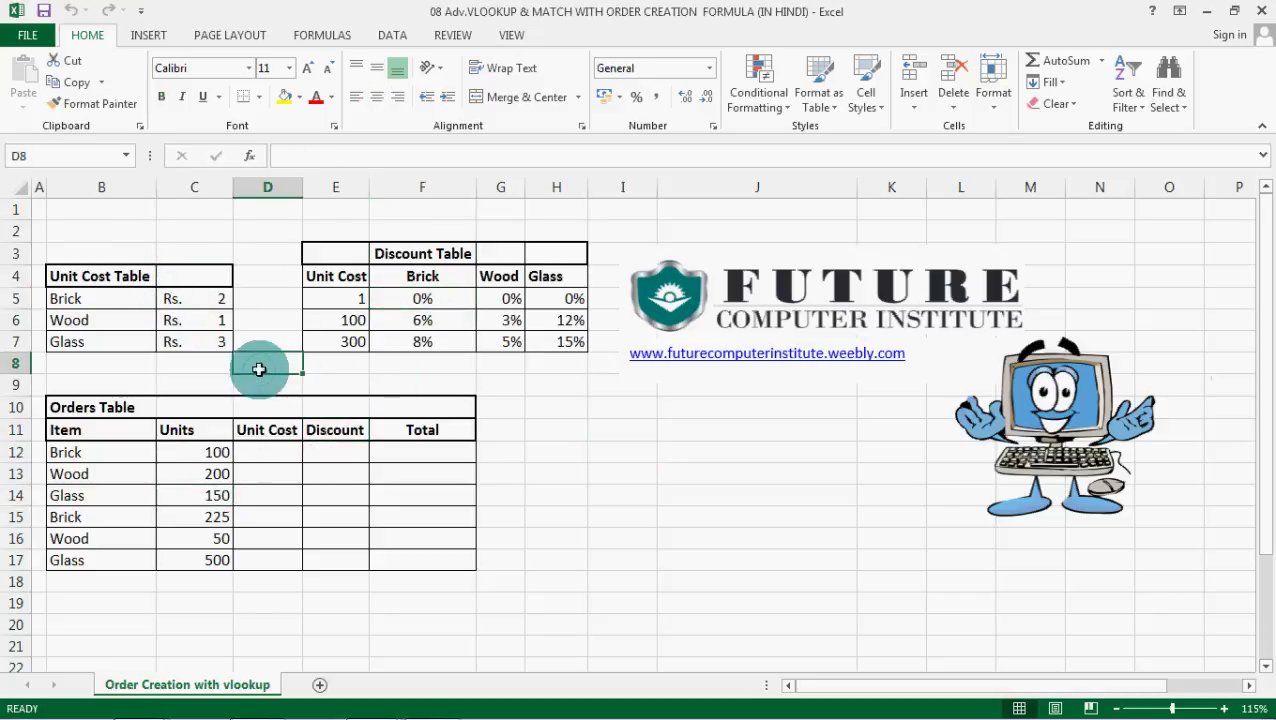
Step: Examine the Brick, Wood and Glass items and their unit prices in the Unit Cost Table
{"action": "left_click", "coordinate": [118, 276]}
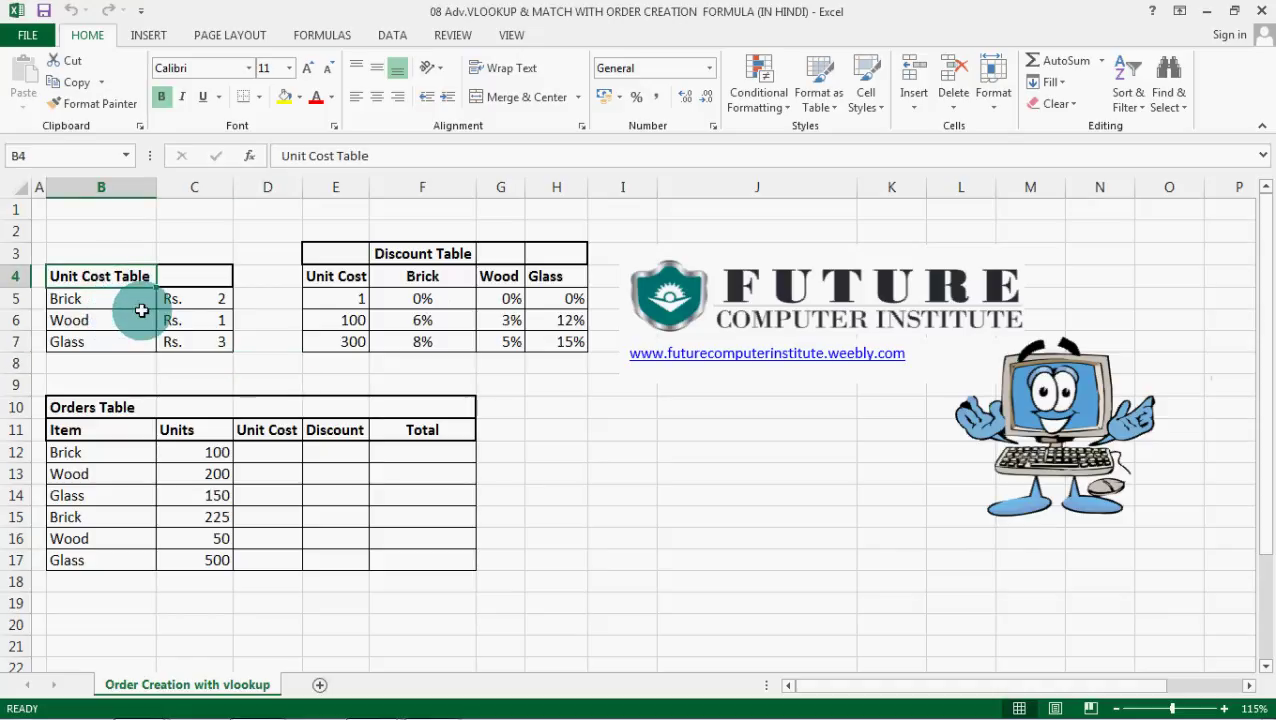
{"action": "left_click", "coordinate": [118, 303]}
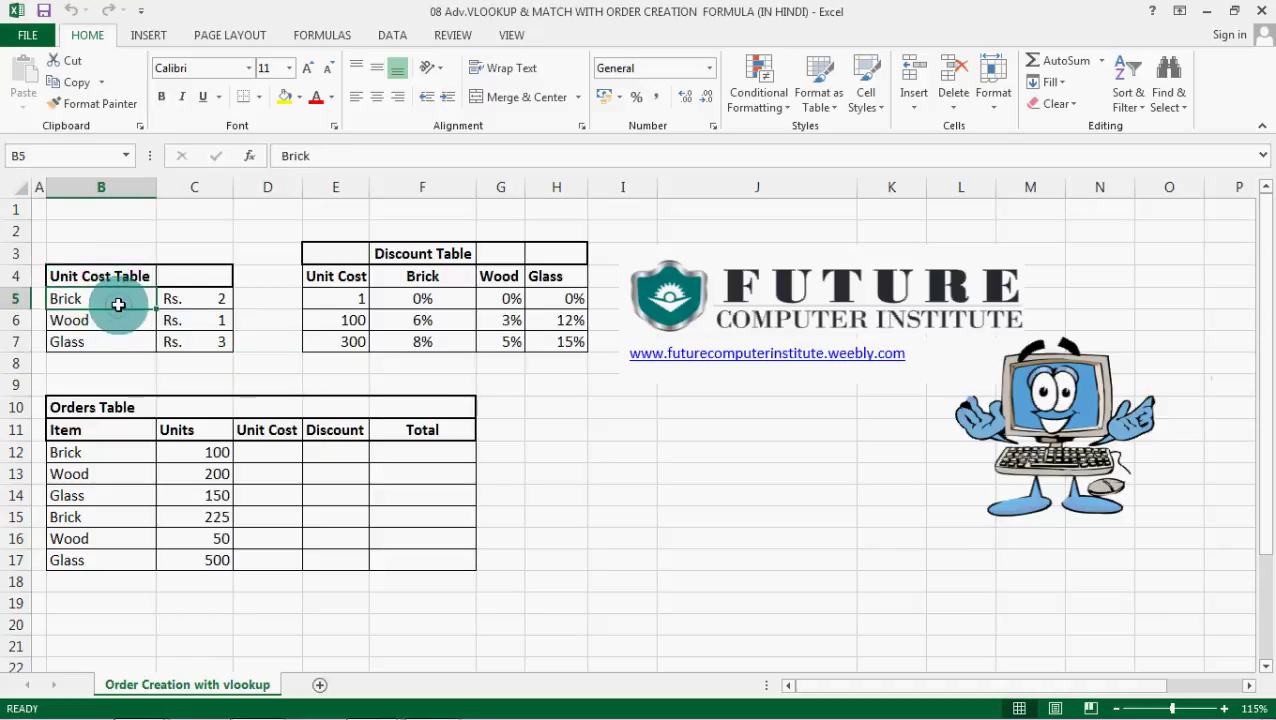
{"action": "left_click", "coordinate": [117, 323]}
{"action": "left_click", "coordinate": [118, 341]}
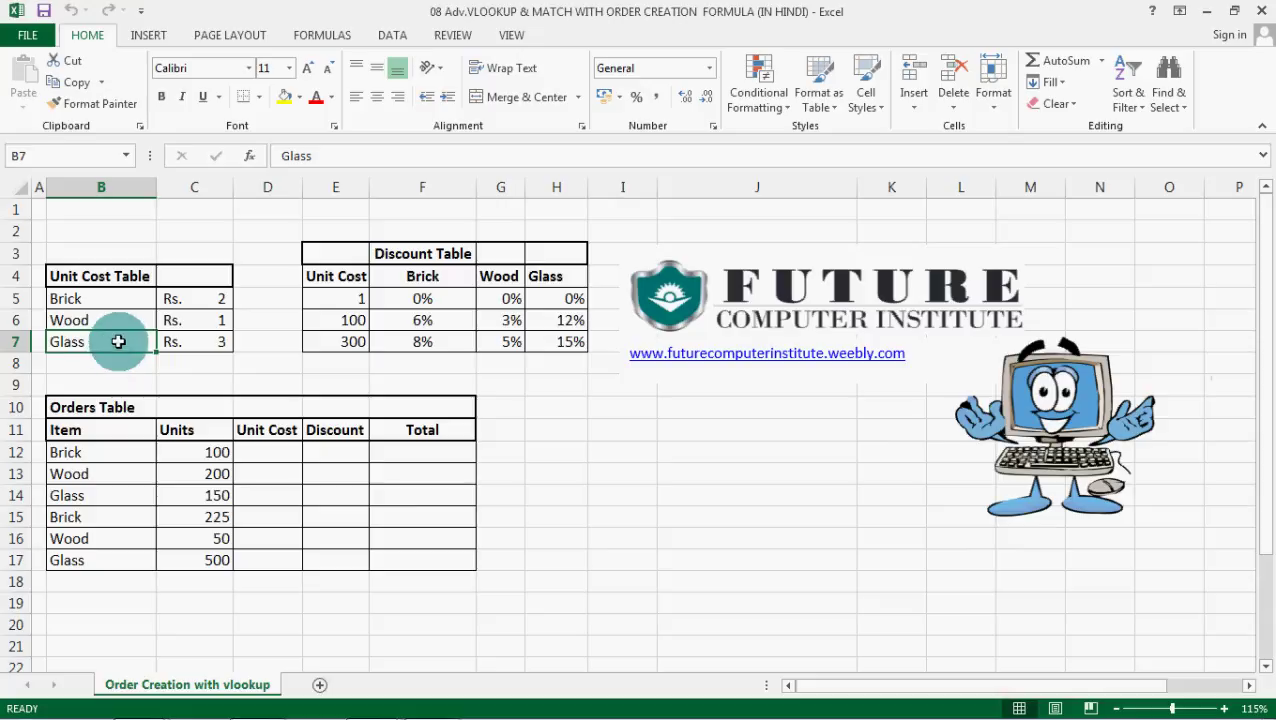
{"action": "left_click", "coordinate": [131, 301]}
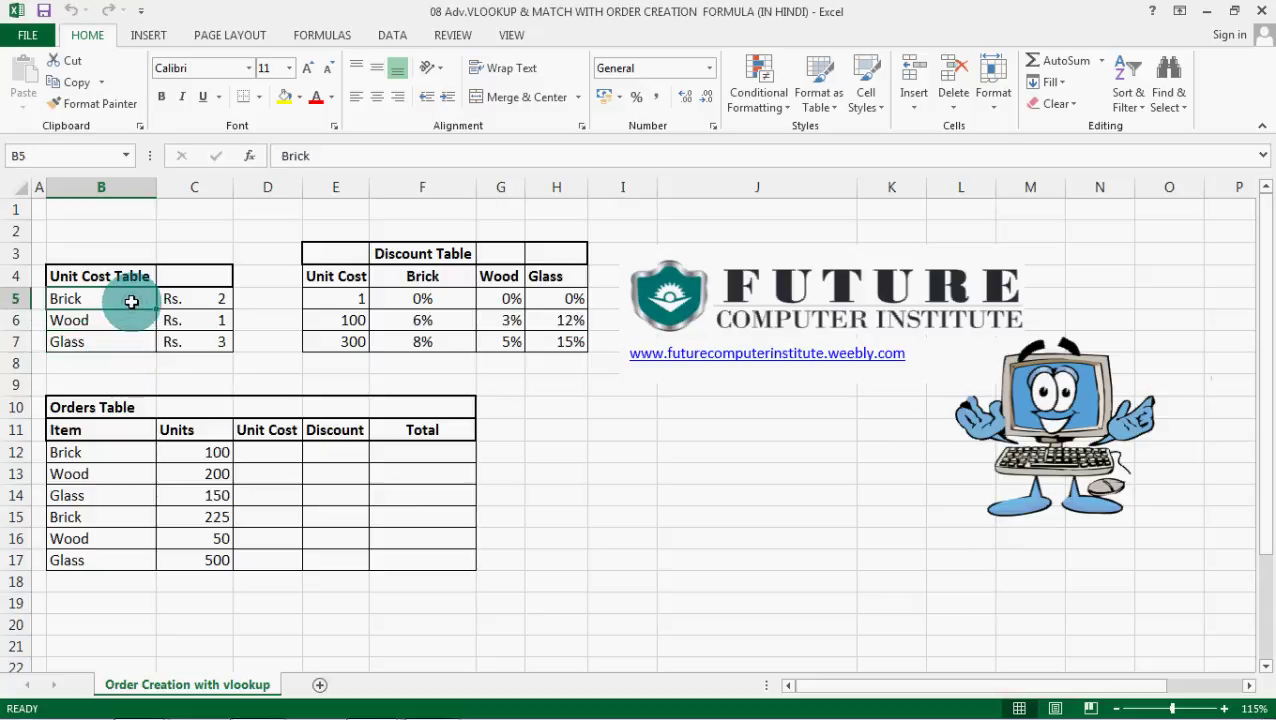
{"action": "left_click", "coordinate": [127, 324]}
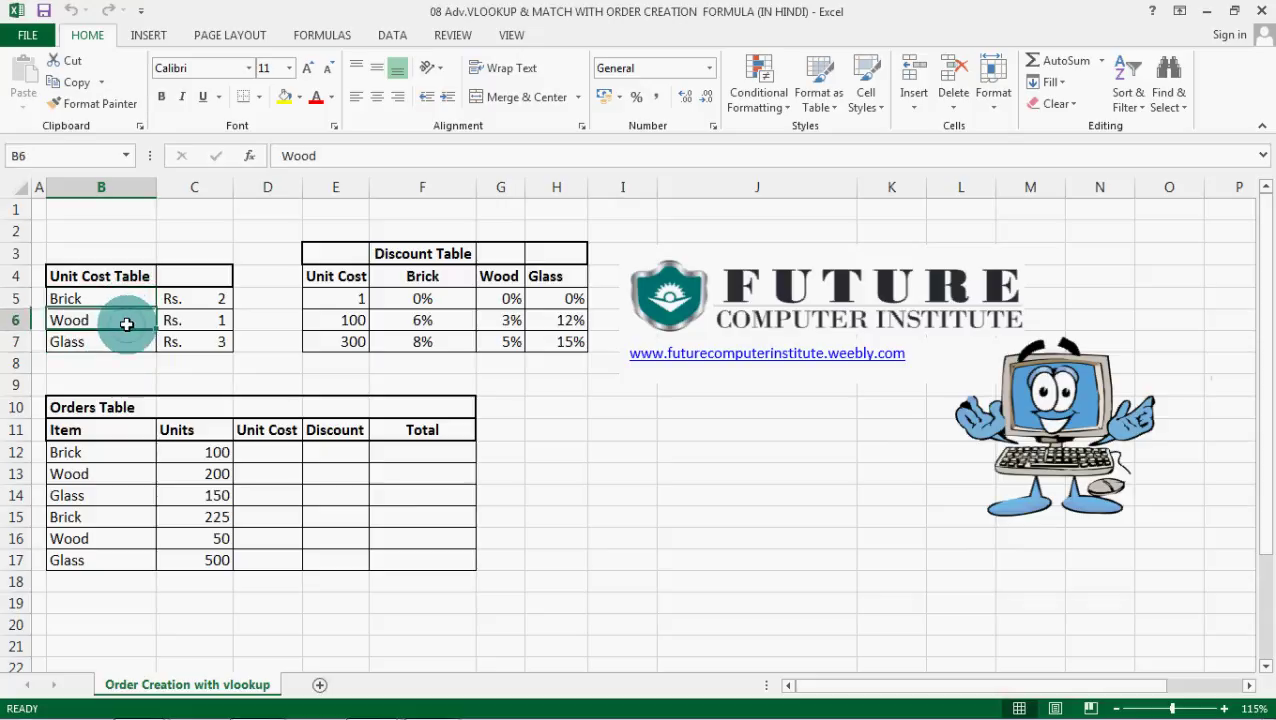
{"action": "left_click", "coordinate": [122, 345]}
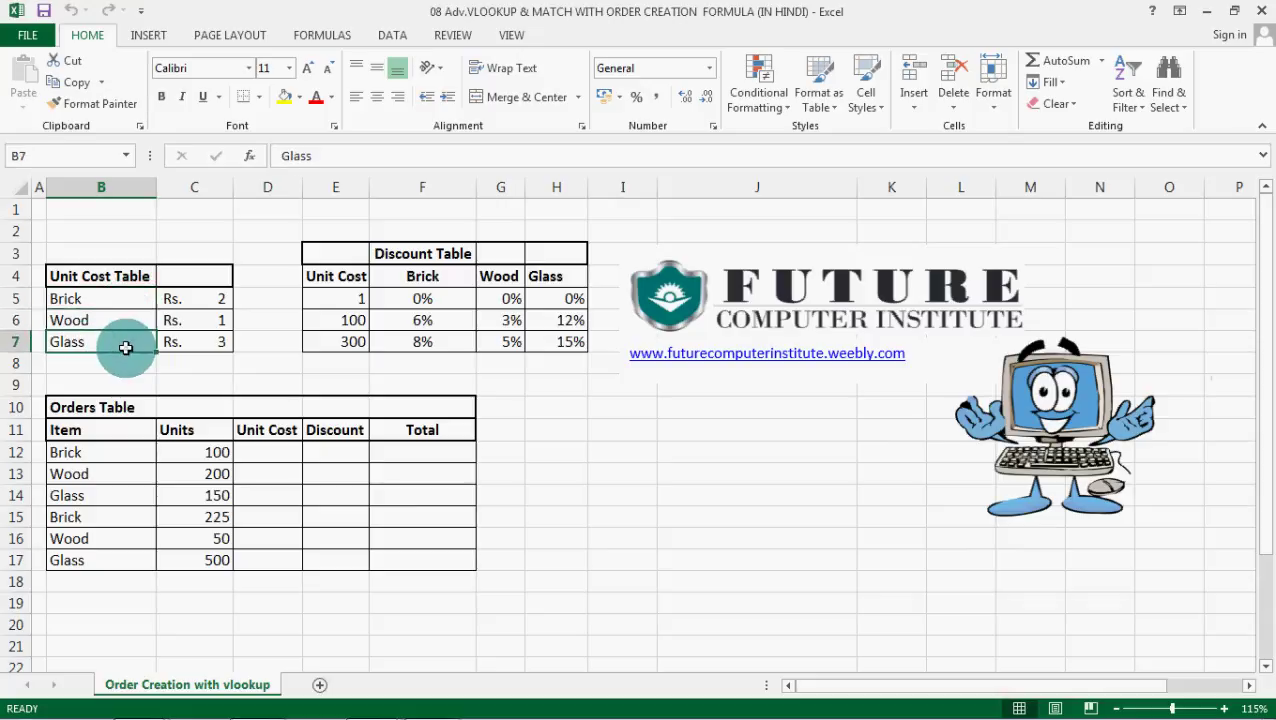
{"action": "left_click", "coordinate": [200, 299]}
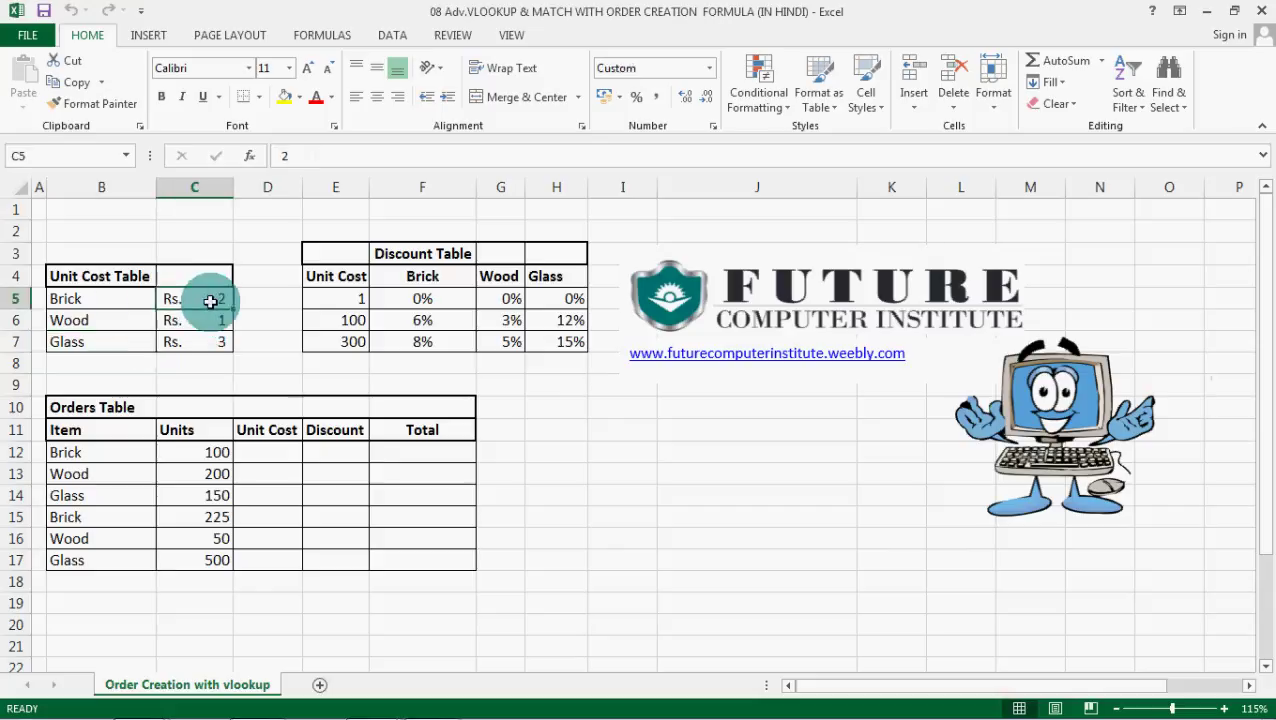
{"action": "left_click", "coordinate": [123, 325]}
{"action": "left_click", "coordinate": [215, 325]}
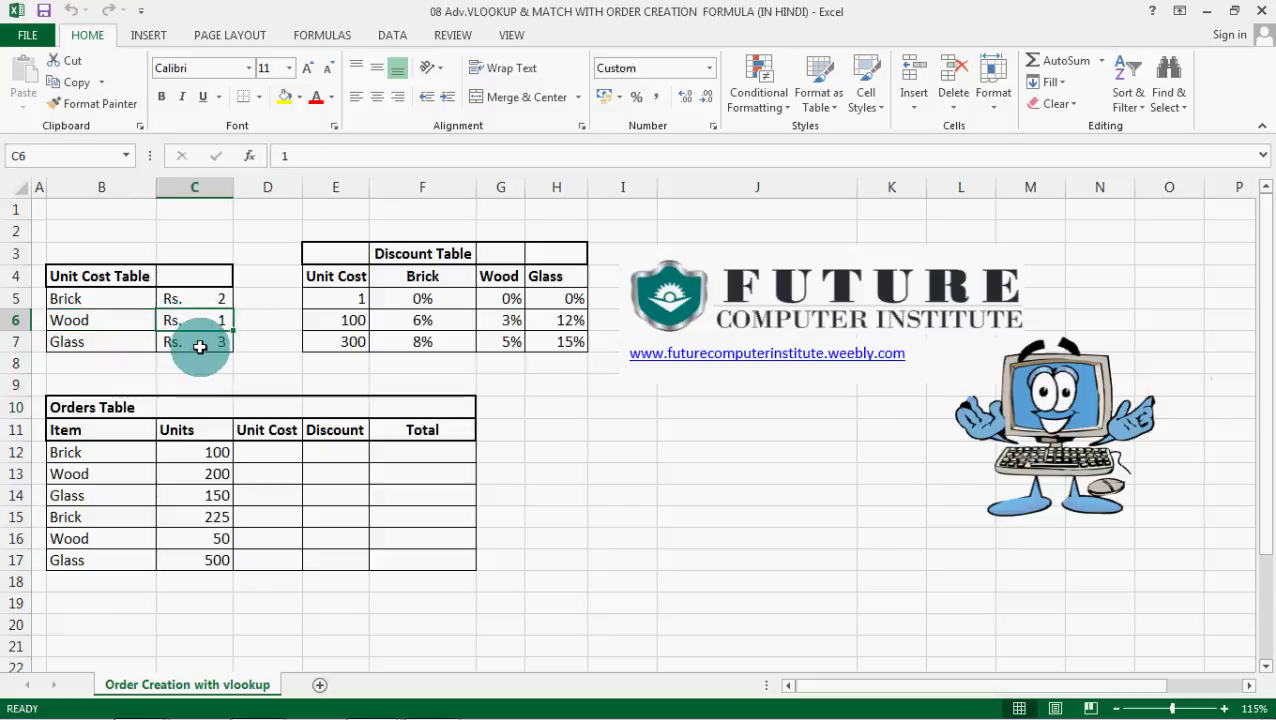
{"action": "left_click", "coordinate": [107, 299]}
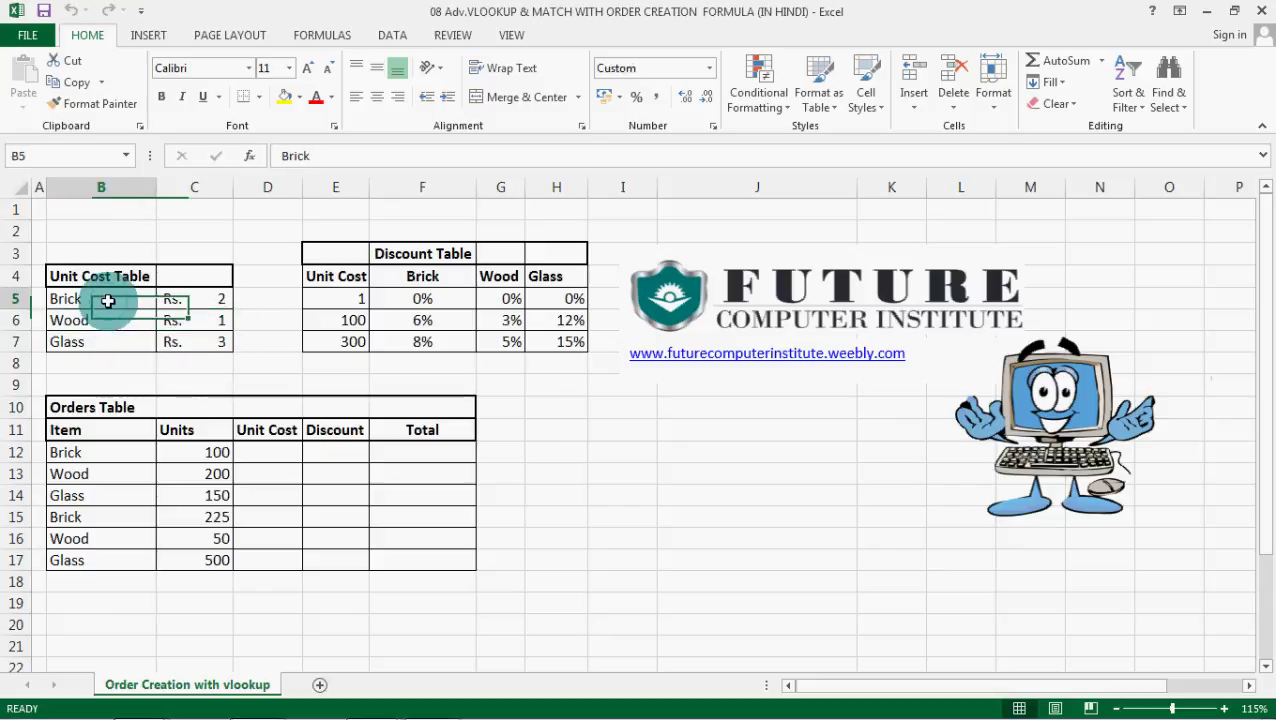
{"action": "left_click", "coordinate": [210, 299]}
{"action": "left_click", "coordinate": [205, 321]}
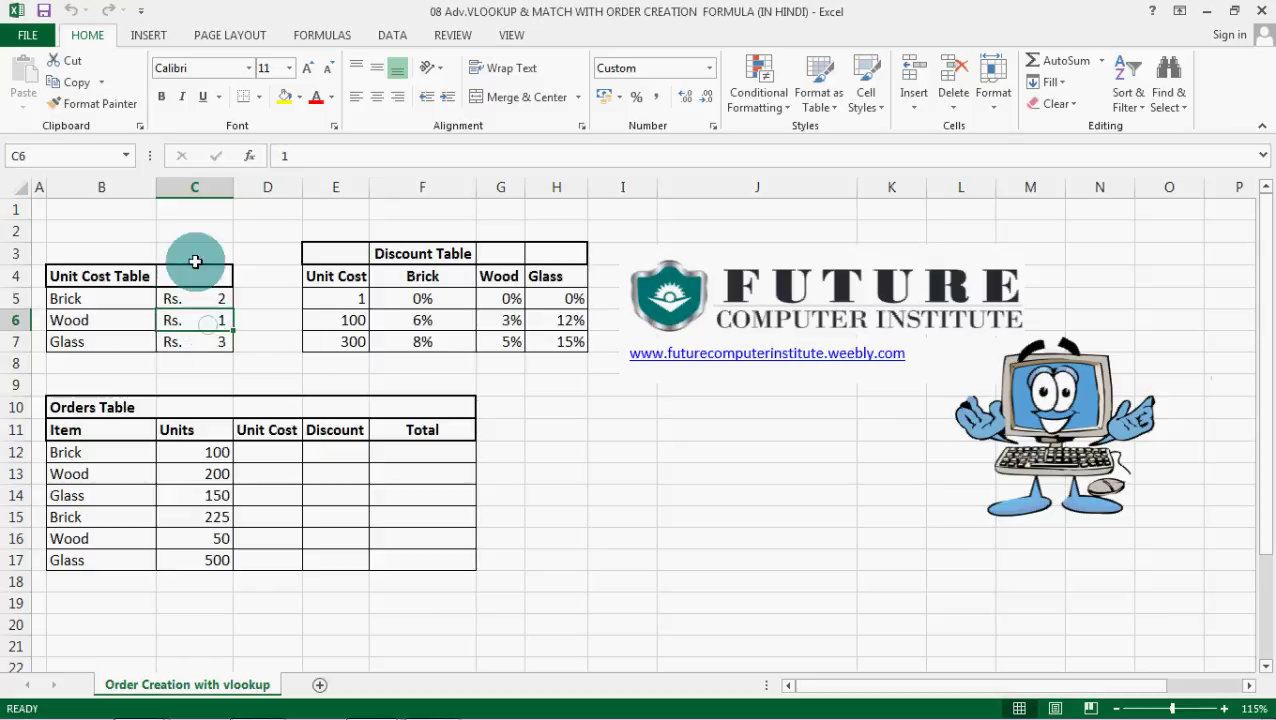
Step: Enter the heading RATE in cell C4, above the prices in the Unit Cost Table
{"action": "left_click", "coordinate": [203, 276]}
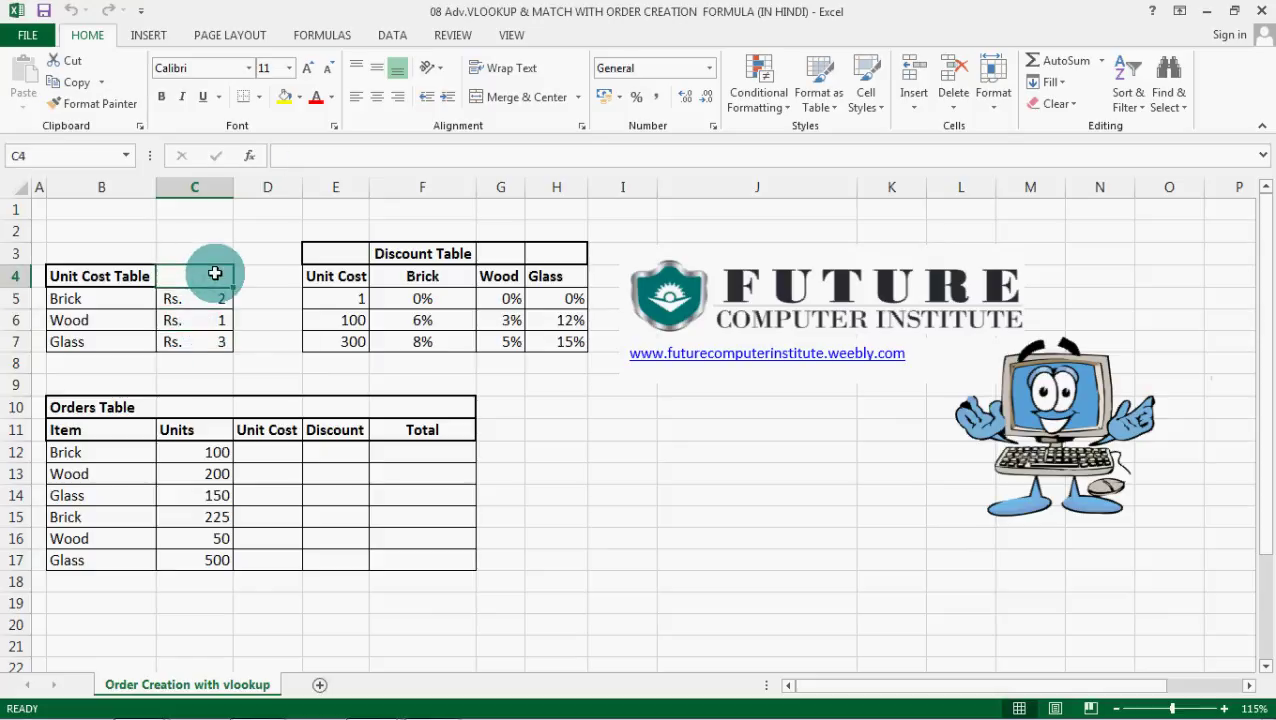
{"action": "type", "text": "RATE"}
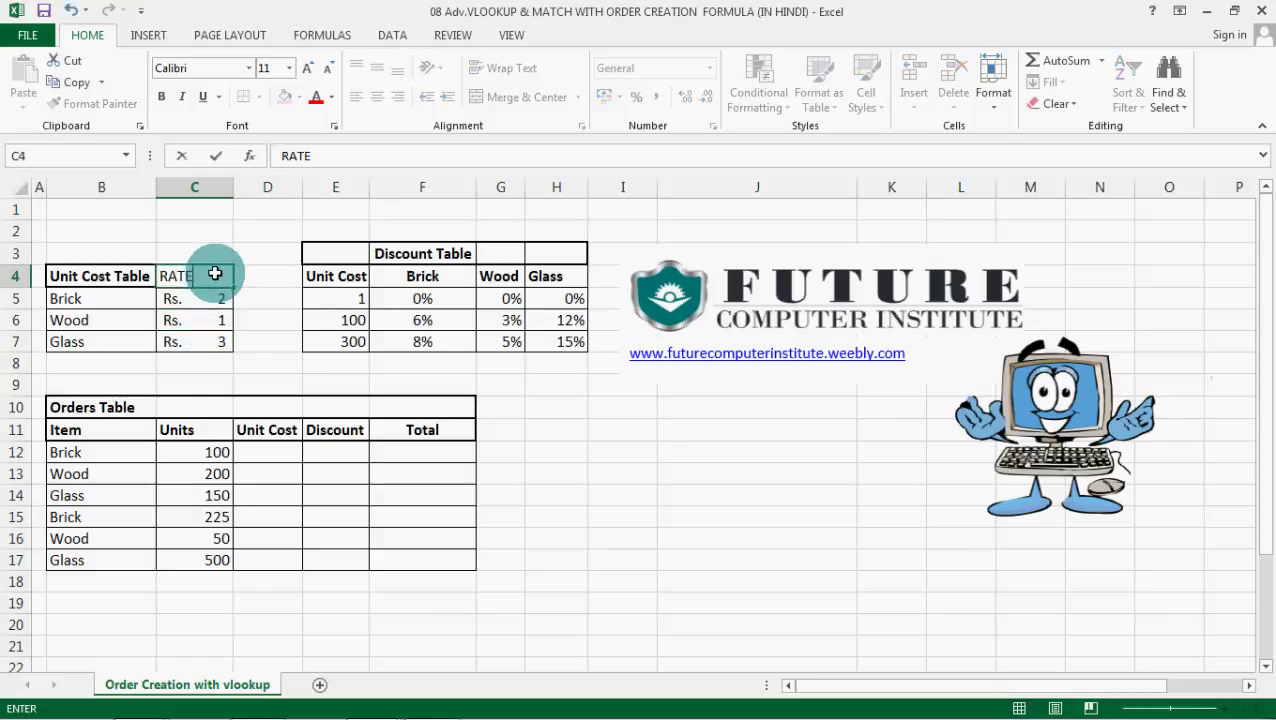
{"action": "key", "text": "Tab"}
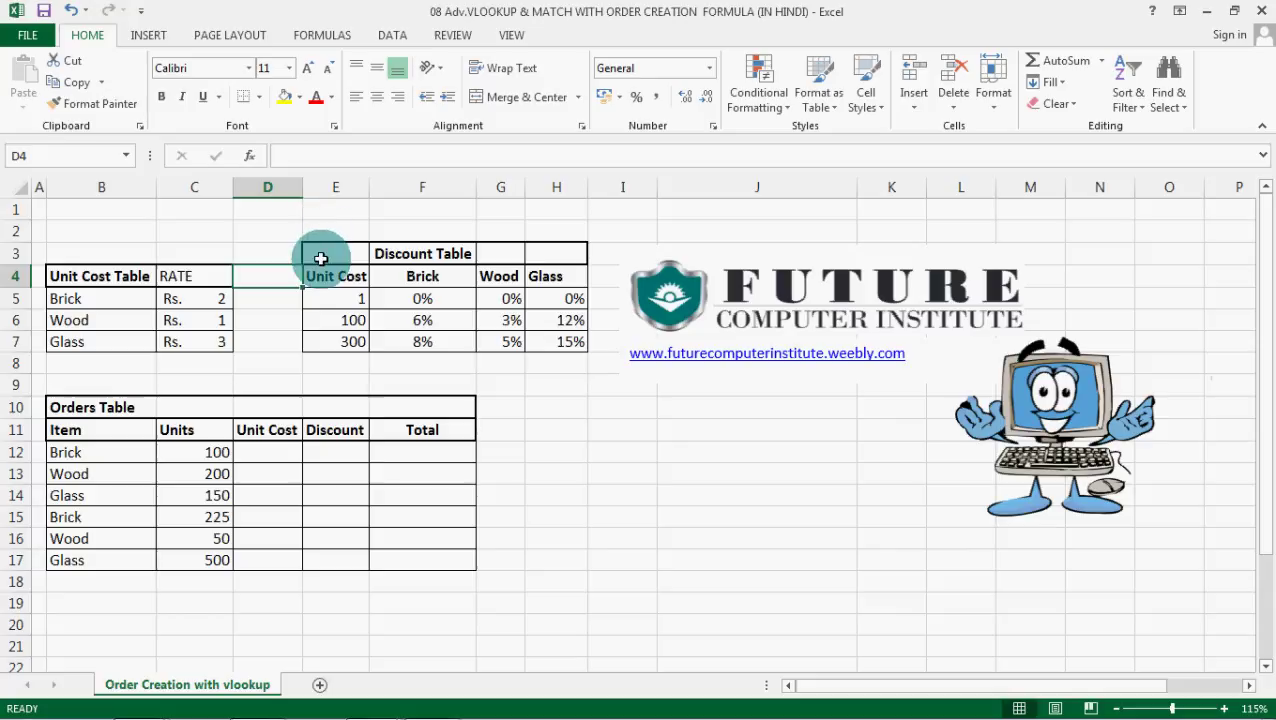
Step: Examine the Discount Table's layout against the Unit Cost Table, including the first tier's discounts for Brick, Wood and Glass
{"action": "left_click", "coordinate": [345, 298]}
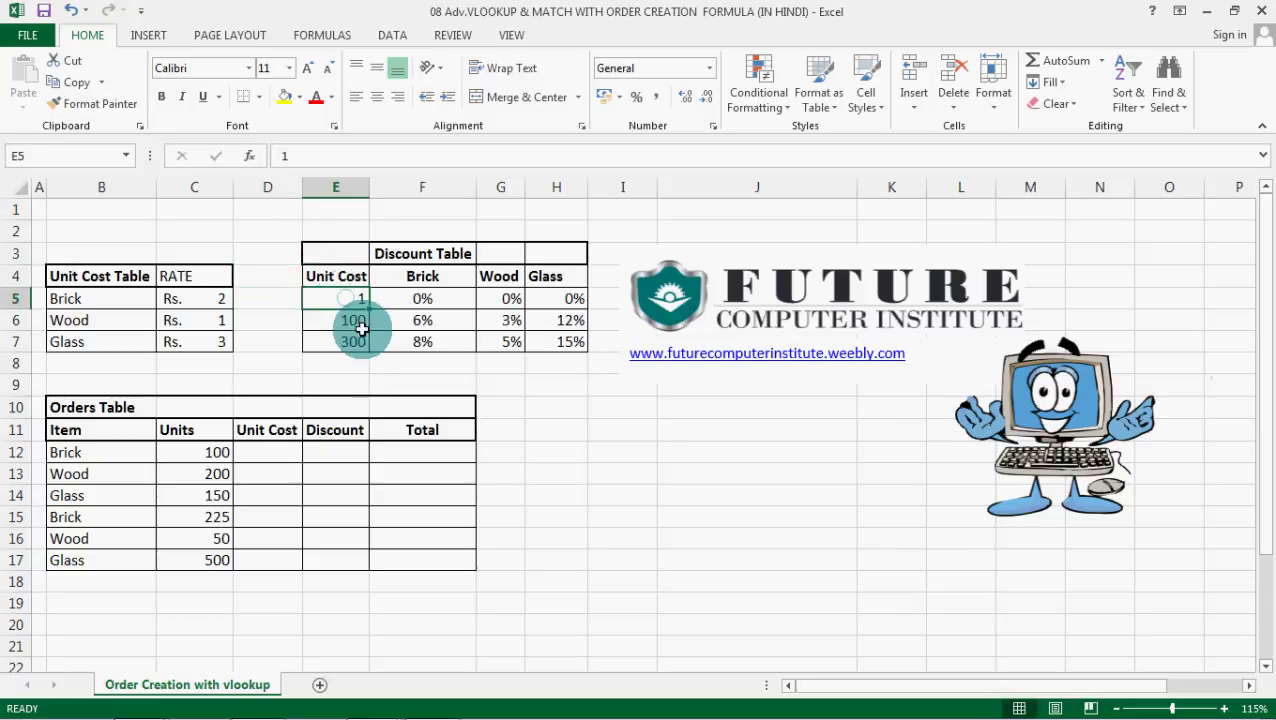
{"action": "left_click", "coordinate": [420, 364]}
{"action": "left_click", "coordinate": [535, 380]}
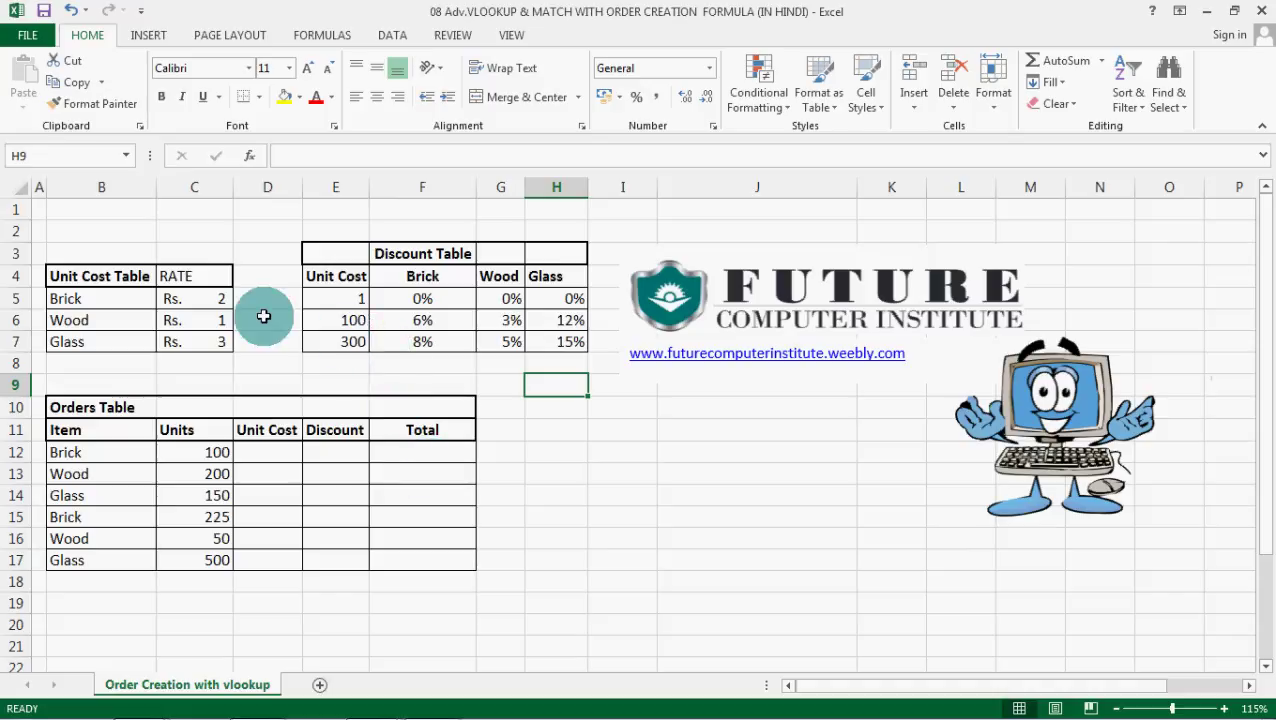
{"action": "left_click", "coordinate": [326, 356]}
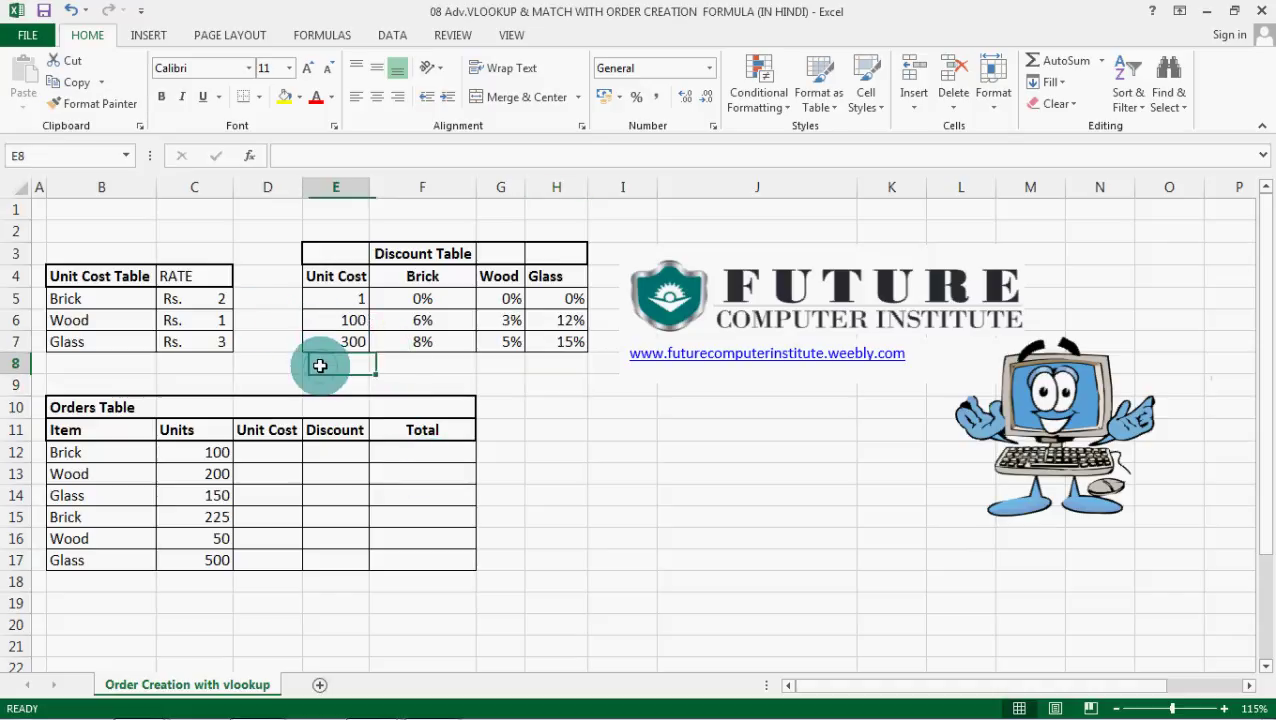
{"action": "left_click", "coordinate": [421, 251]}
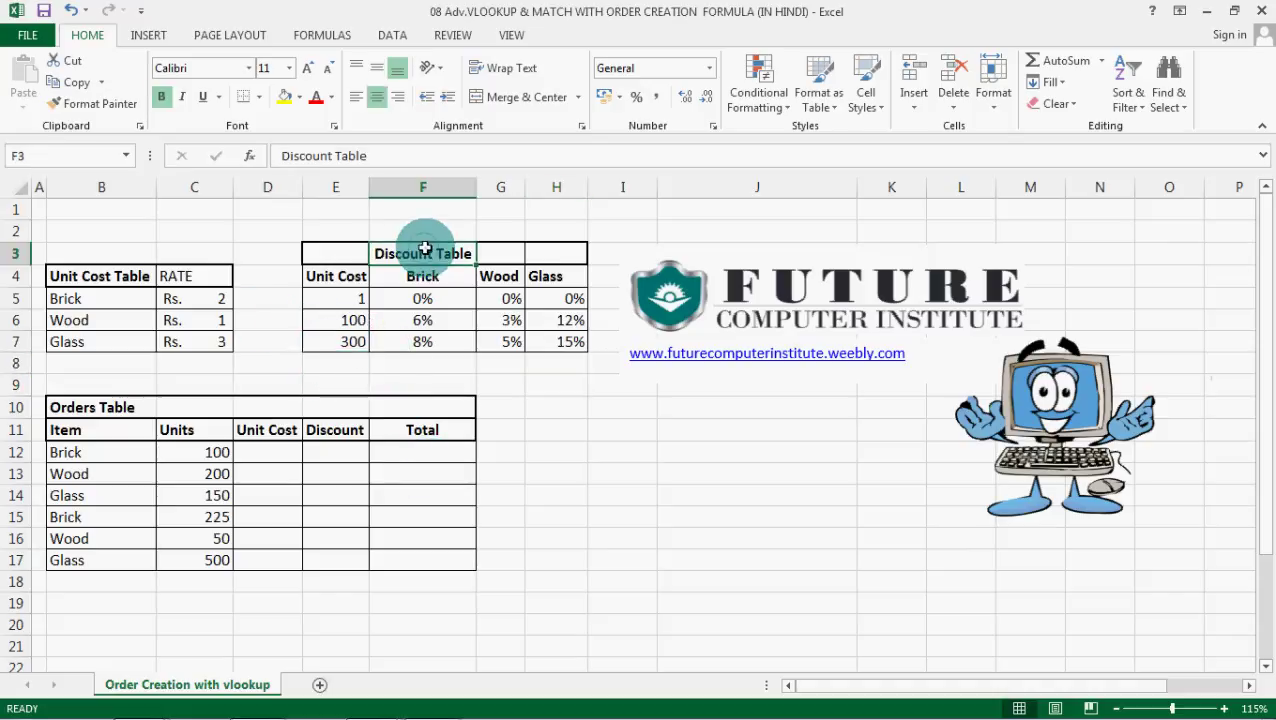
{"action": "left_click", "coordinate": [349, 298]}
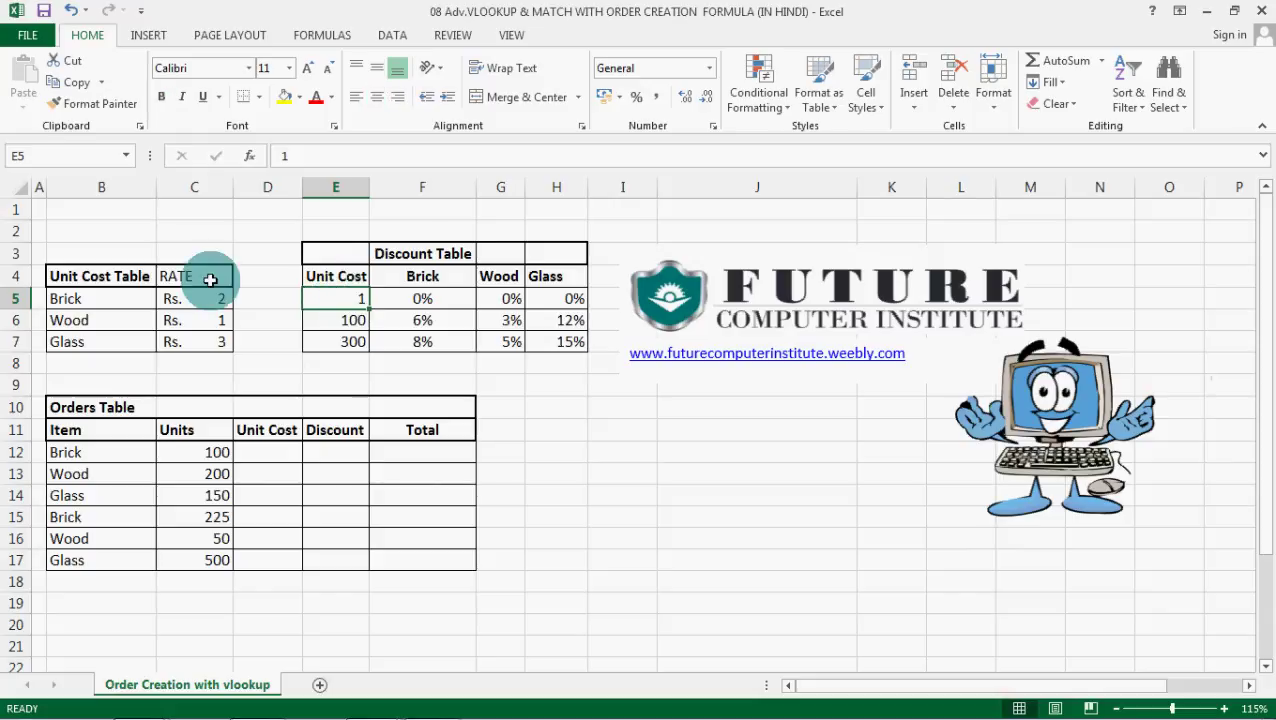
{"action": "left_click_drag", "start_coordinate": [94, 305], "coordinate": [146, 333]}
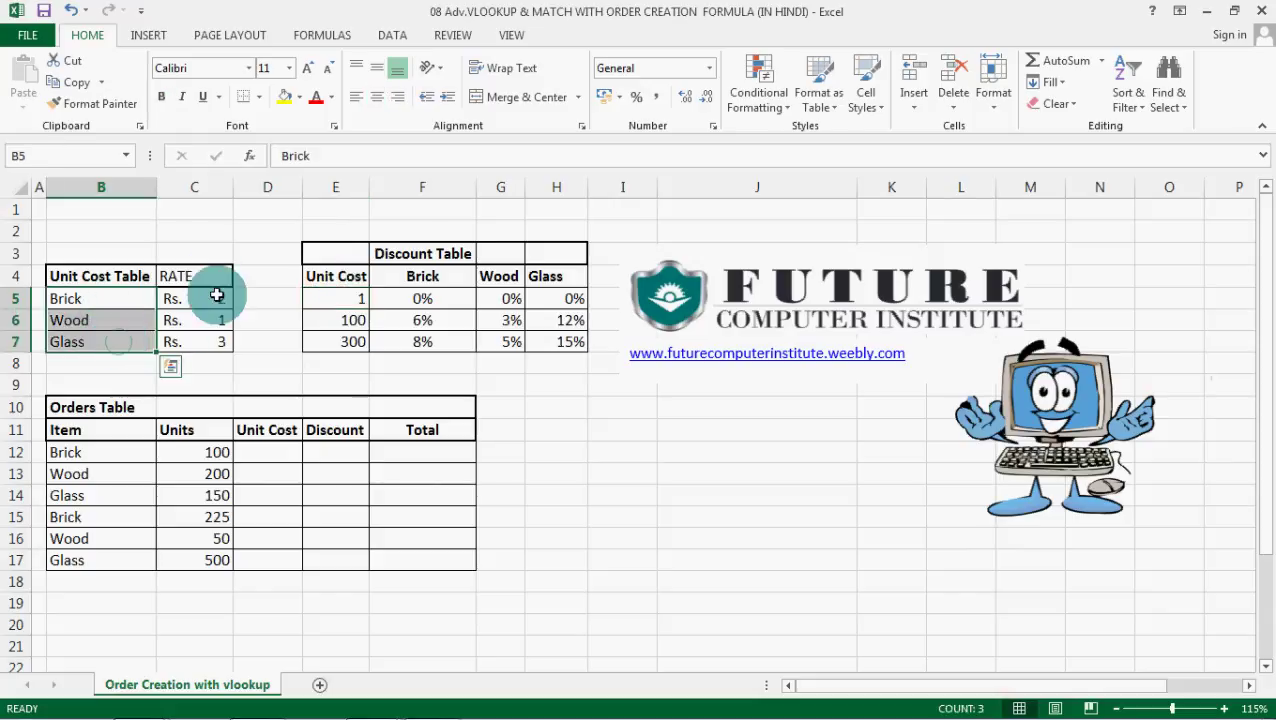
{"action": "left_click_drag", "start_coordinate": [214, 296], "coordinate": [228, 345]}
{"action": "left_click", "coordinate": [354, 298]}
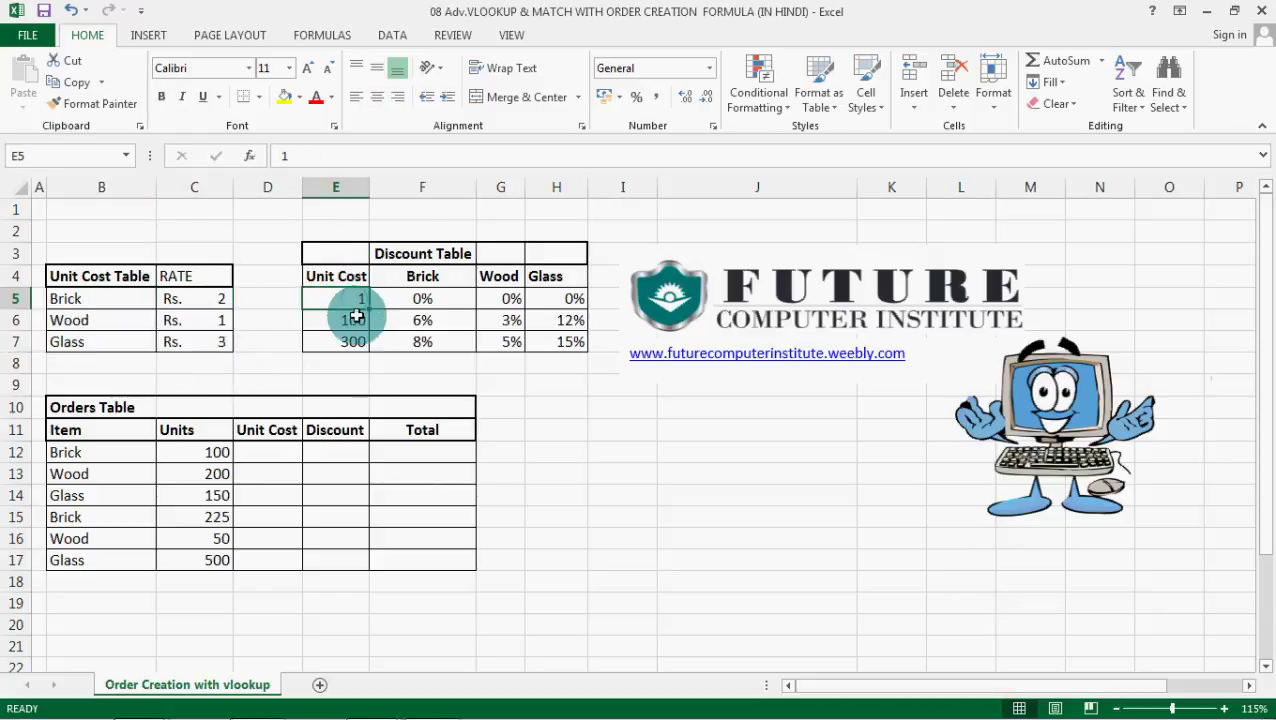
{"action": "left_click", "coordinate": [421, 297]}
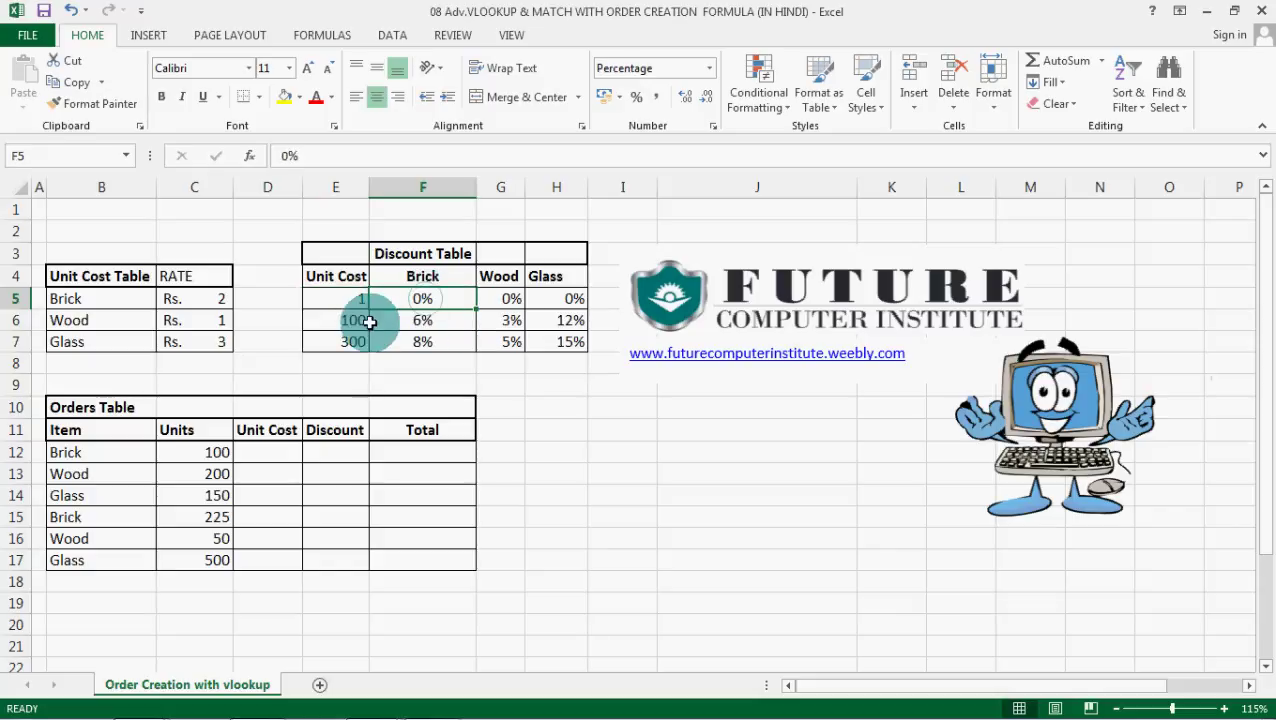
{"action": "left_click", "coordinate": [499, 303]}
{"action": "left_click", "coordinate": [561, 305]}
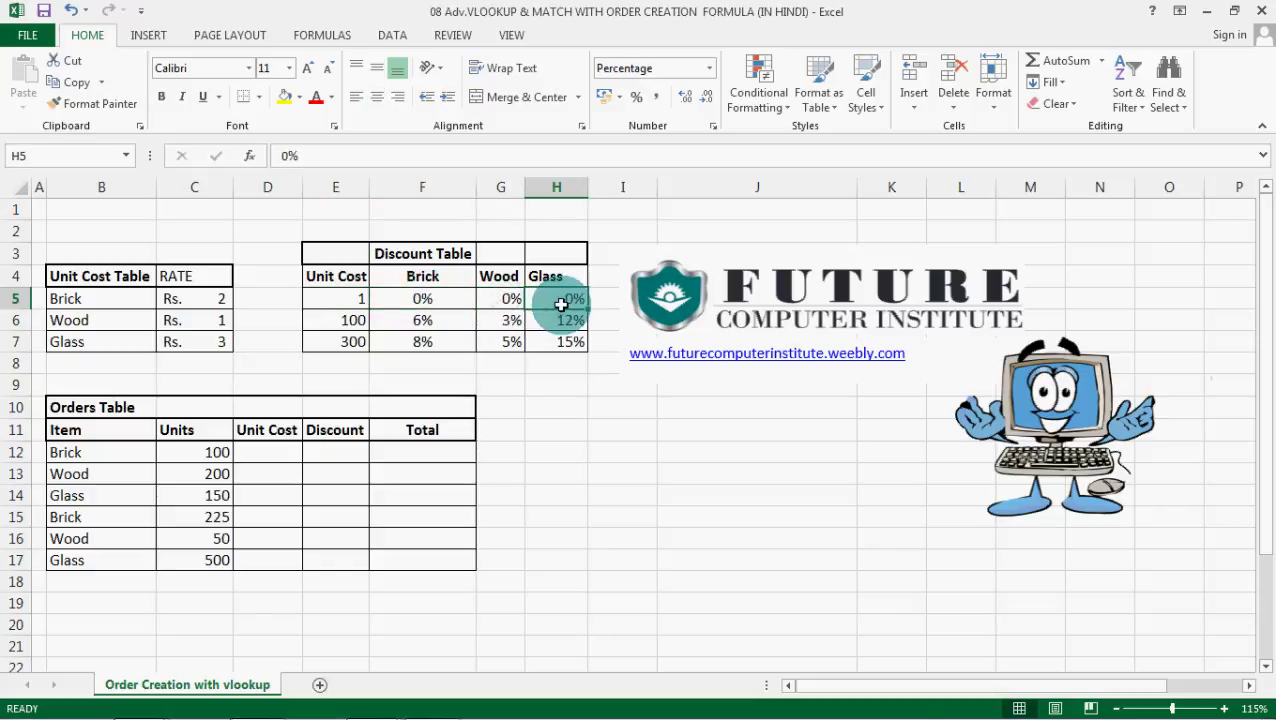
Step: Examine the Brick, Wood and Glass discounts for the 100 and 300 tiers of the Discount Table
{"action": "left_click", "coordinate": [118, 316]}
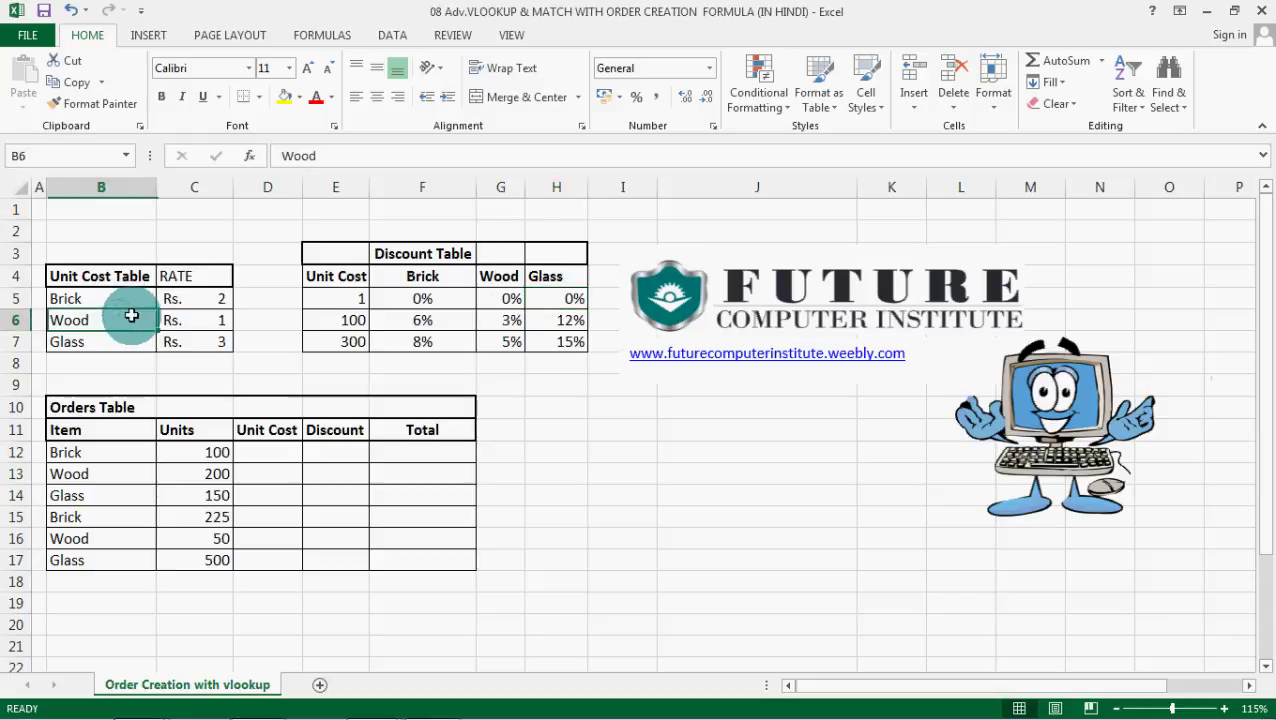
{"action": "left_click", "coordinate": [337, 318]}
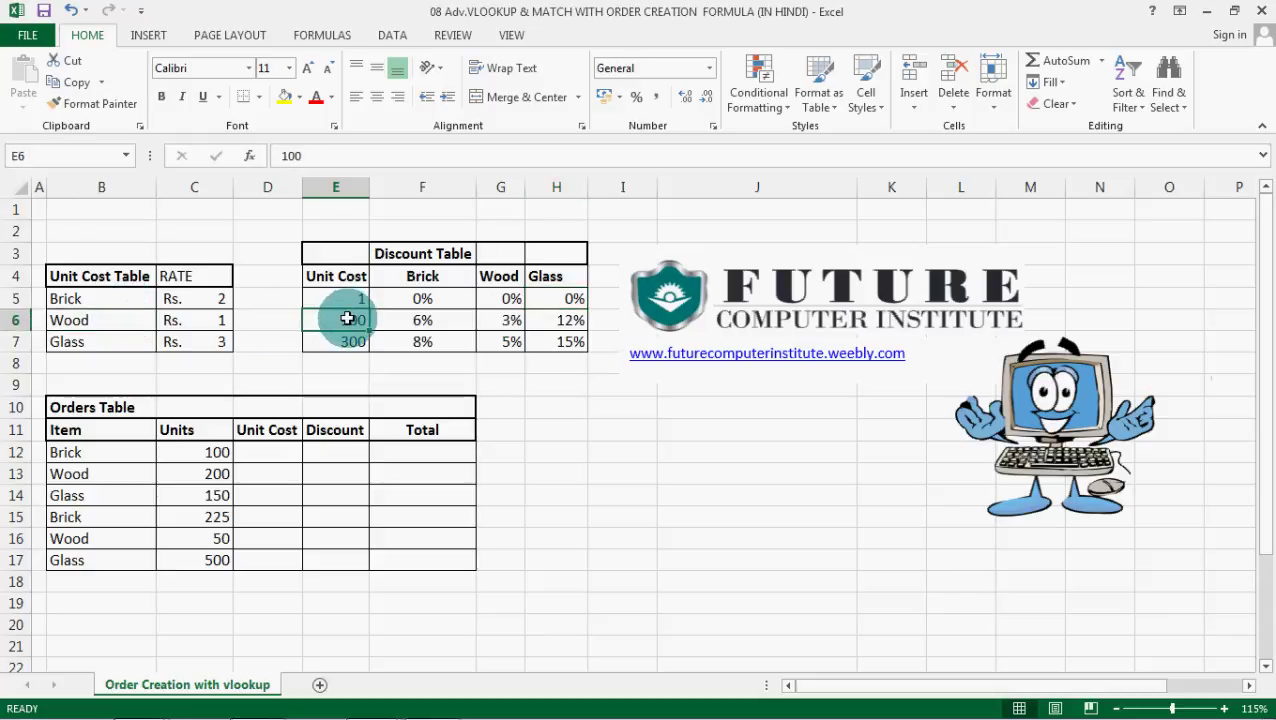
{"action": "left_click", "coordinate": [431, 320]}
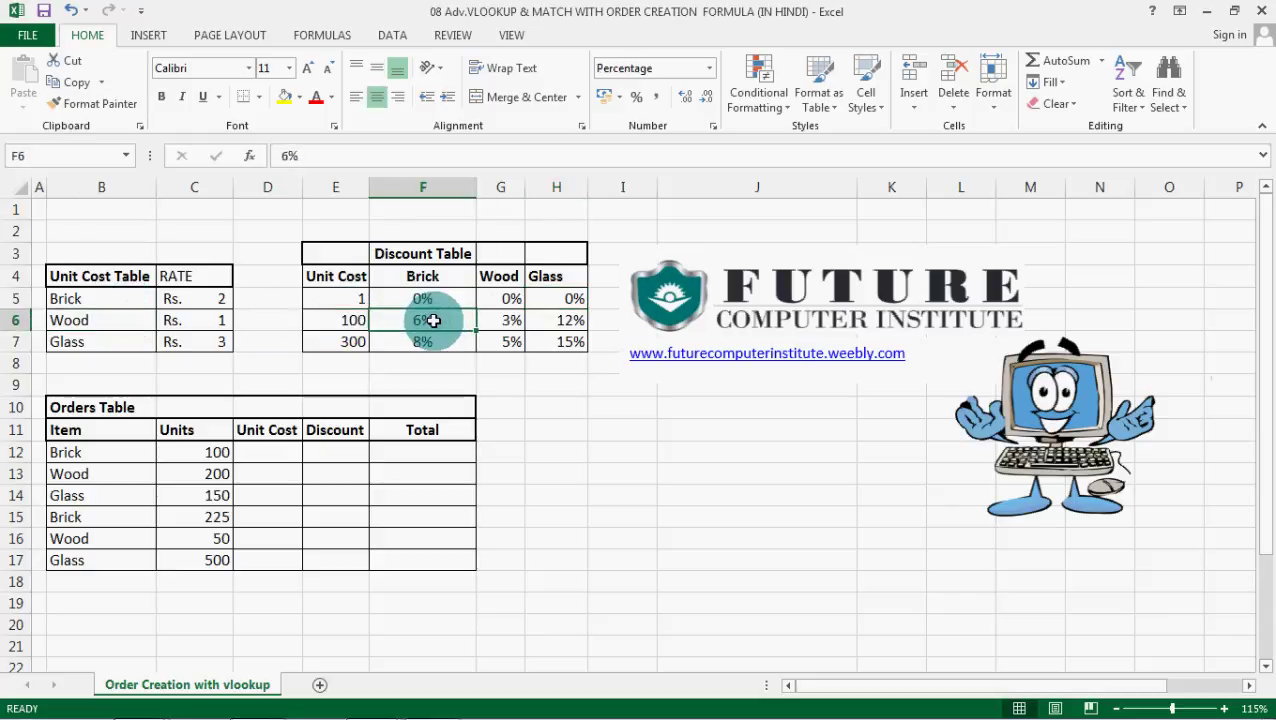
{"action": "left_click", "coordinate": [510, 320]}
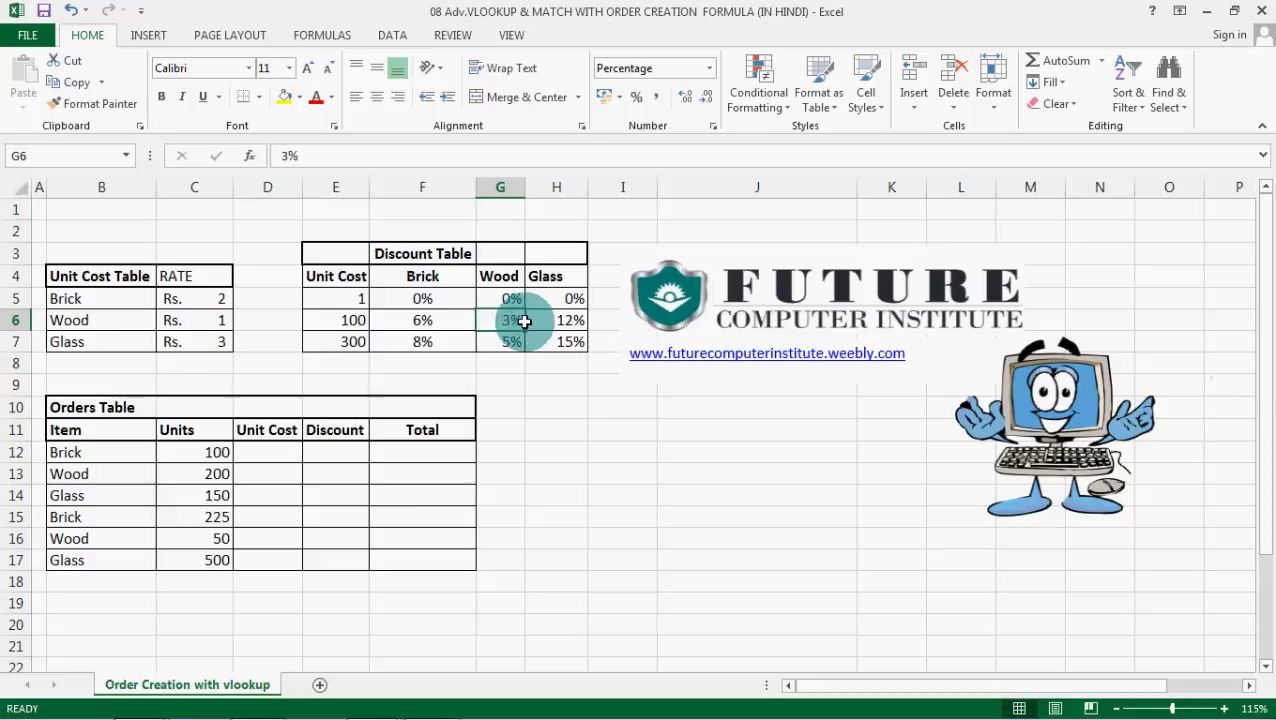
{"action": "left_click", "coordinate": [559, 320]}
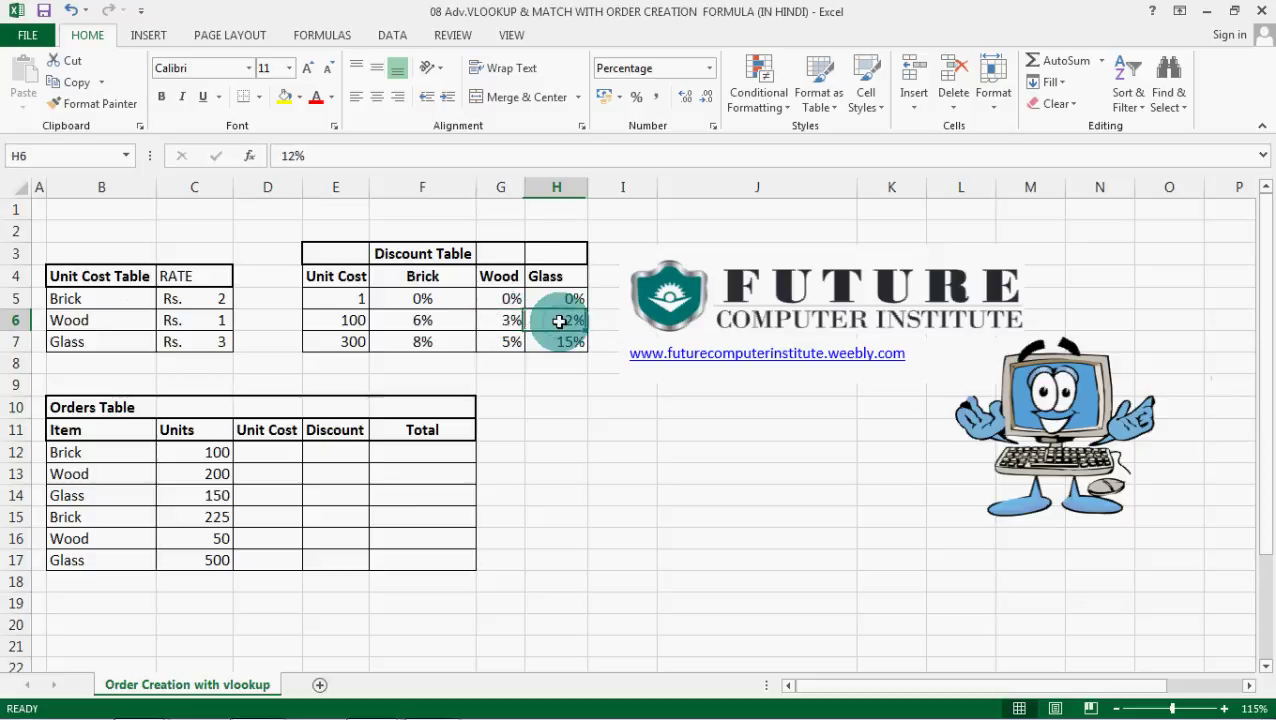
{"action": "left_click", "coordinate": [354, 346]}
{"action": "left_click", "coordinate": [425, 346]}
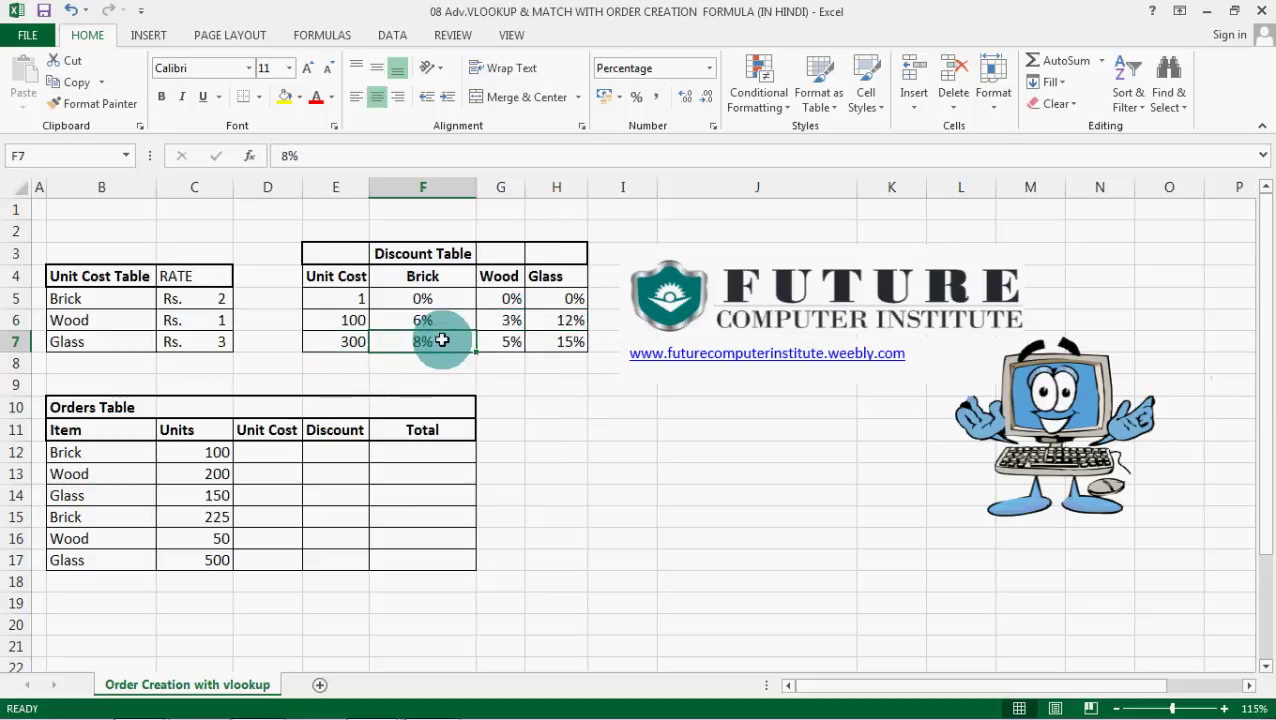
{"action": "left_click", "coordinate": [510, 344]}
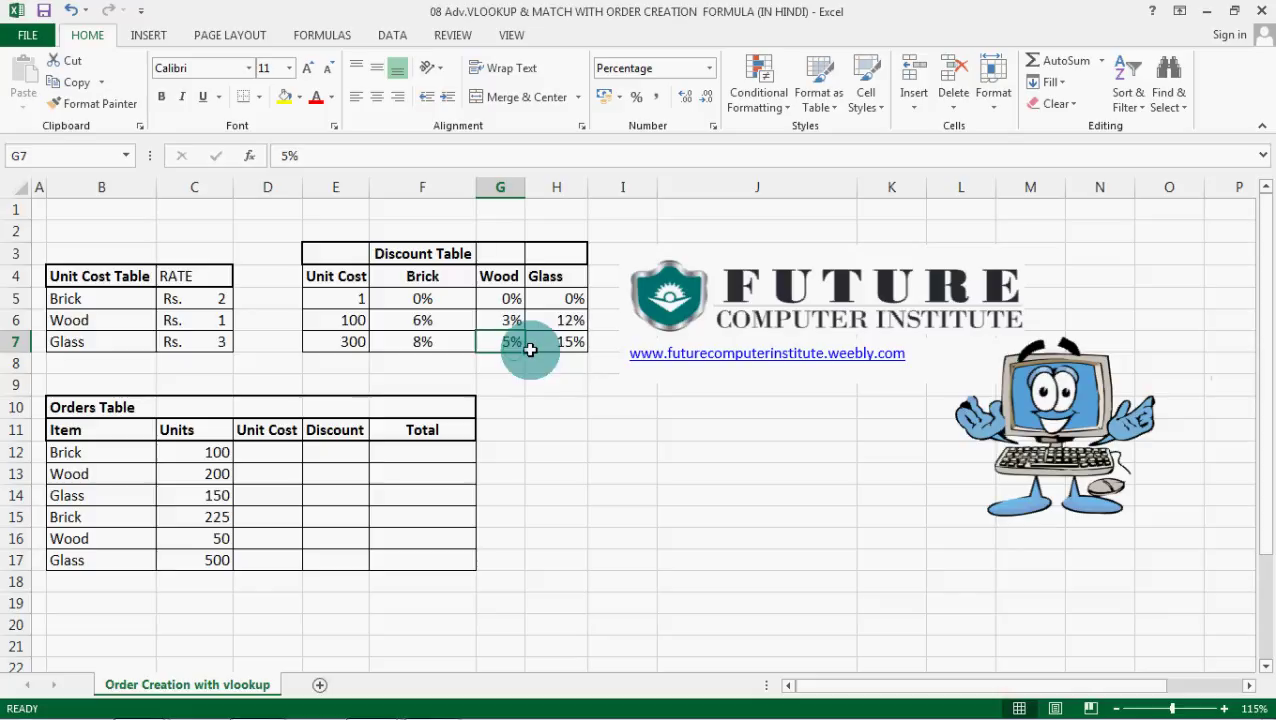
{"action": "left_click", "coordinate": [568, 346]}
{"action": "left_click", "coordinate": [575, 377]}
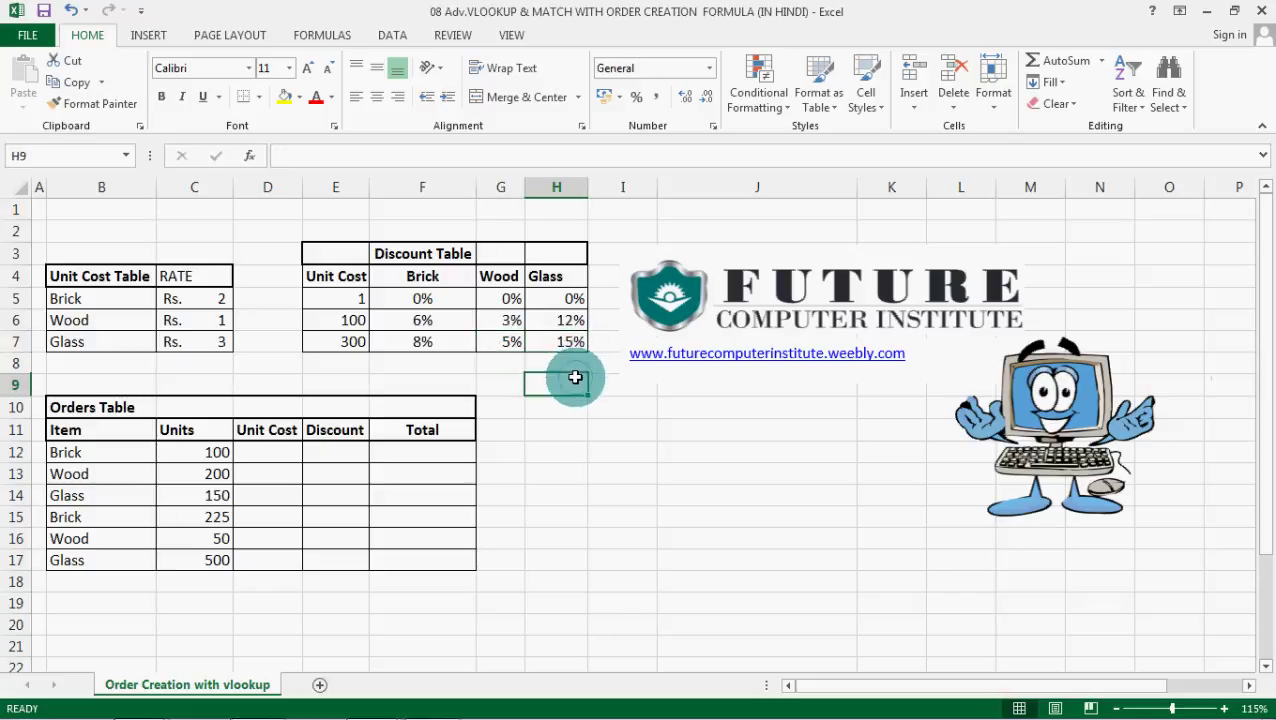
{"action": "left_click", "coordinate": [578, 450]}
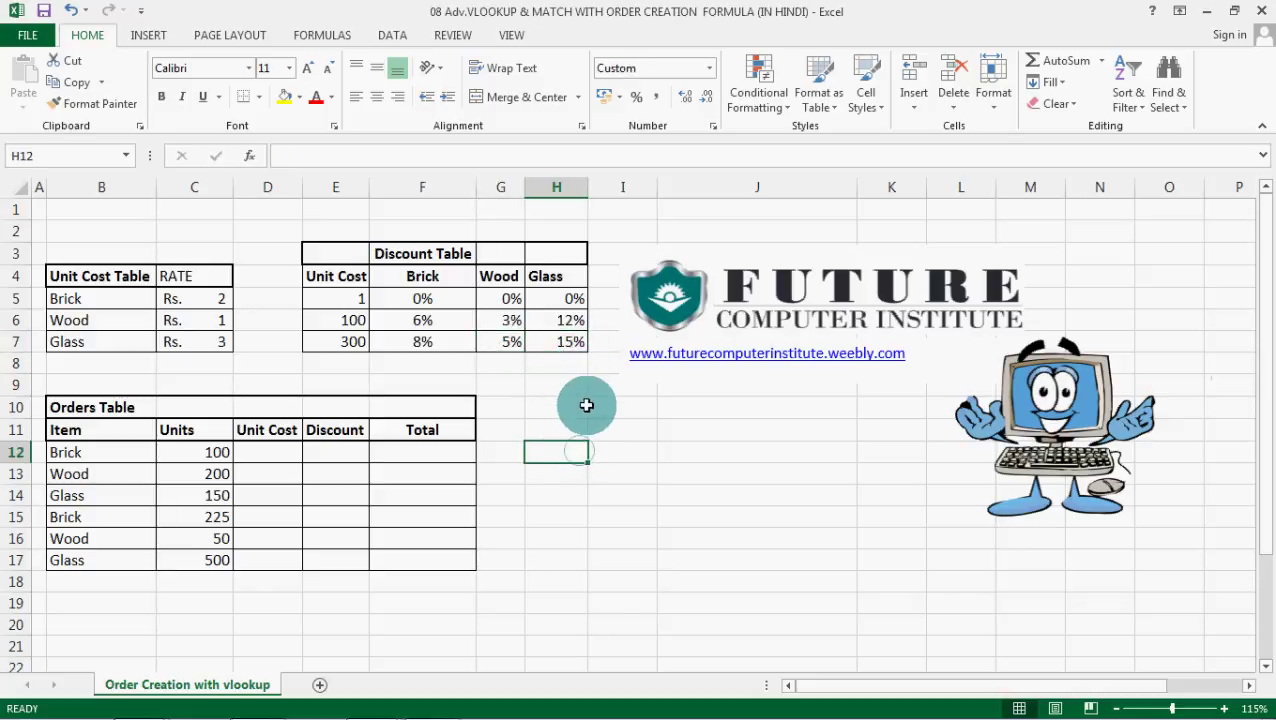
Step: Examine the Orders Table's first Brick row, its units and empty unit cost, against the item rates in the Unit Cost Table
{"action": "left_click", "coordinate": [585, 407]}
{"action": "left_click", "coordinate": [115, 410]}
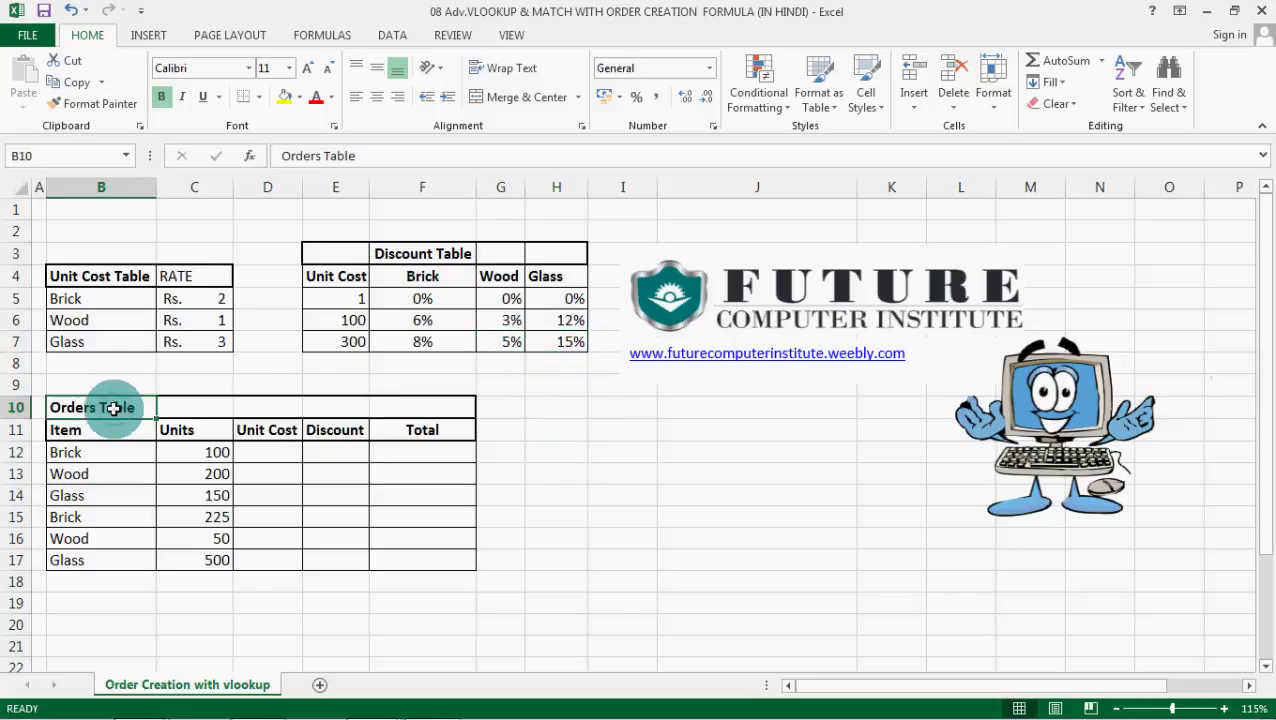
{"action": "left_click", "coordinate": [212, 452]}
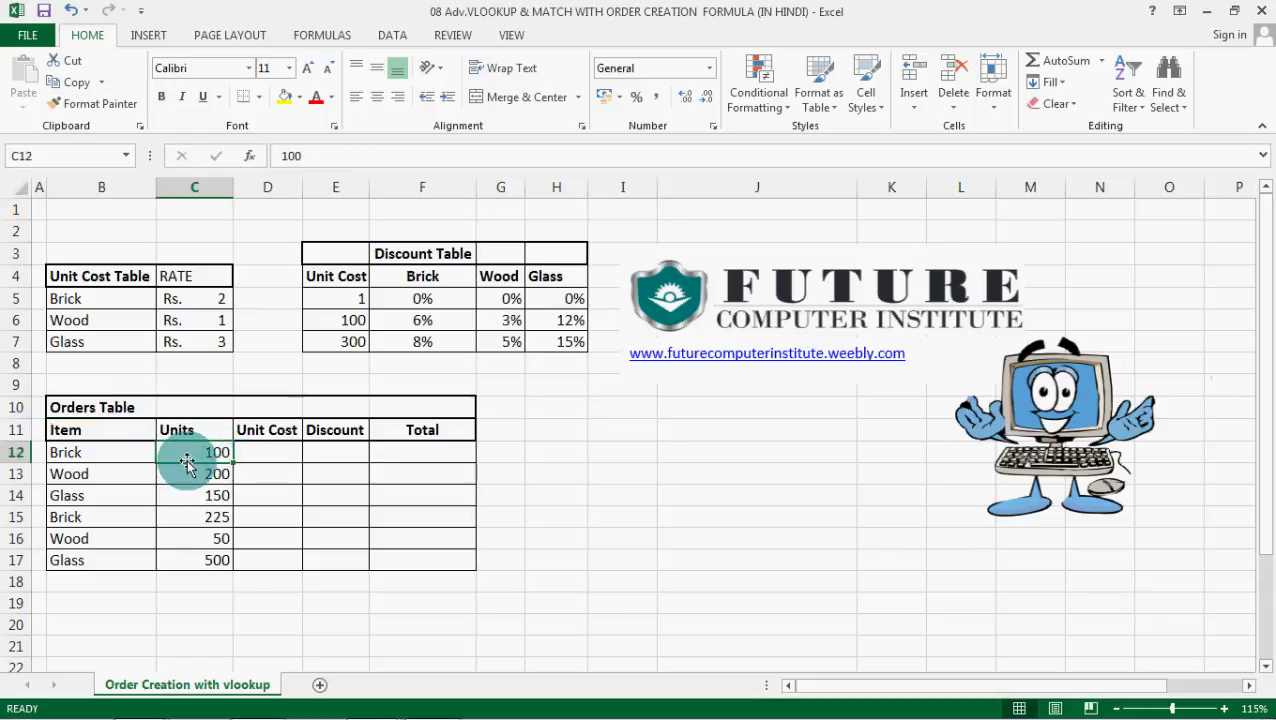
{"action": "left_click", "coordinate": [287, 450]}
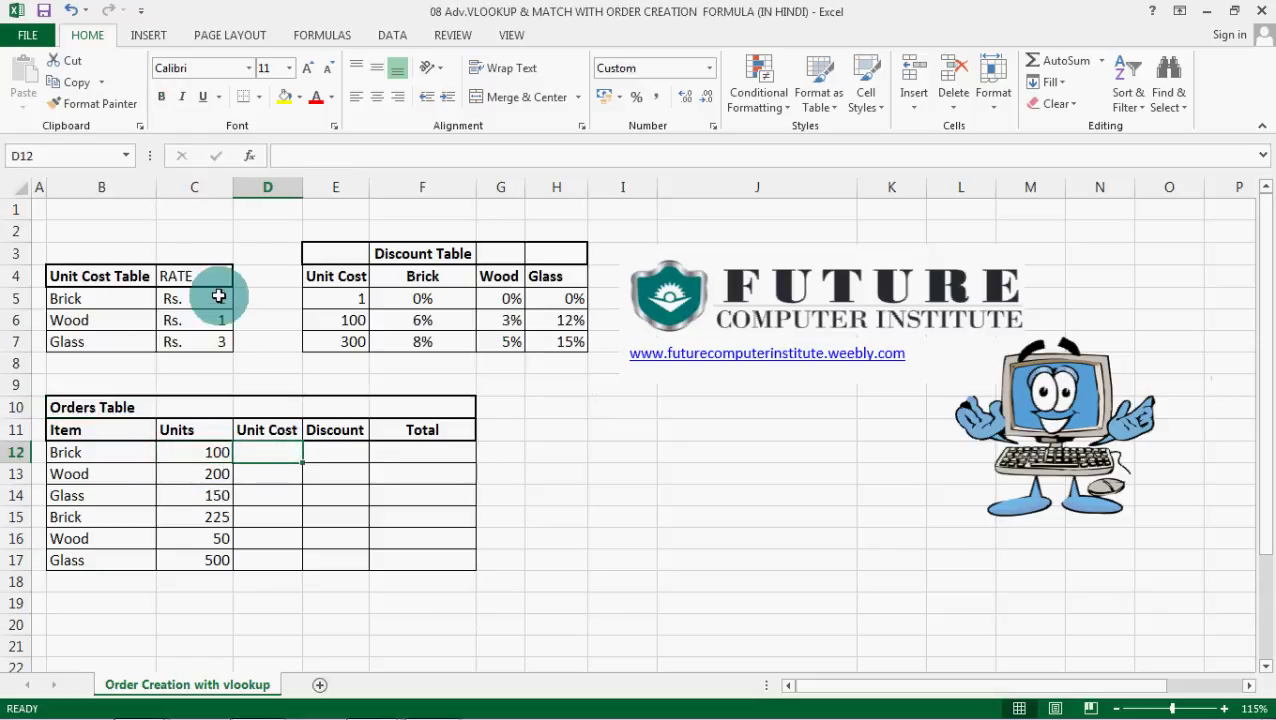
{"action": "left_click", "coordinate": [79, 304]}
{"action": "left_click", "coordinate": [91, 456]}
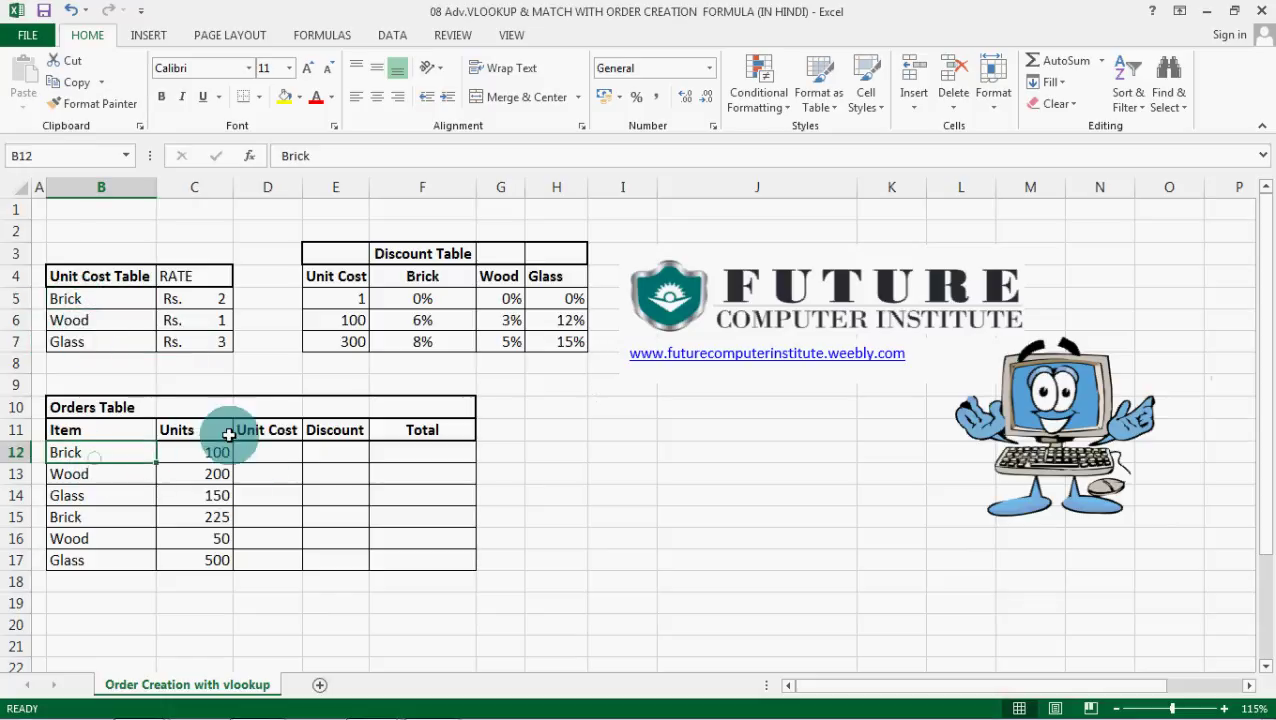
{"action": "left_click", "coordinate": [252, 457]}
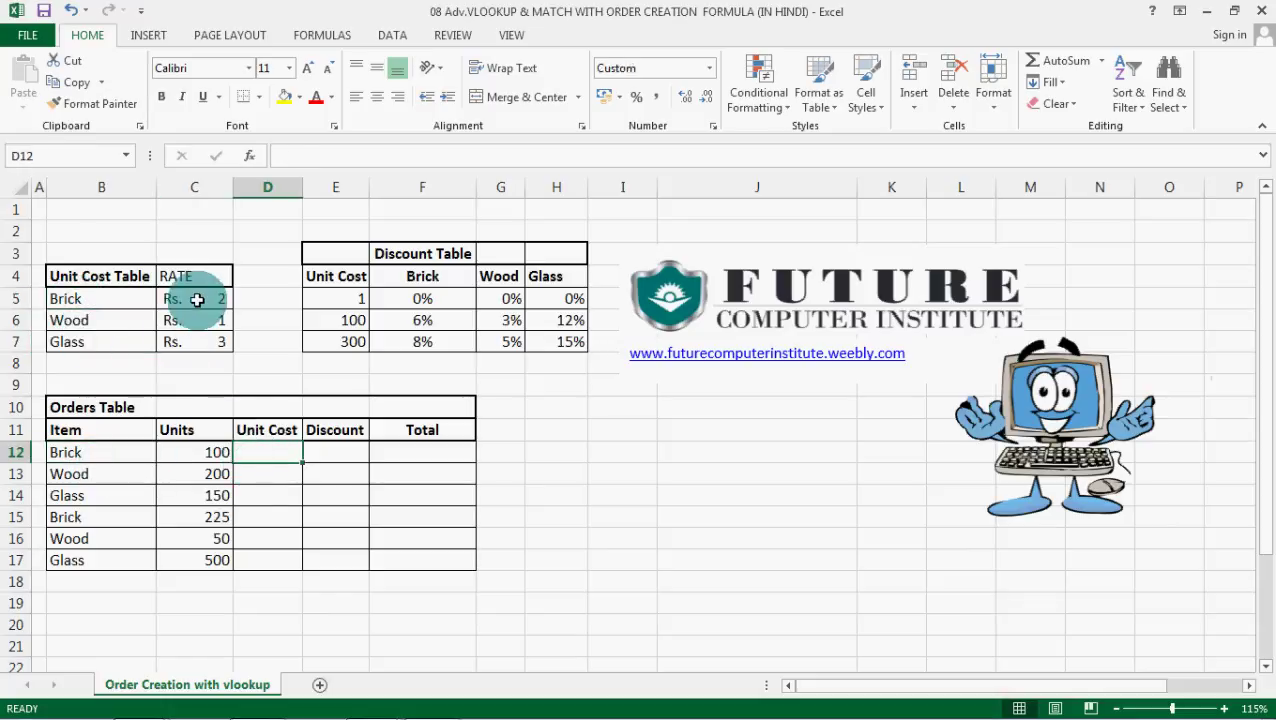
{"action": "left_click_drag", "start_coordinate": [197, 299], "coordinate": [211, 346]}
{"action": "left_click", "coordinate": [271, 455]}
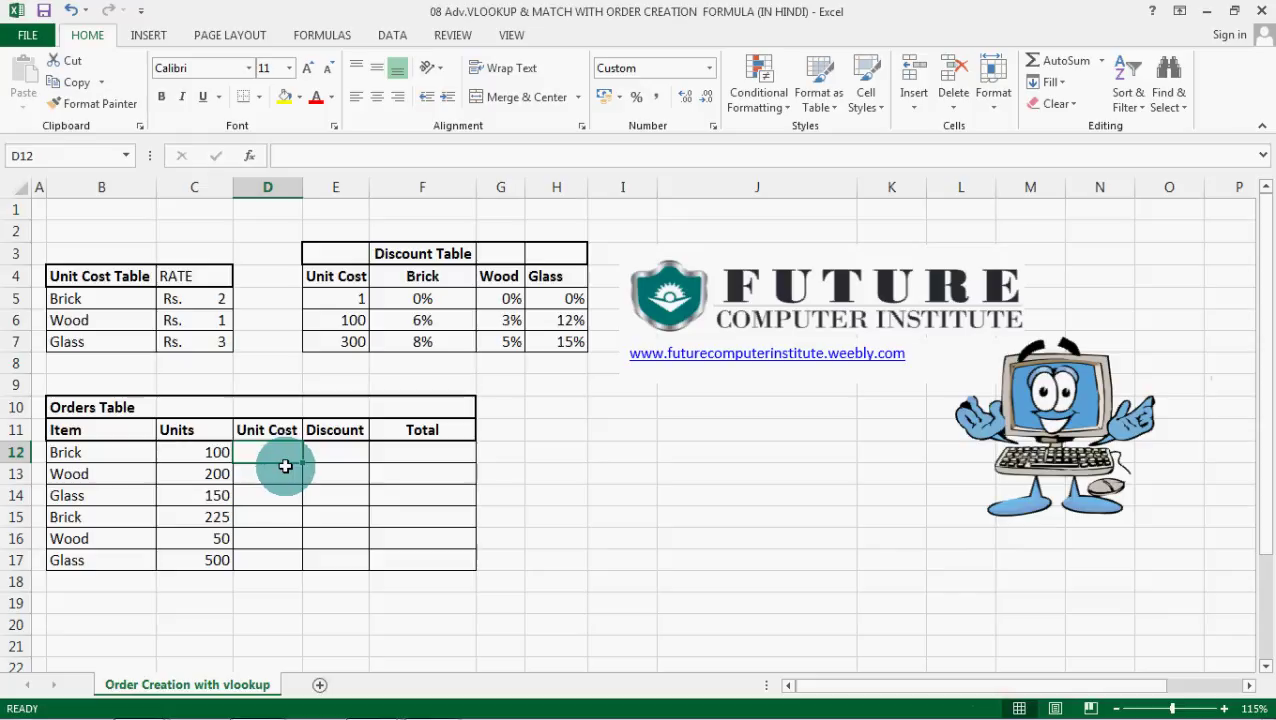
{"action": "left_click_drag", "start_coordinate": [180, 299], "coordinate": [208, 343]}
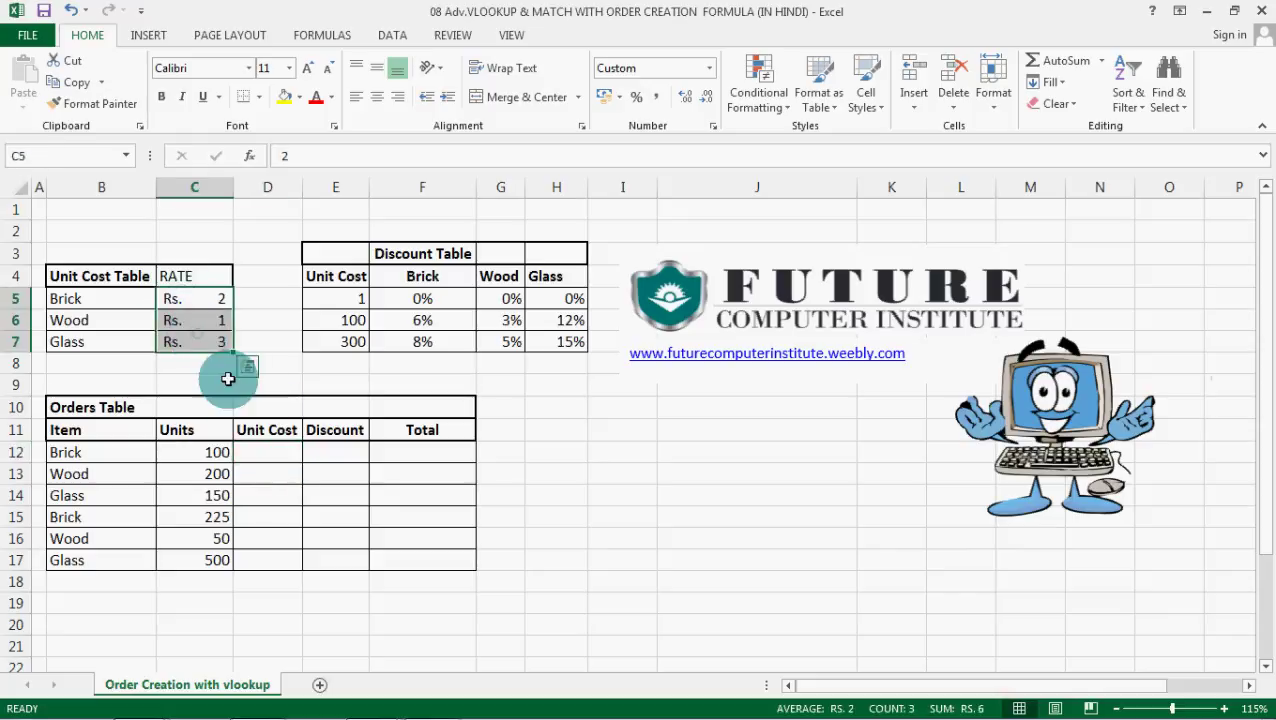
{"action": "left_click", "coordinate": [268, 453]}
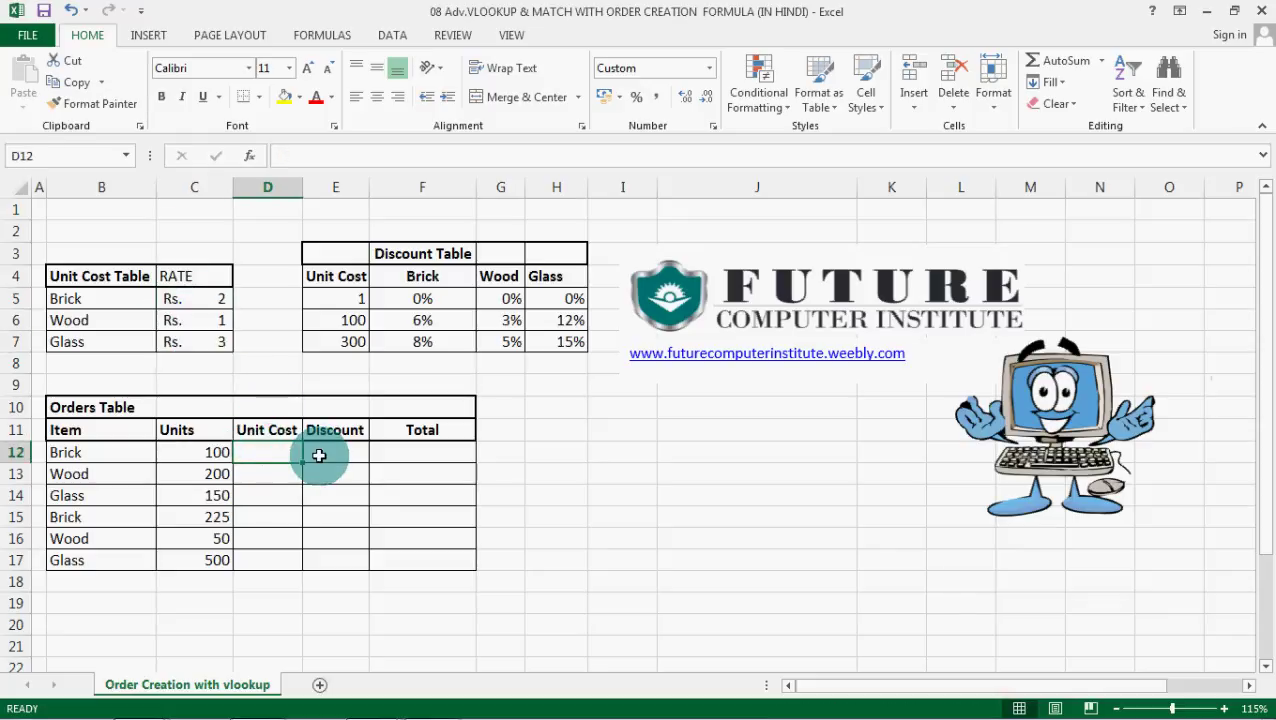
Step: Examine the Orders Table's empty Discount and Total cells for the first Brick order alongside the Discount and Unit Cost tables
{"action": "left_click", "coordinate": [320, 455]}
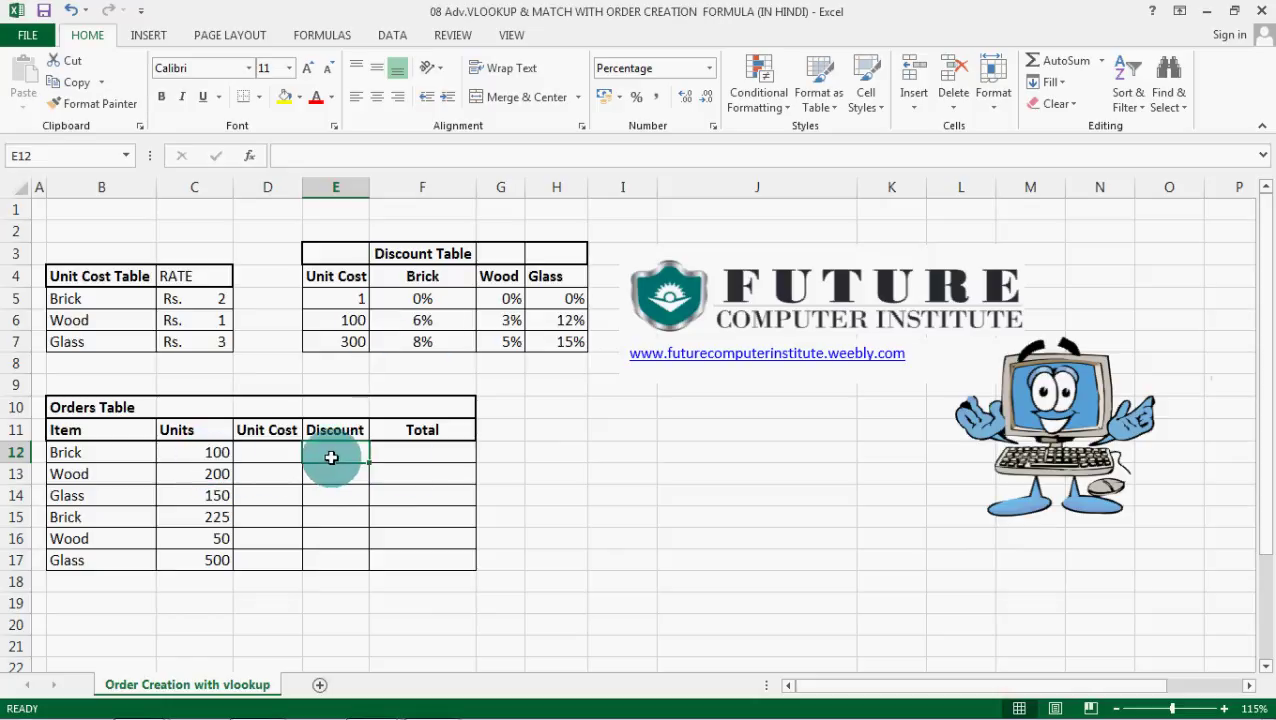
{"action": "left_click", "coordinate": [430, 463]}
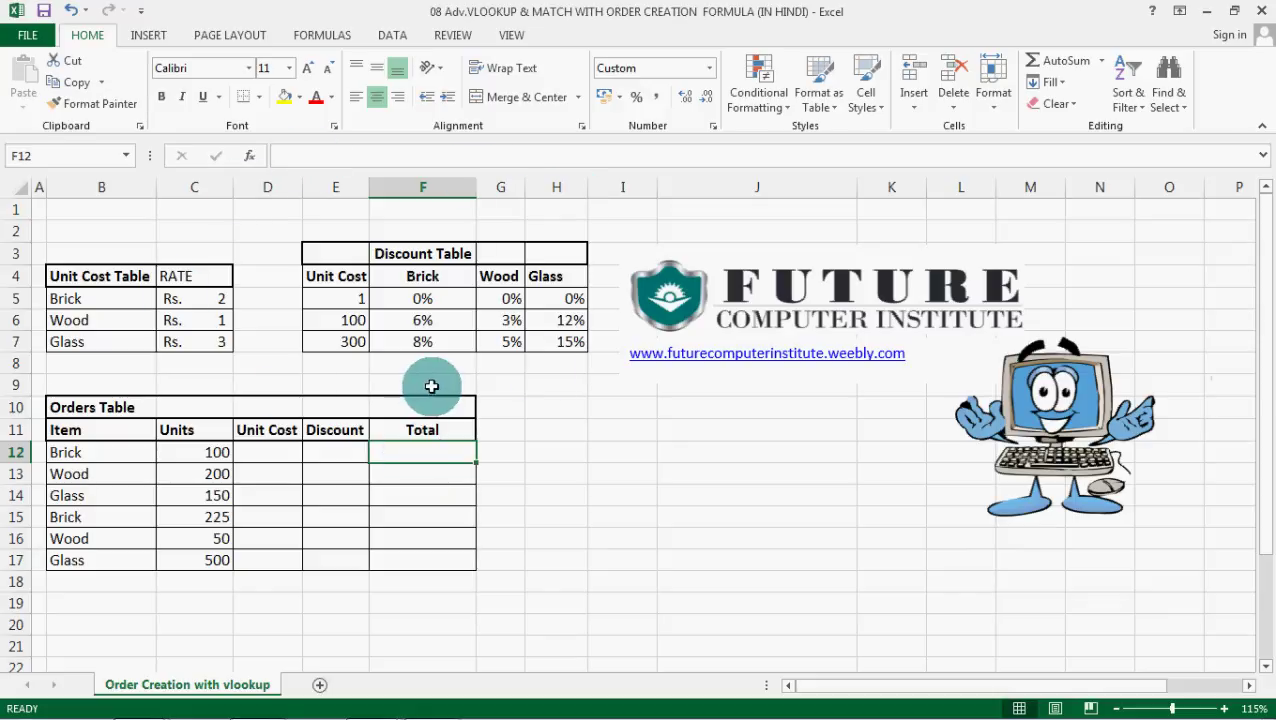
{"action": "left_click", "coordinate": [287, 457]}
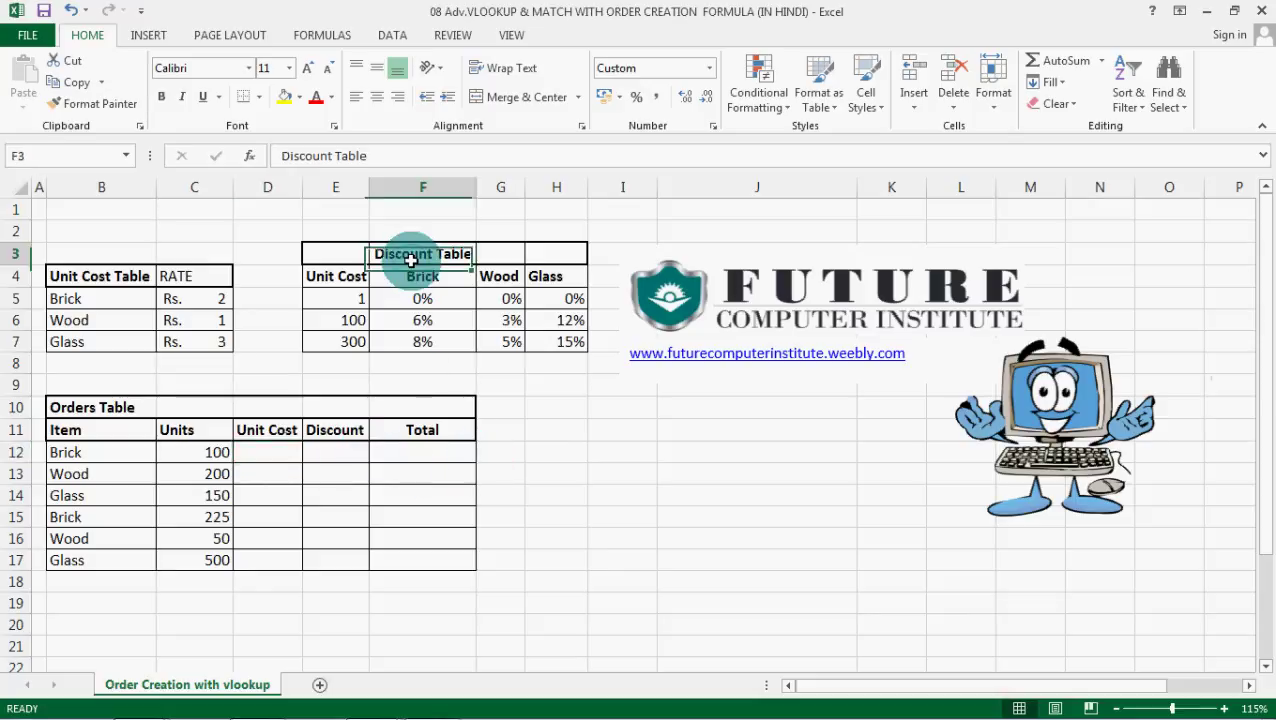
{"action": "left_click_drag", "start_coordinate": [416, 256], "coordinate": [416, 345]}
{"action": "left_click_drag", "start_coordinate": [130, 278], "coordinate": [142, 342]}
{"action": "left_click", "coordinate": [262, 360]}
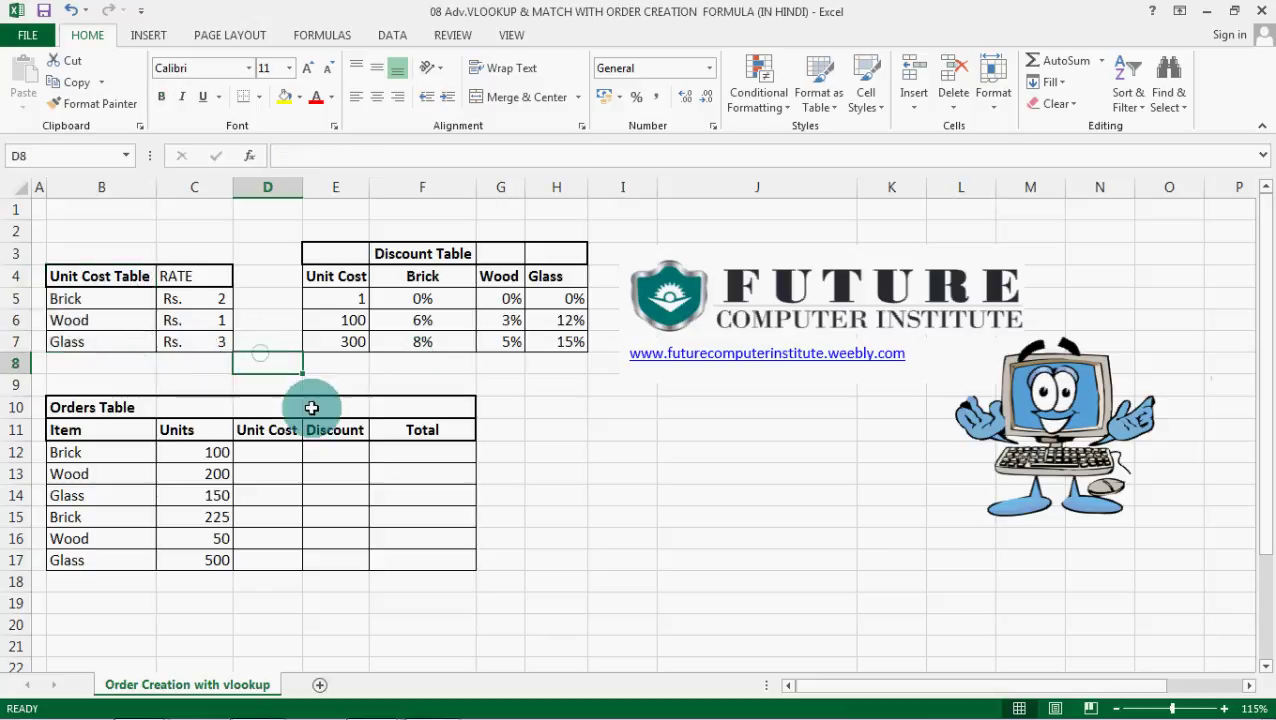
{"action": "left_click", "coordinate": [358, 457]}
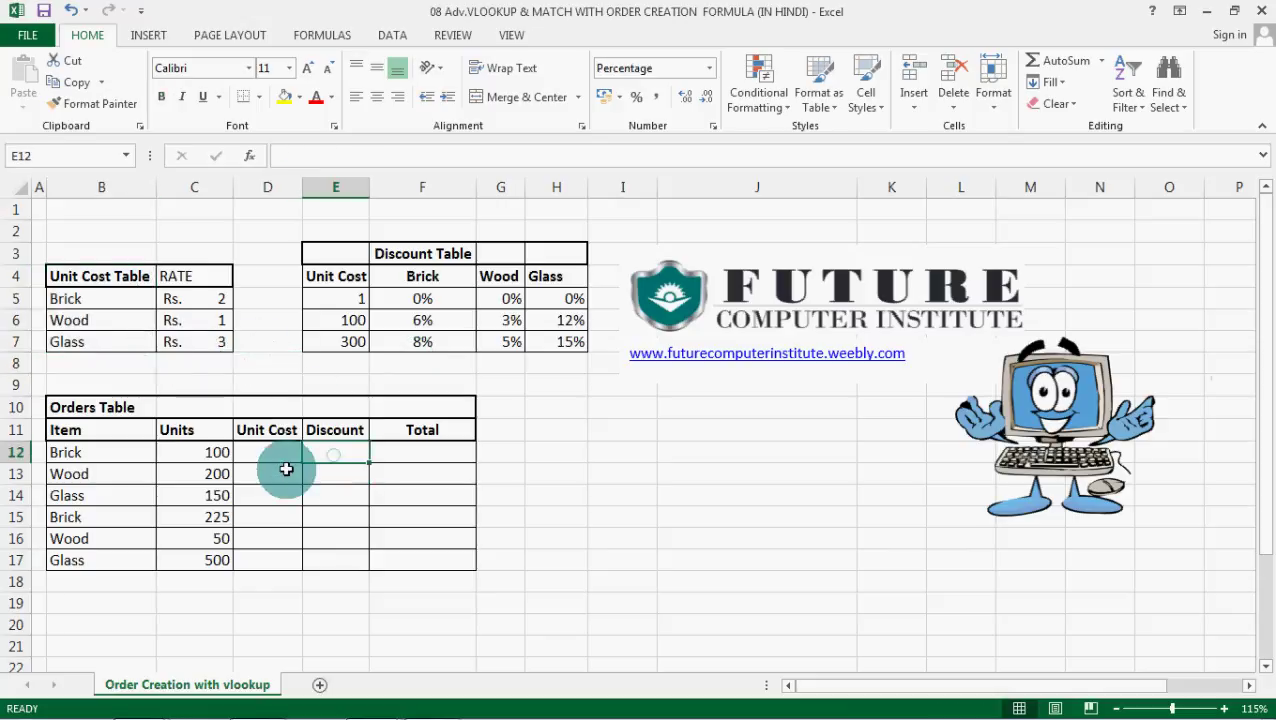
Step: Begin a VLOOKUP formula in D12, the first order's Unit Cost cell, with item cell B12 as the lookup value
{"action": "left_click", "coordinate": [287, 466]}
{"action": "left_click", "coordinate": [288, 455]}
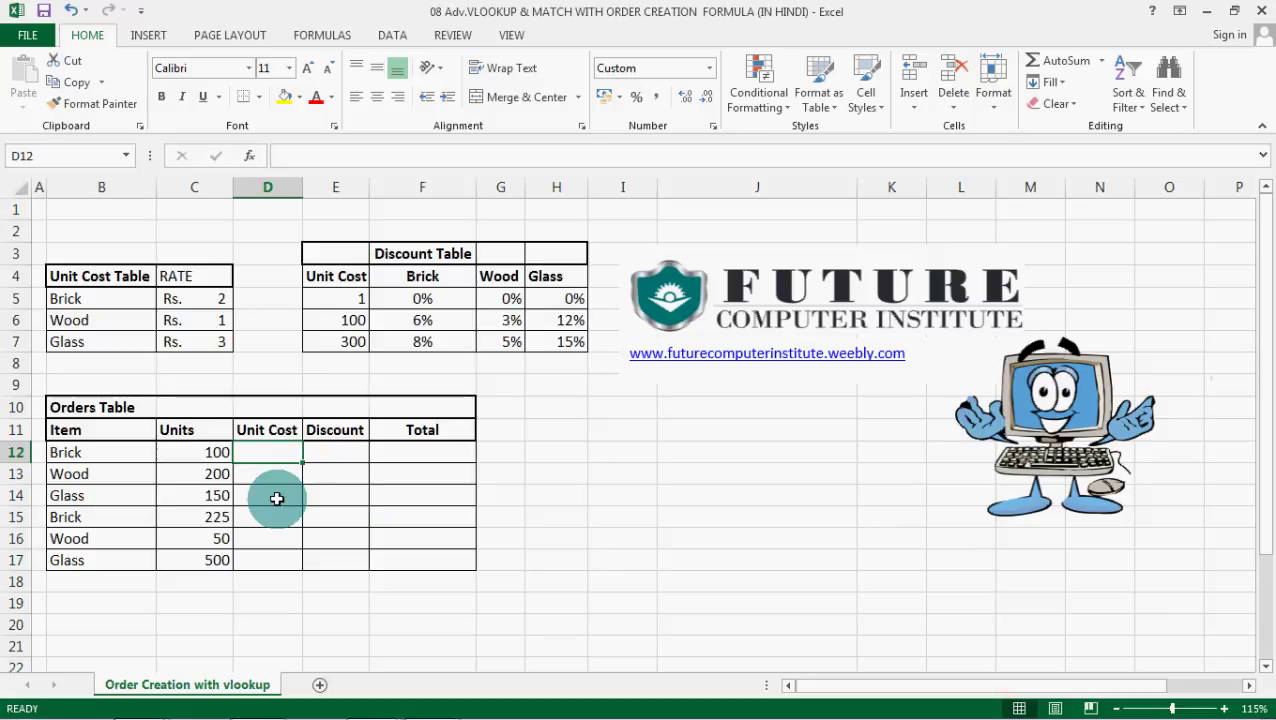
{"action": "type", "text": "="}
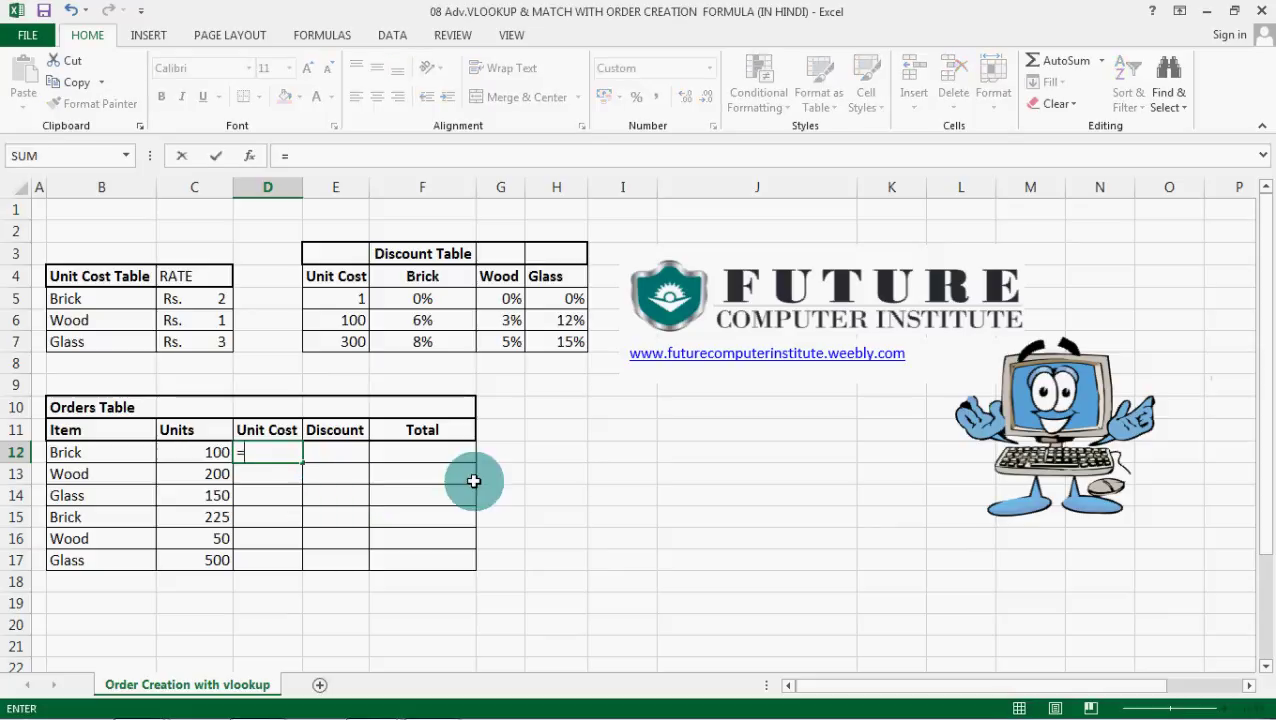
{"action": "type", "text": "VL"}
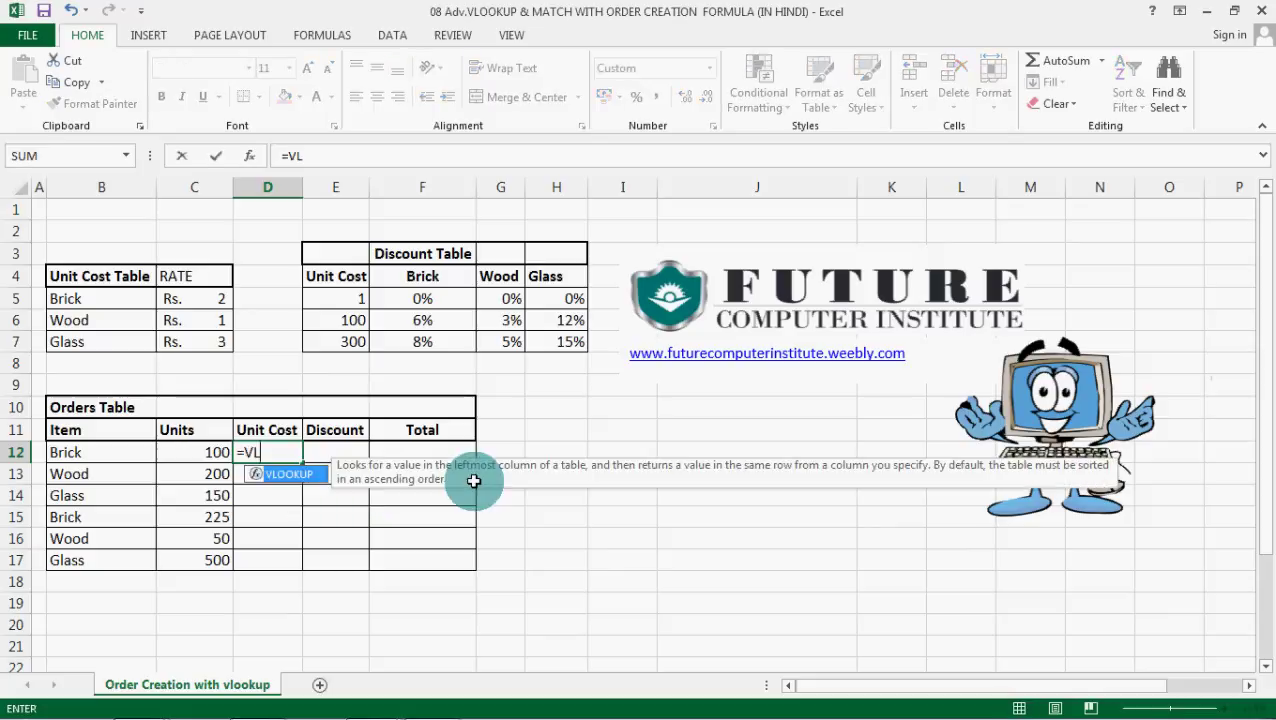
{"action": "key", "text": "Tab"}
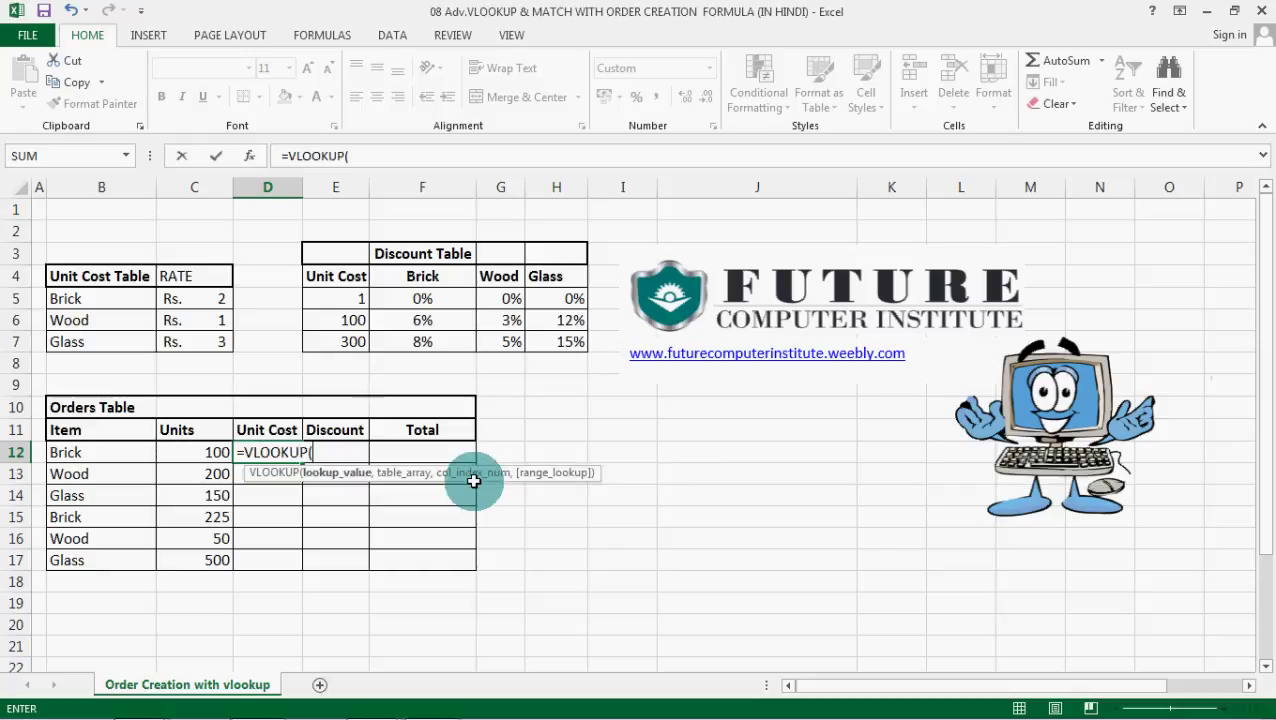
{"action": "left_click_drag", "start_coordinate": [476, 480], "coordinate": [742, 450]}
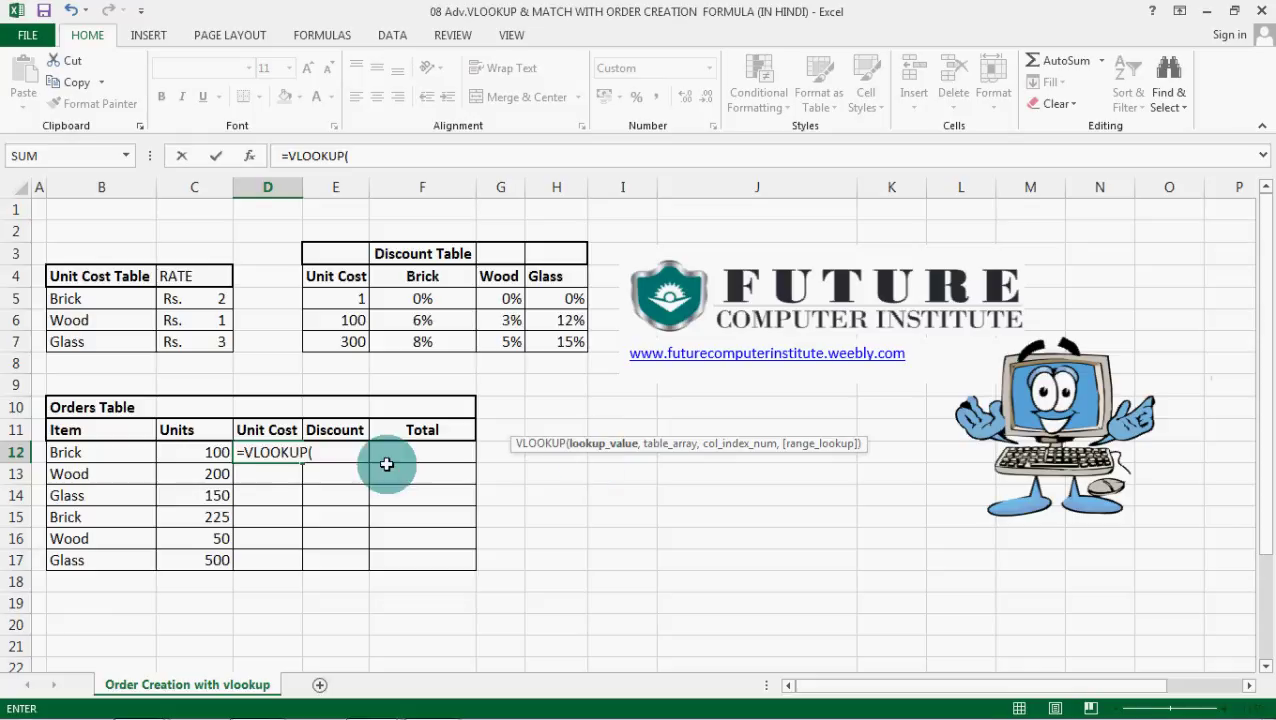
{"action": "left_click", "coordinate": [117, 455]}
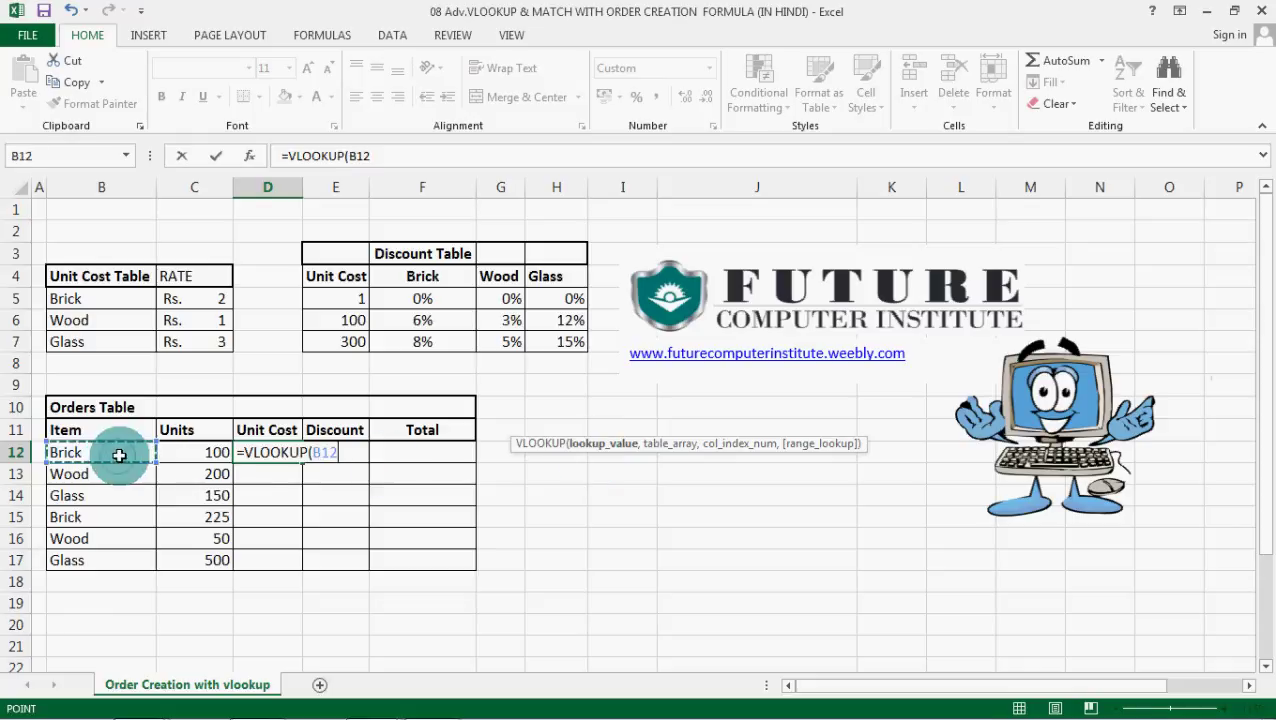
{"action": "type", "text": ","}
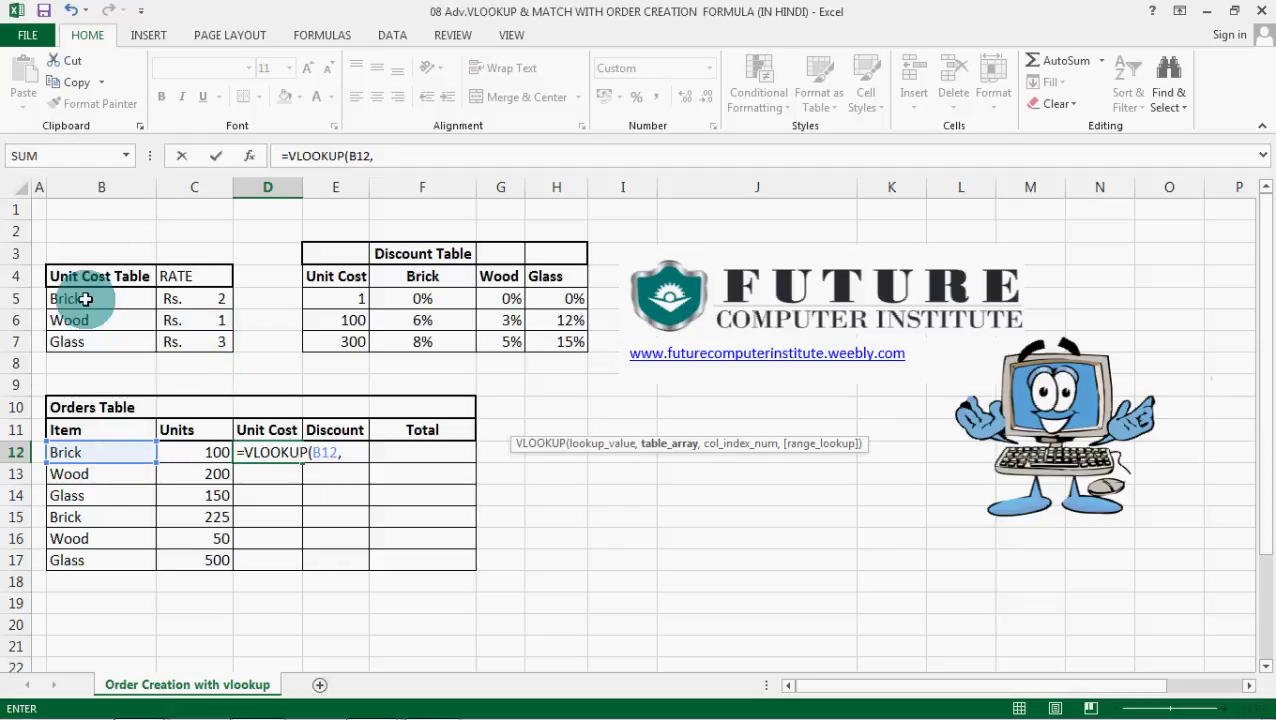
Step: Complete D12's VLOOKUP with the absolute table range $B$5:$C$7, column index 2 and exact match 0
{"action": "left_click_drag", "start_coordinate": [86, 299], "coordinate": [110, 316]}
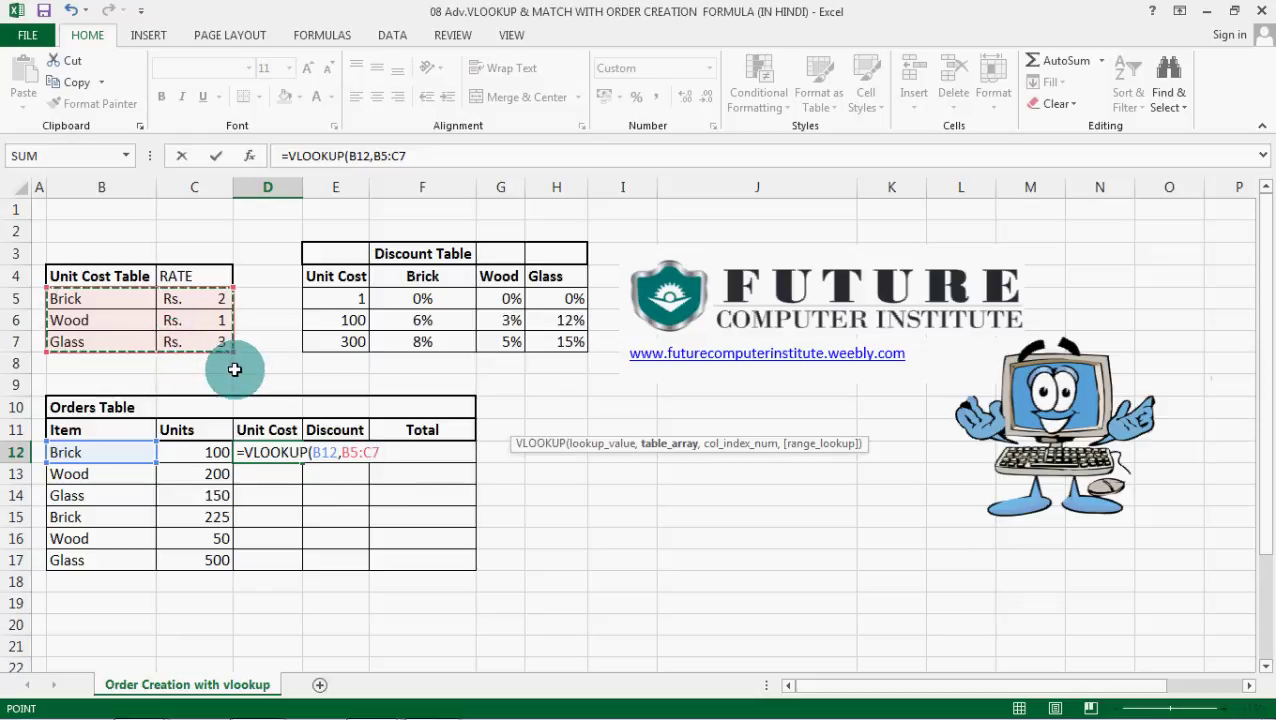
{"action": "key", "text": "F4"}
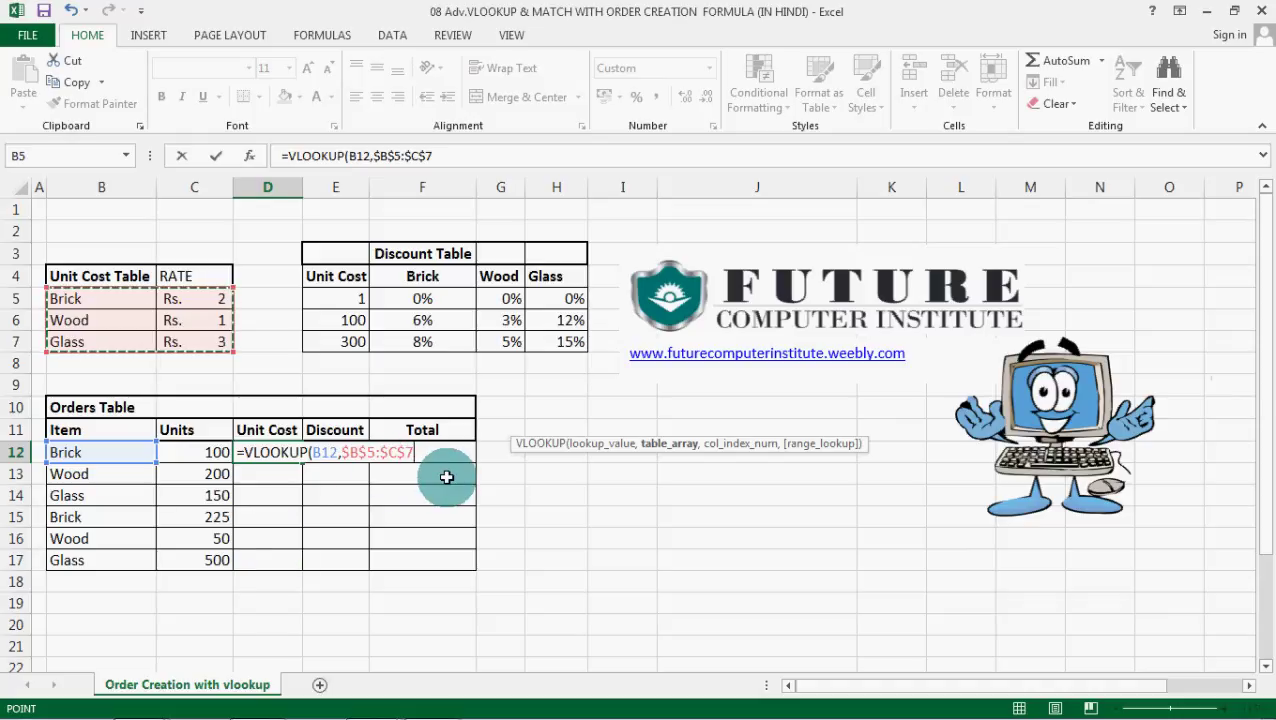
{"action": "type", "text": ","}
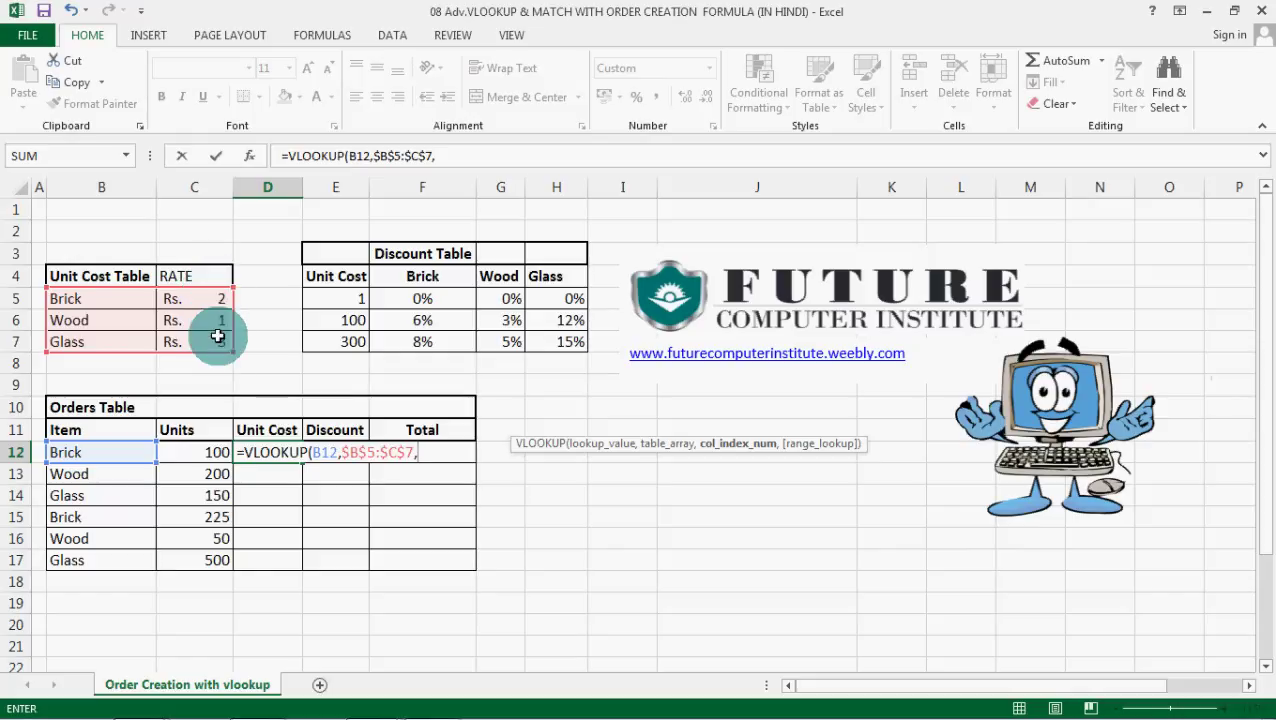
{"action": "type", "text": ","}
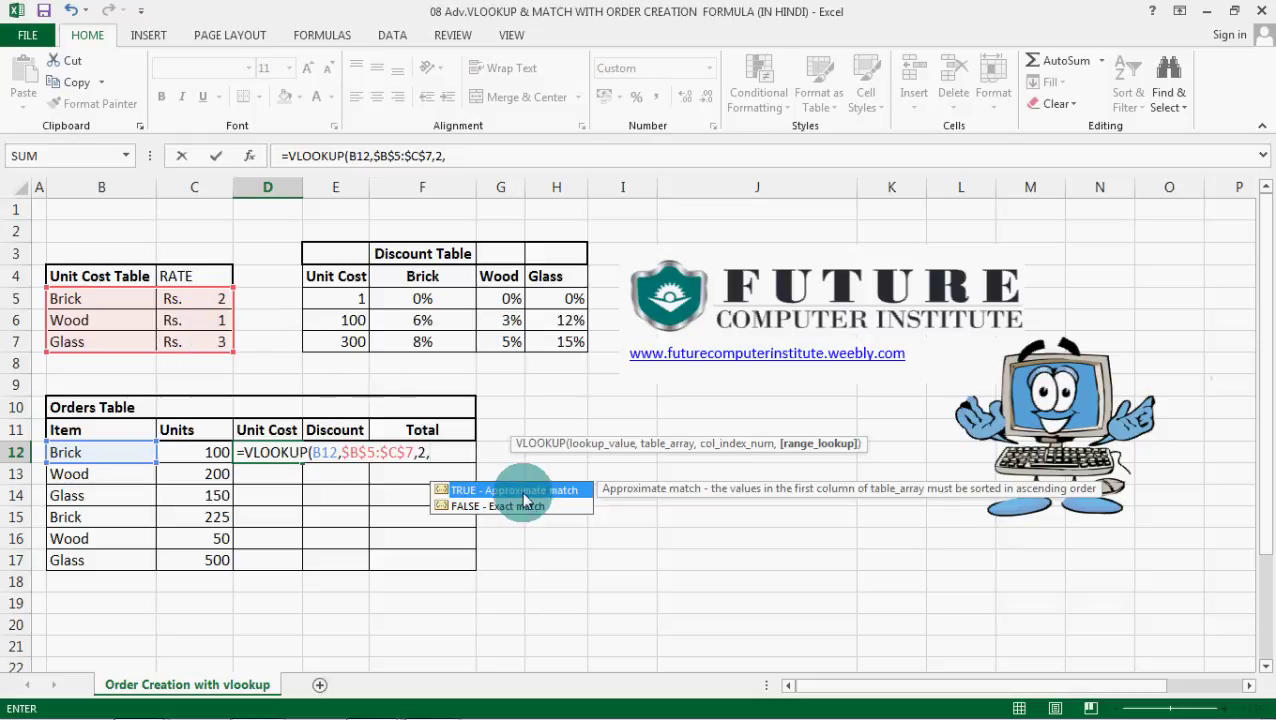
{"action": "left_click", "coordinate": [502, 510]}
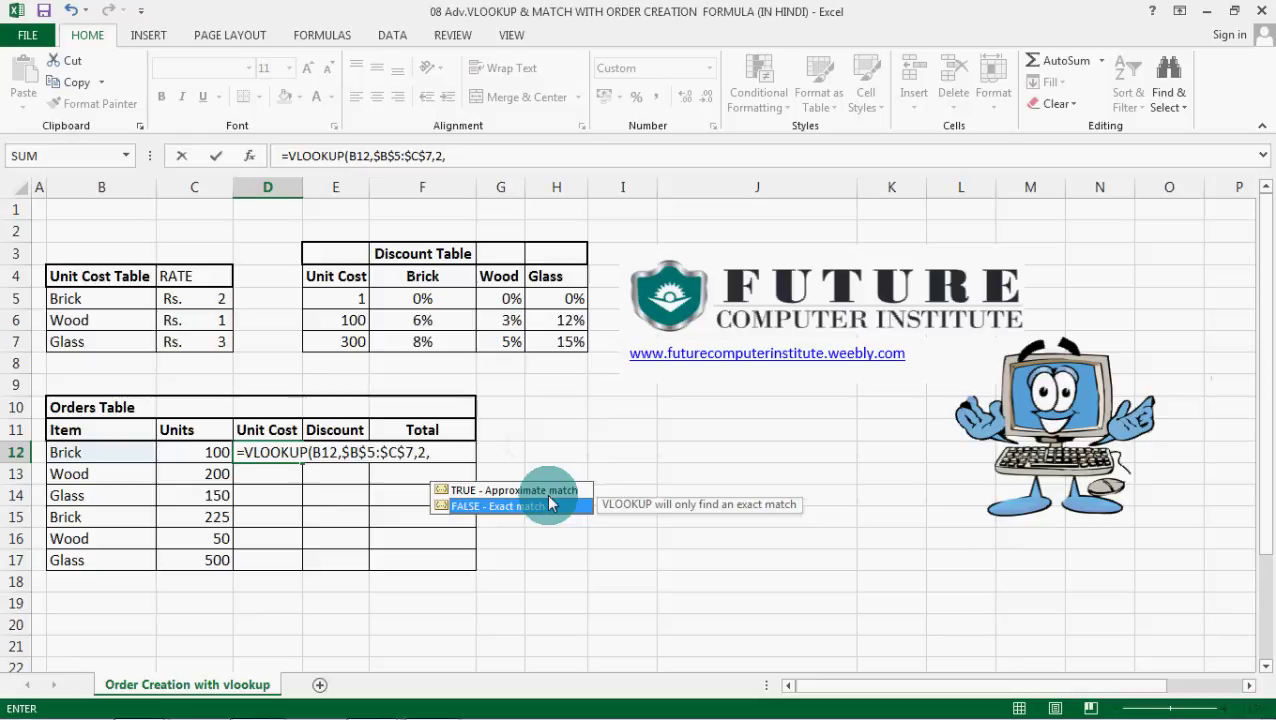
{"action": "type", "text": "0"}
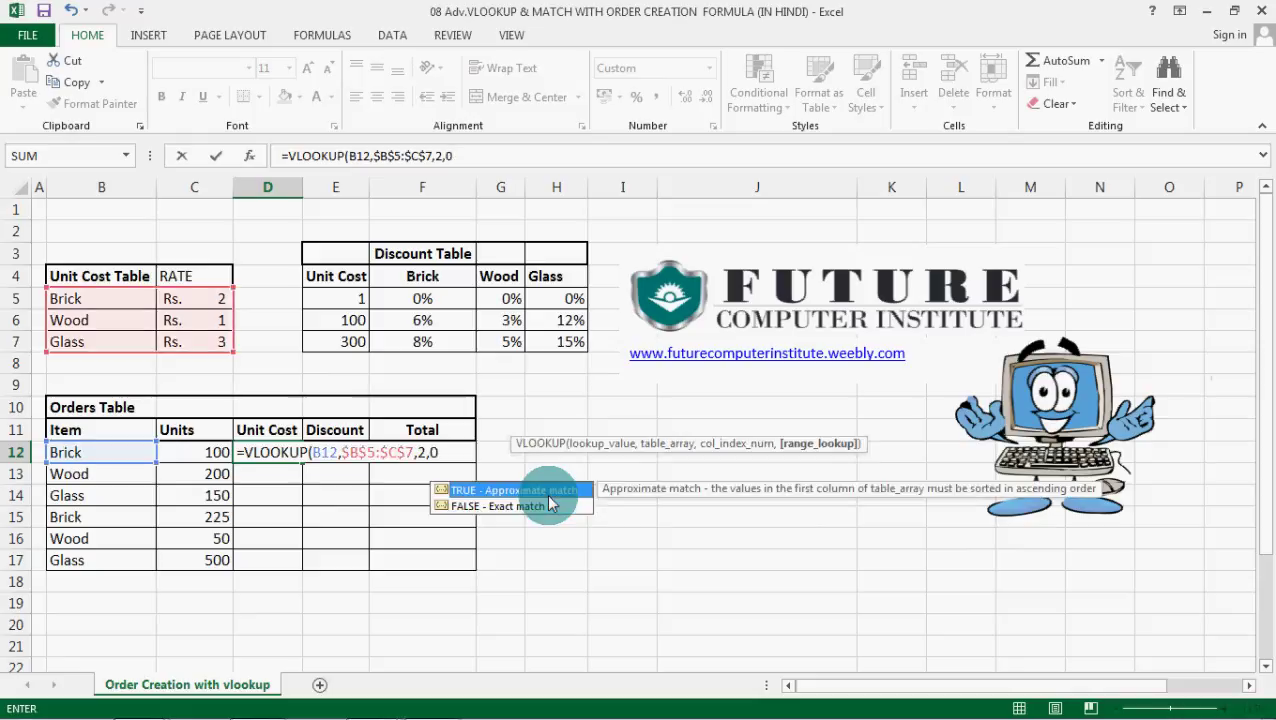
{"action": "type", "text": ")"}
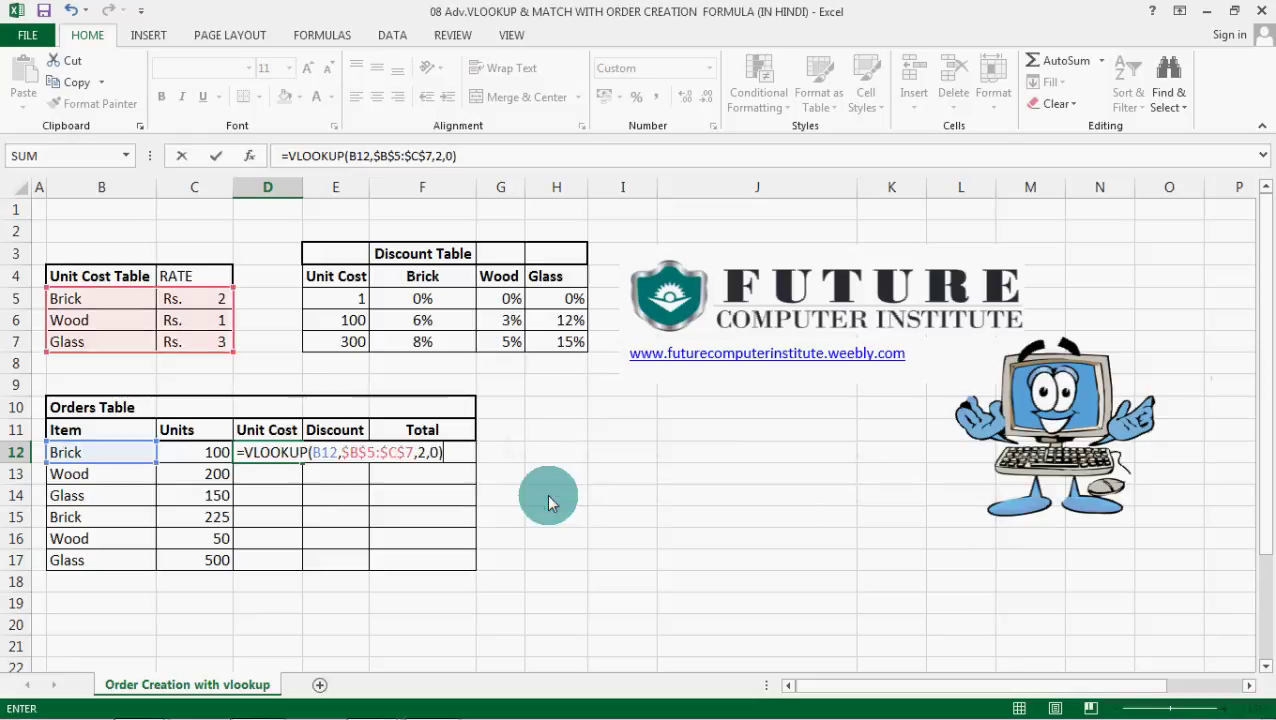
{"action": "key", "text": "Return"}
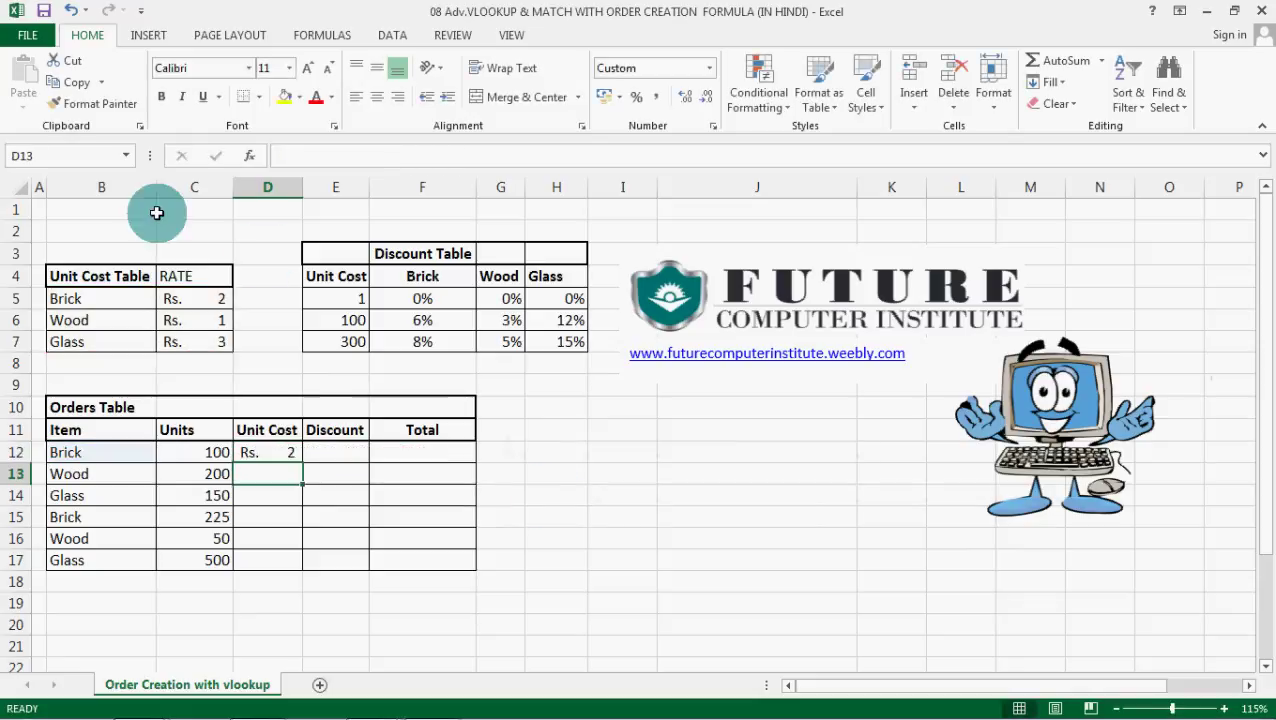
Step: Compare the Brick and Wood items in the Orders Table with their rates in the Unit Cost Table
{"action": "left_click", "coordinate": [62, 450]}
{"action": "left_click", "coordinate": [62, 318]}
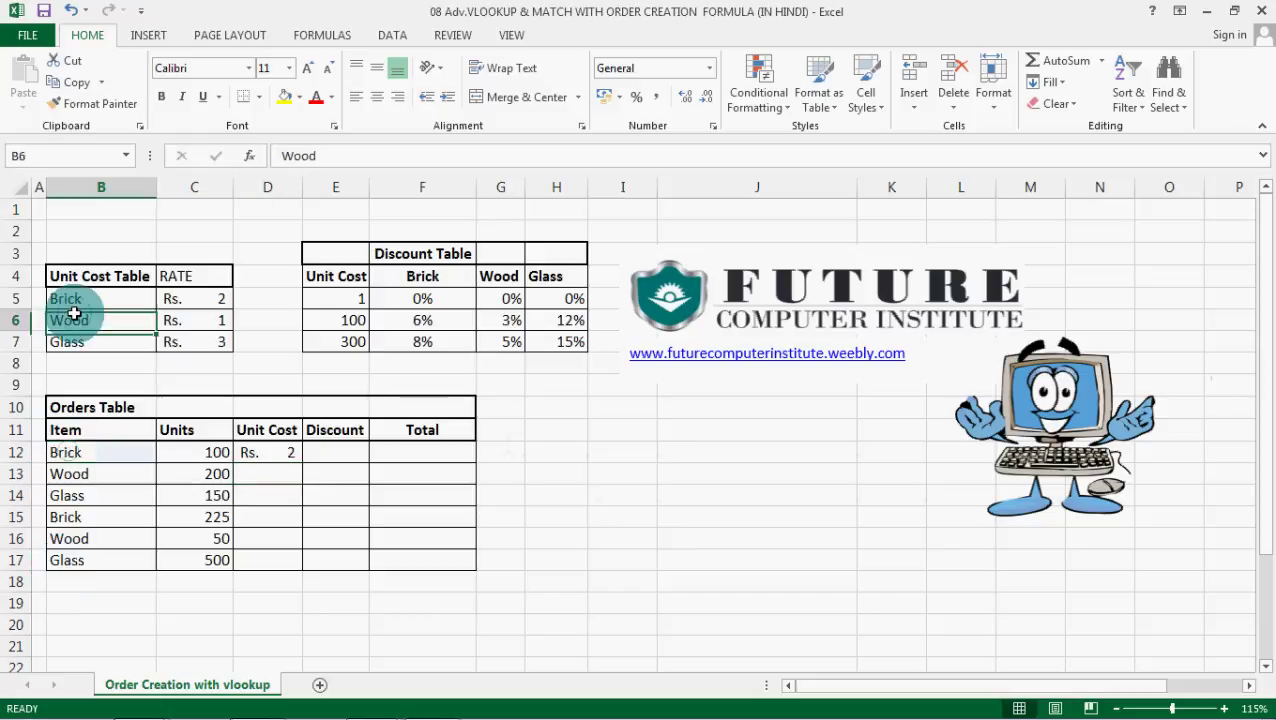
{"action": "left_click", "coordinate": [228, 290]}
{"action": "left_click", "coordinate": [85, 475]}
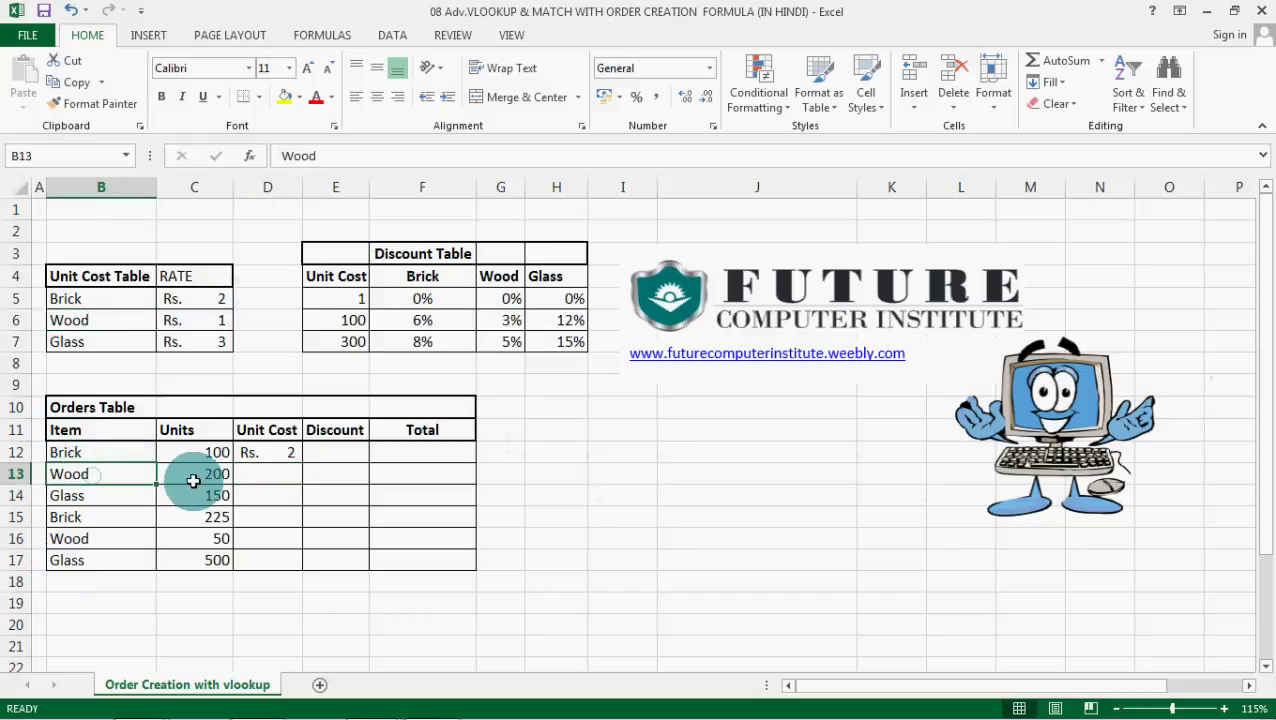
{"action": "left_click", "coordinate": [228, 476]}
{"action": "left_click", "coordinate": [80, 472]}
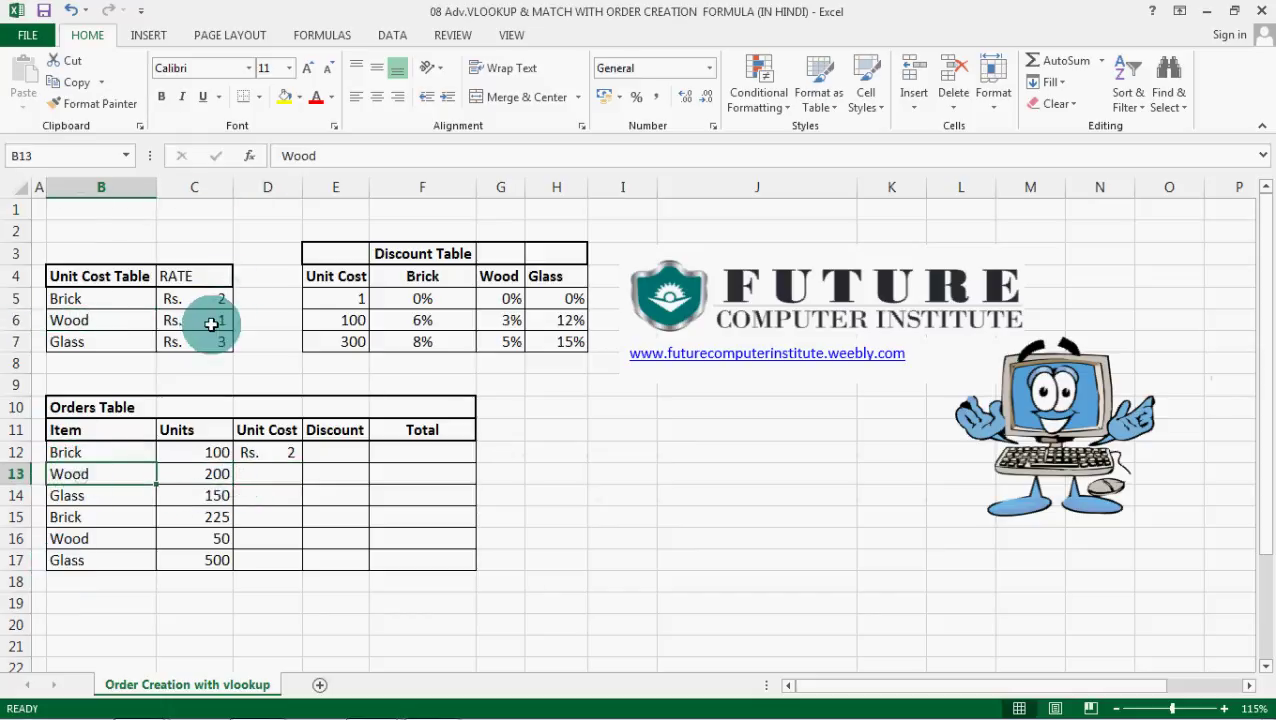
{"action": "left_click", "coordinate": [212, 320]}
Step: Fill the unit cost formula from D12 down to D17 and check the filled rows against the Unit Cost Table
{"action": "left_click", "coordinate": [271, 455]}
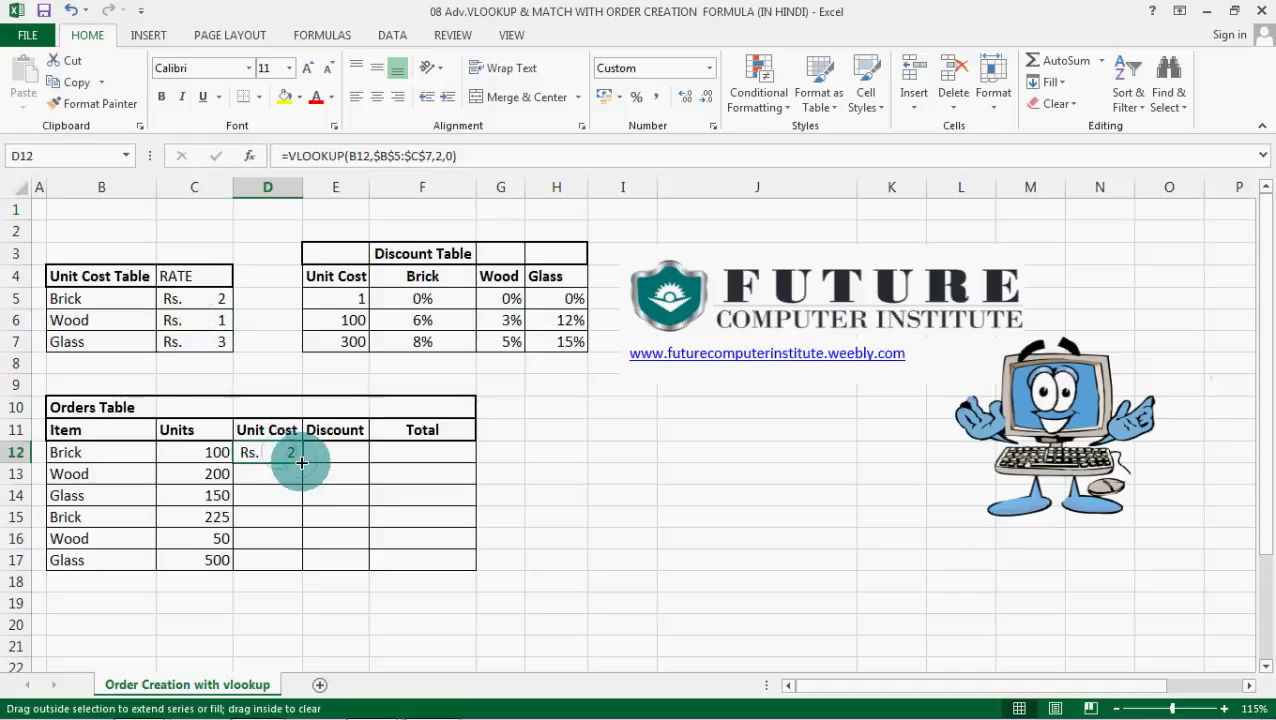
{"action": "left_click_drag", "start_coordinate": [301, 464], "coordinate": [293, 562]}
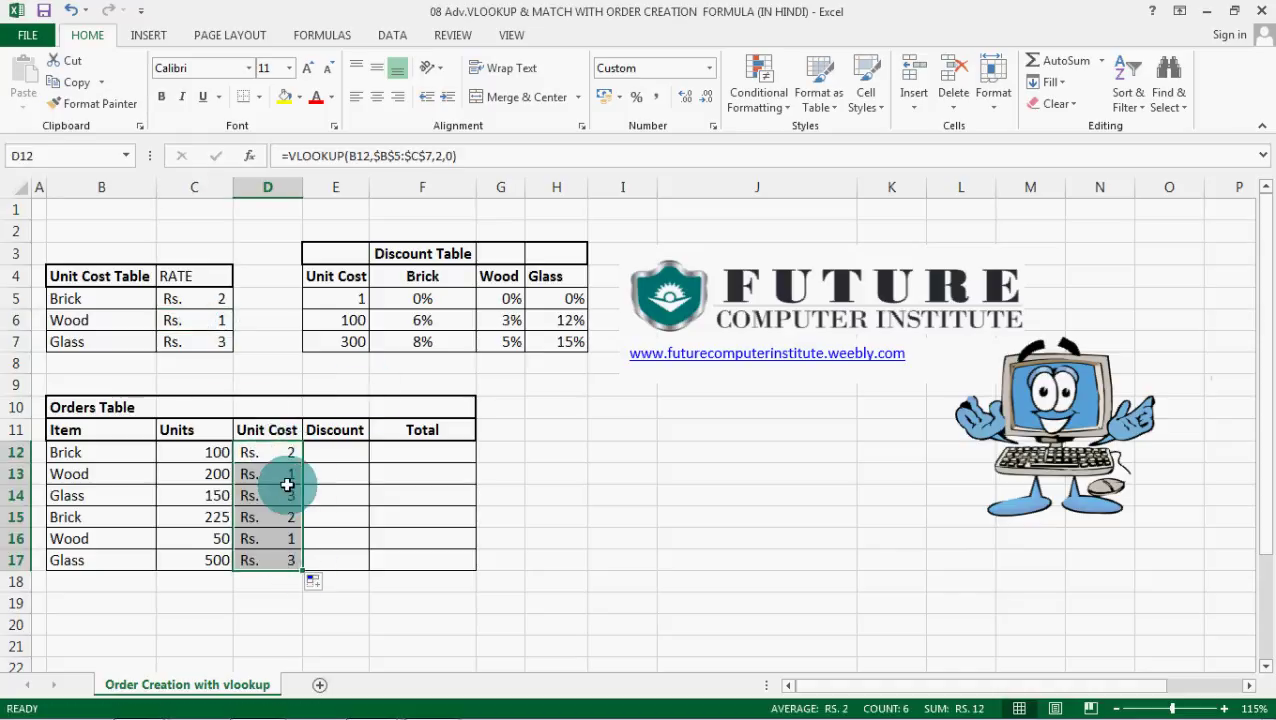
{"action": "left_click", "coordinate": [285, 478]}
{"action": "left_click", "coordinate": [105, 477]}
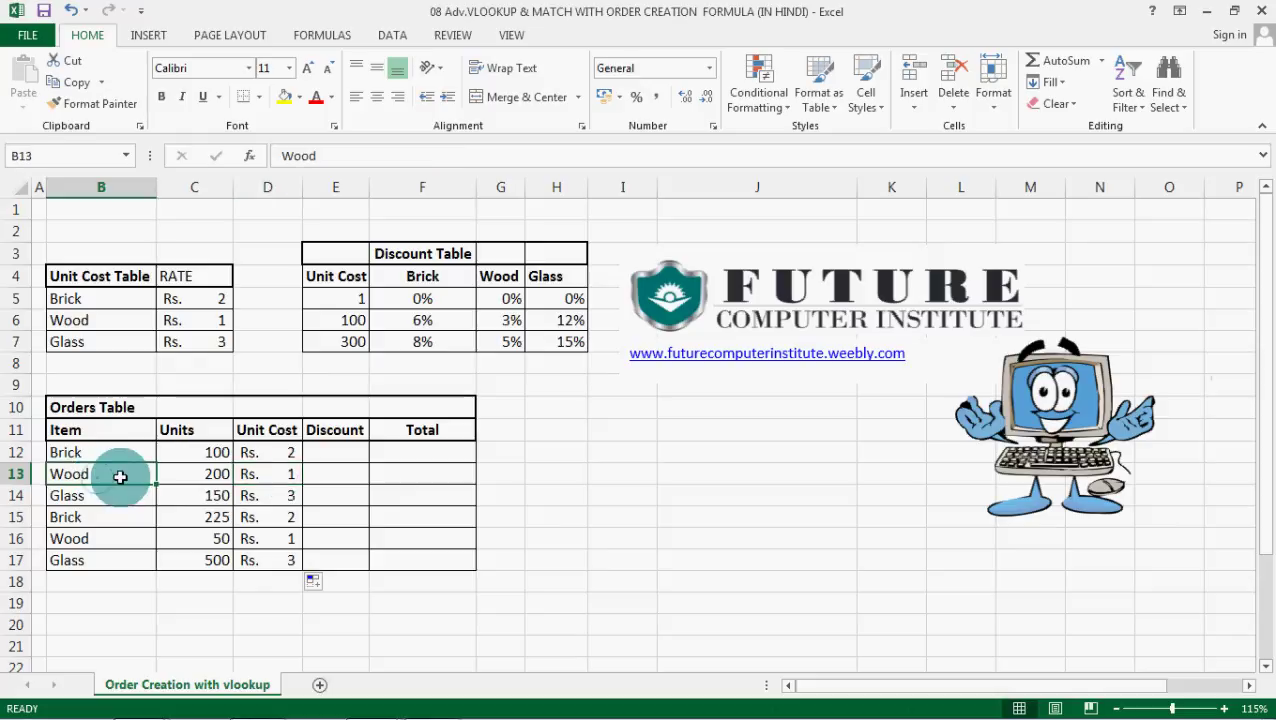
{"action": "left_click", "coordinate": [290, 474]}
{"action": "left_click", "coordinate": [232, 308]}
{"action": "left_click", "coordinate": [270, 490]}
{"action": "left_click", "coordinate": [270, 540]}
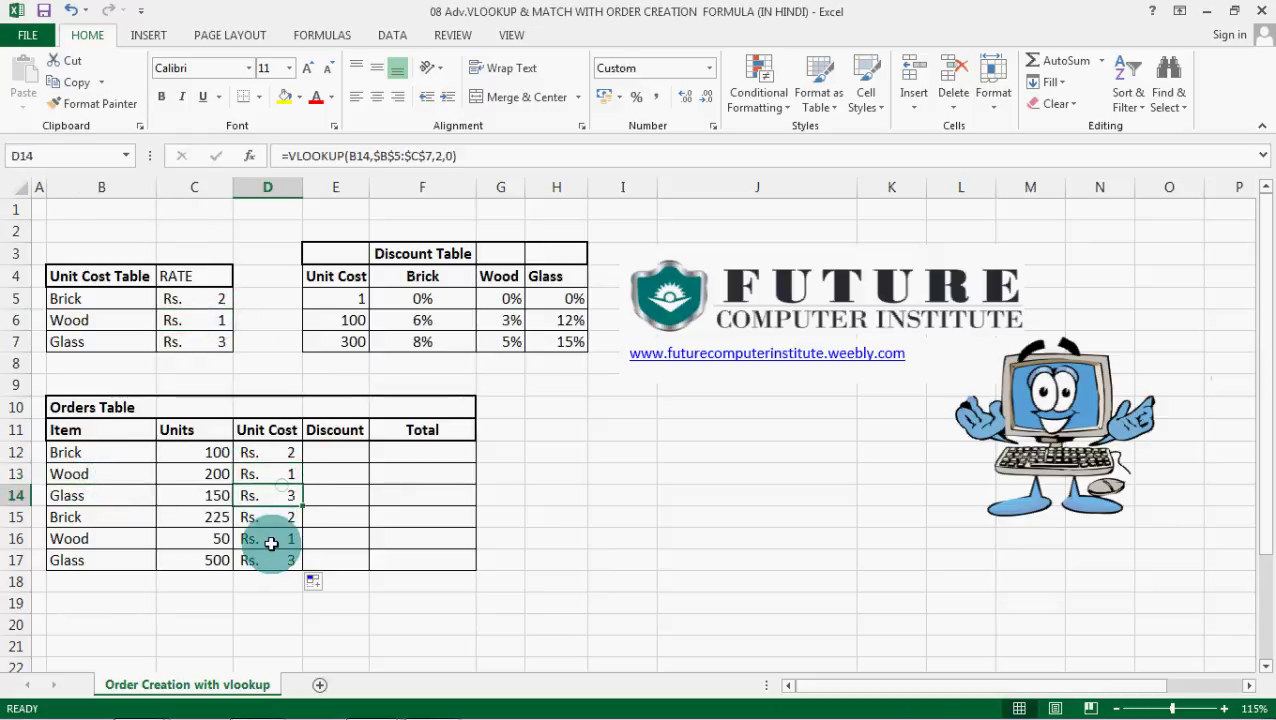
Step: Test the unit cost lookup by setting Brick's rate in C5 to 3, and undo that change
{"action": "left_click", "coordinate": [212, 298]}
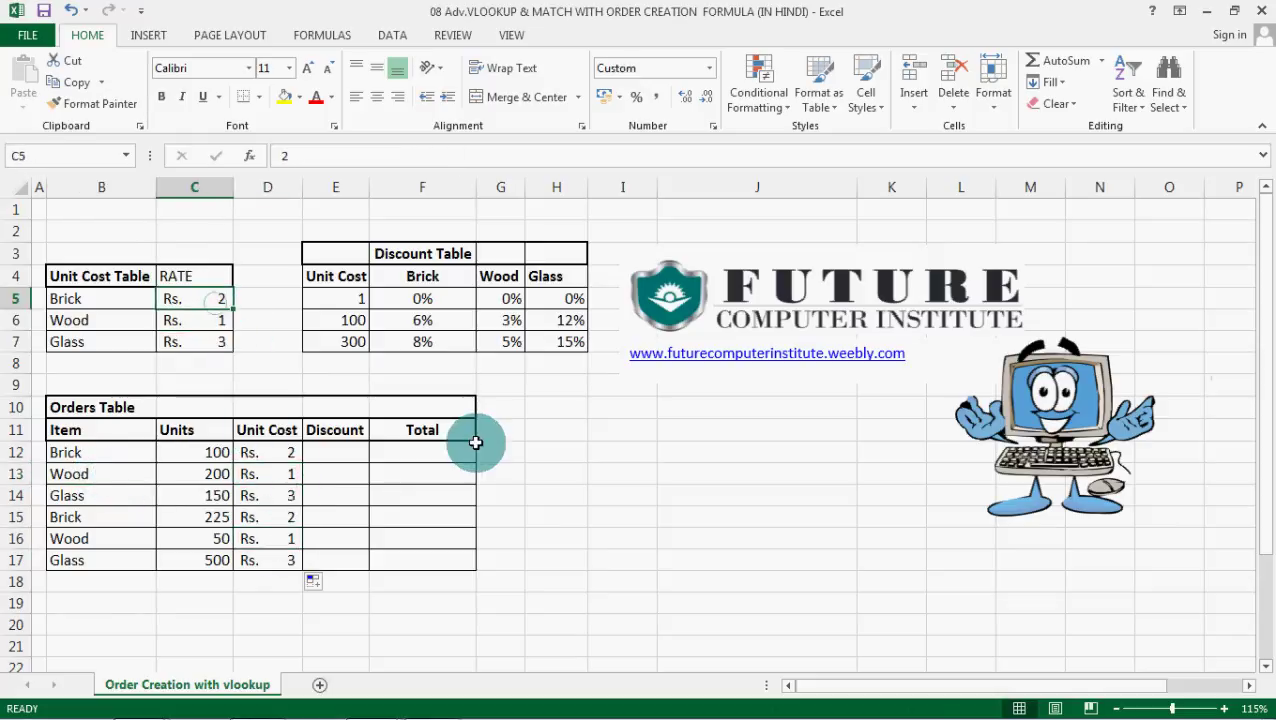
{"action": "type", "text": "3"}
{"action": "key", "text": "Return"}
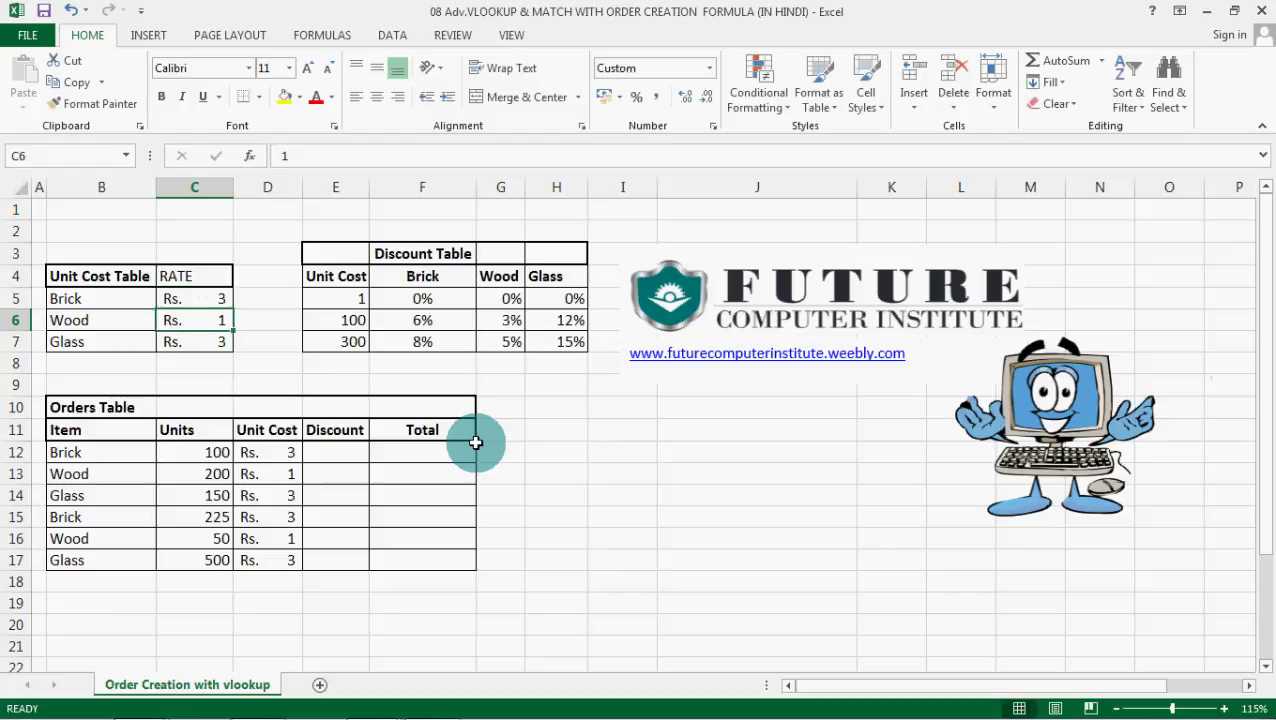
{"action": "key", "text": "ctrl+z"}
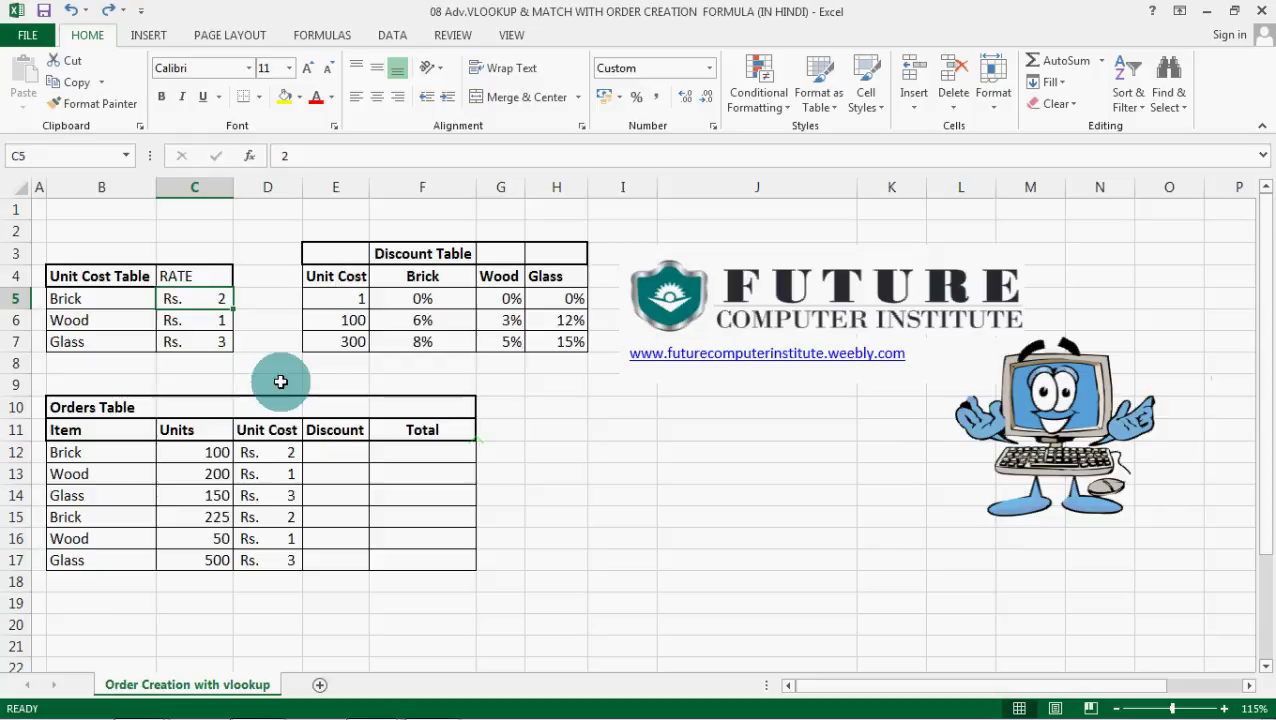
Step: Review the Unit Cost Table rates, the filled unit costs and the Brick column of the Discount Table
{"action": "left_click", "coordinate": [327, 462]}
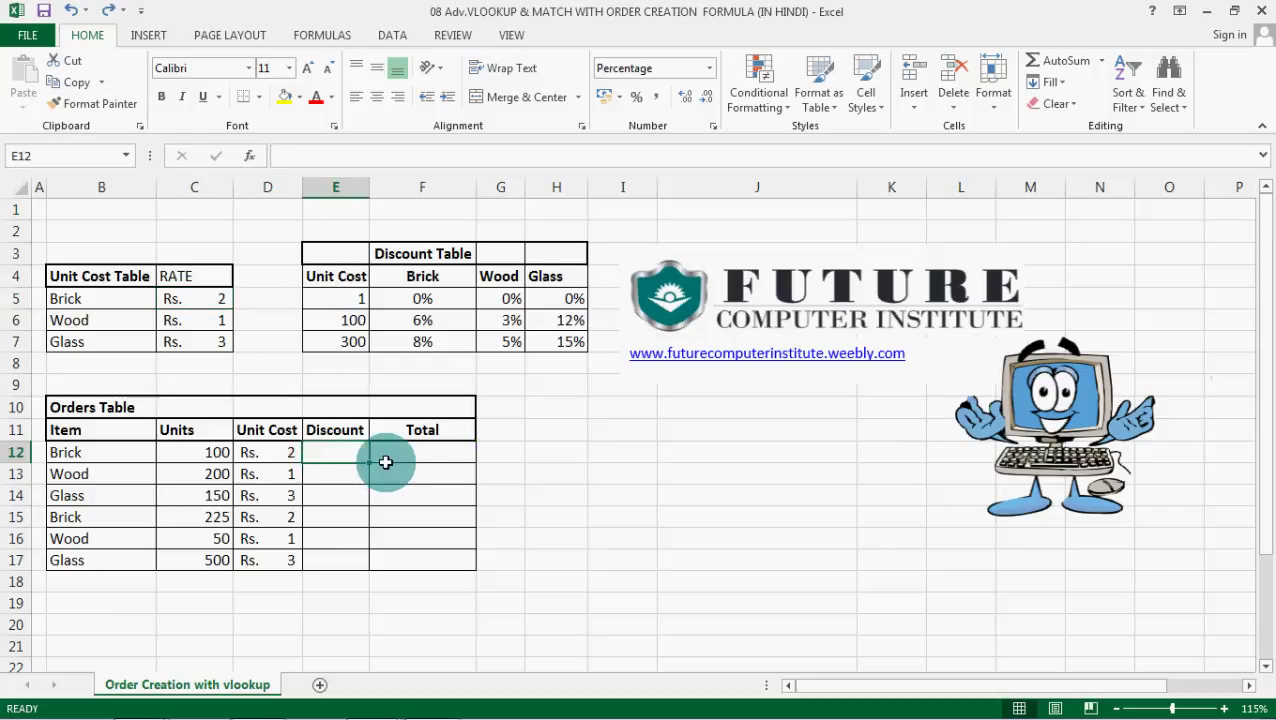
{"action": "left_click", "coordinate": [171, 300]}
{"action": "left_click_drag", "start_coordinate": [171, 300], "coordinate": [171, 338]}
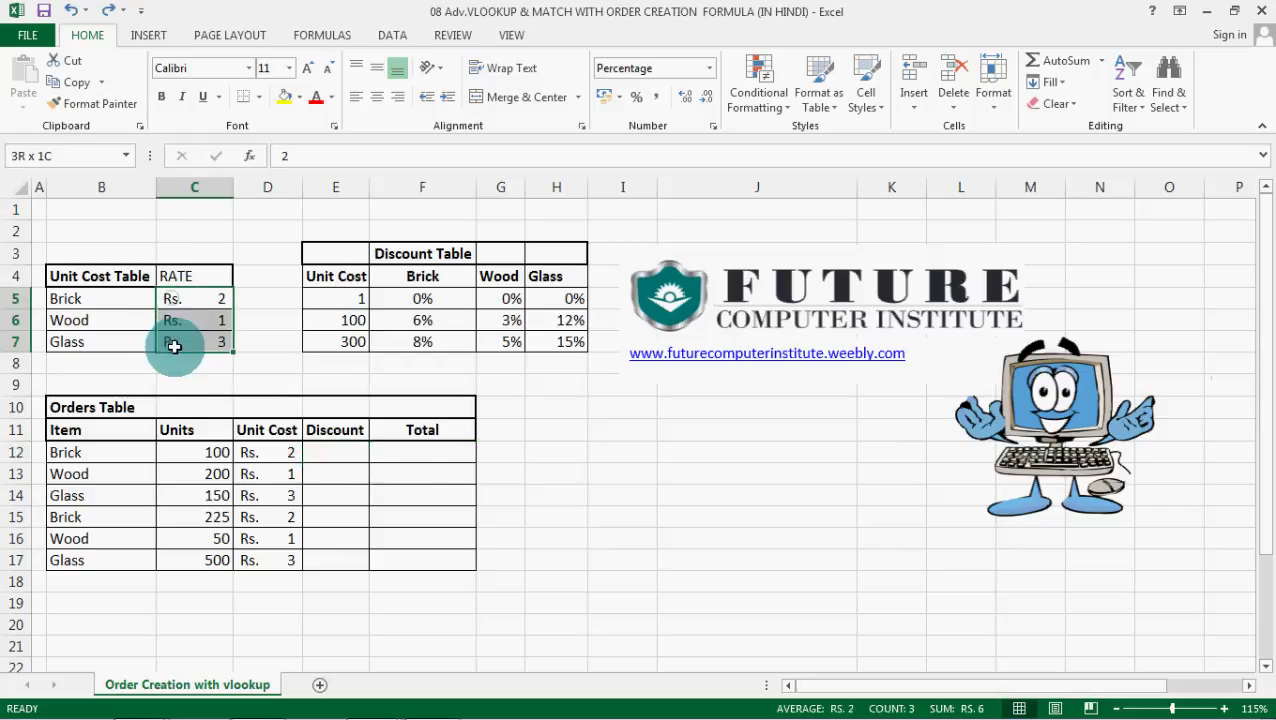
{"action": "left_click_drag", "start_coordinate": [268, 452], "coordinate": [270, 558]}
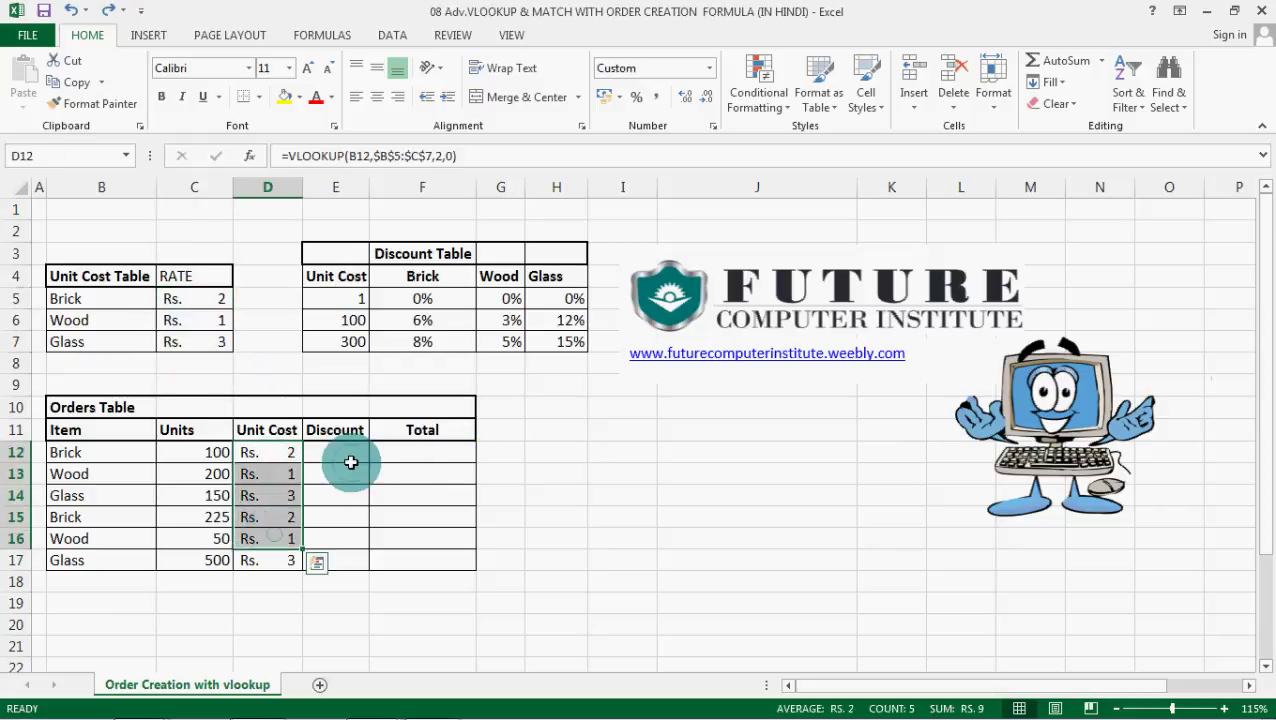
{"action": "left_click", "coordinate": [340, 455]}
{"action": "left_click", "coordinate": [422, 298]}
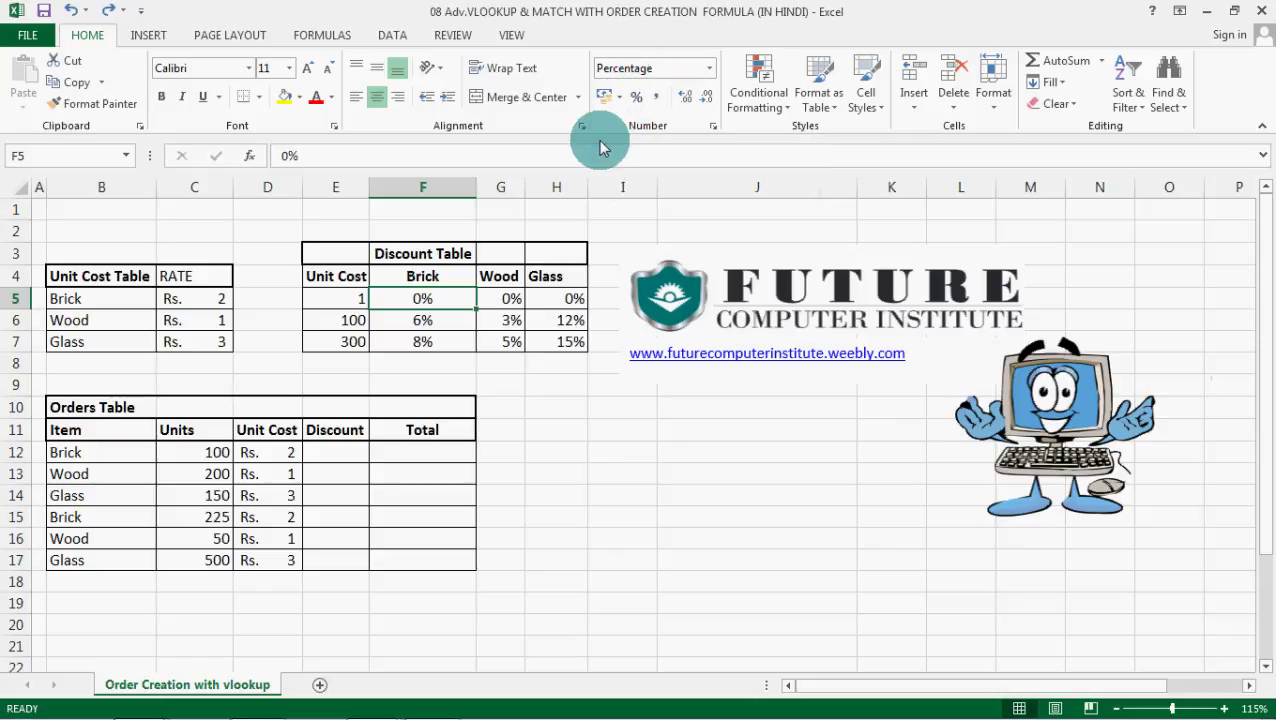
Step: Begin a VLOOKUP formula in E12, the first order's Discount cell, with units cell C12 as the lookup value
{"action": "left_click", "coordinate": [342, 454]}
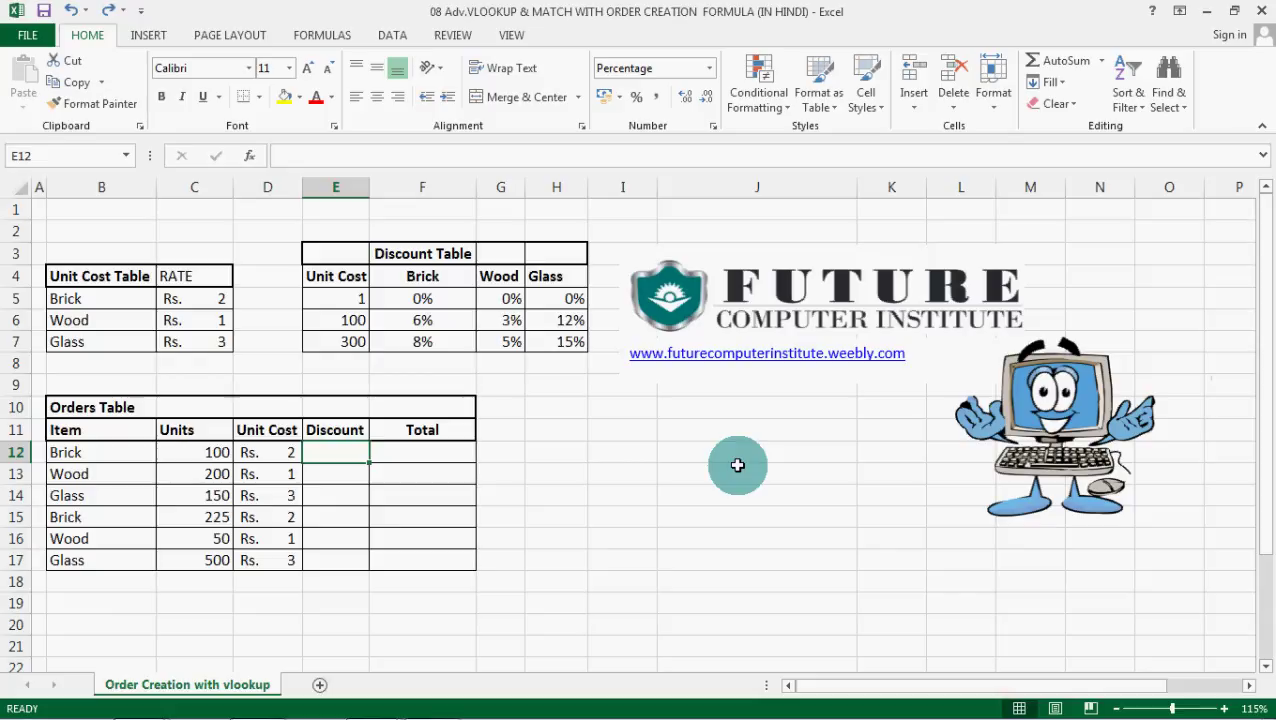
{"action": "type", "text": "="}
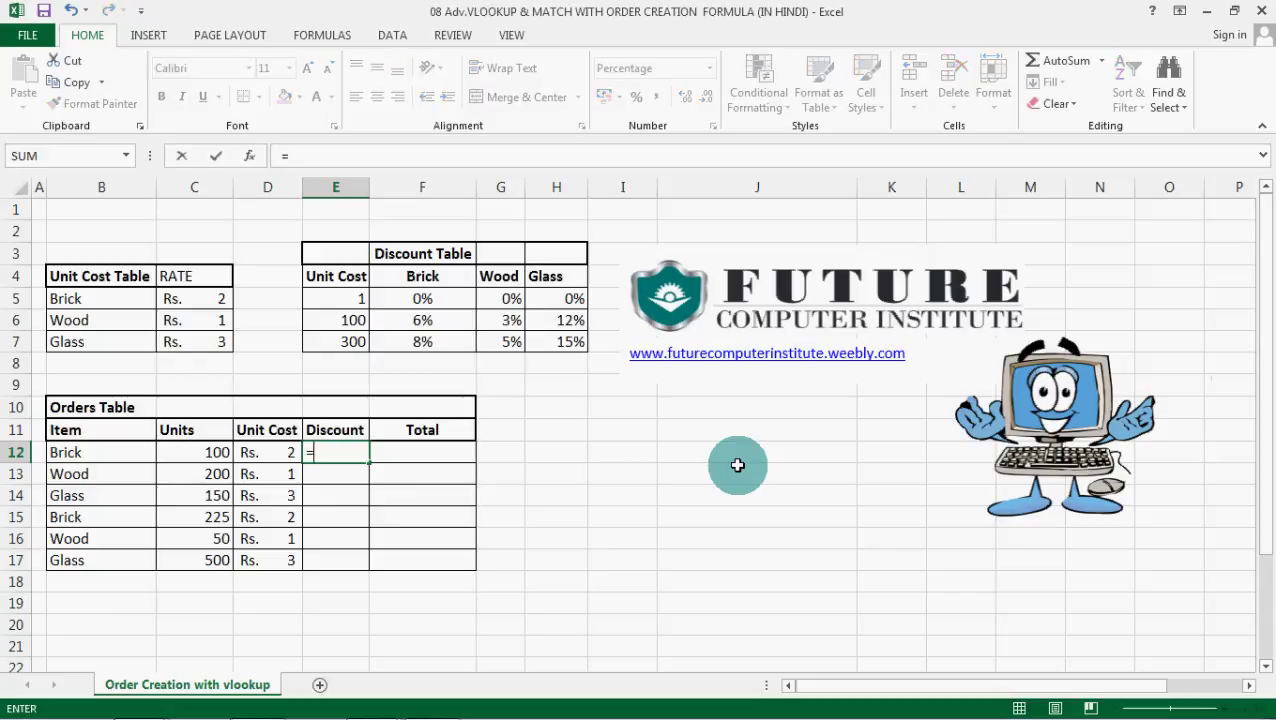
{"action": "type", "text": "vl"}
{"action": "key", "text": "Tab"}
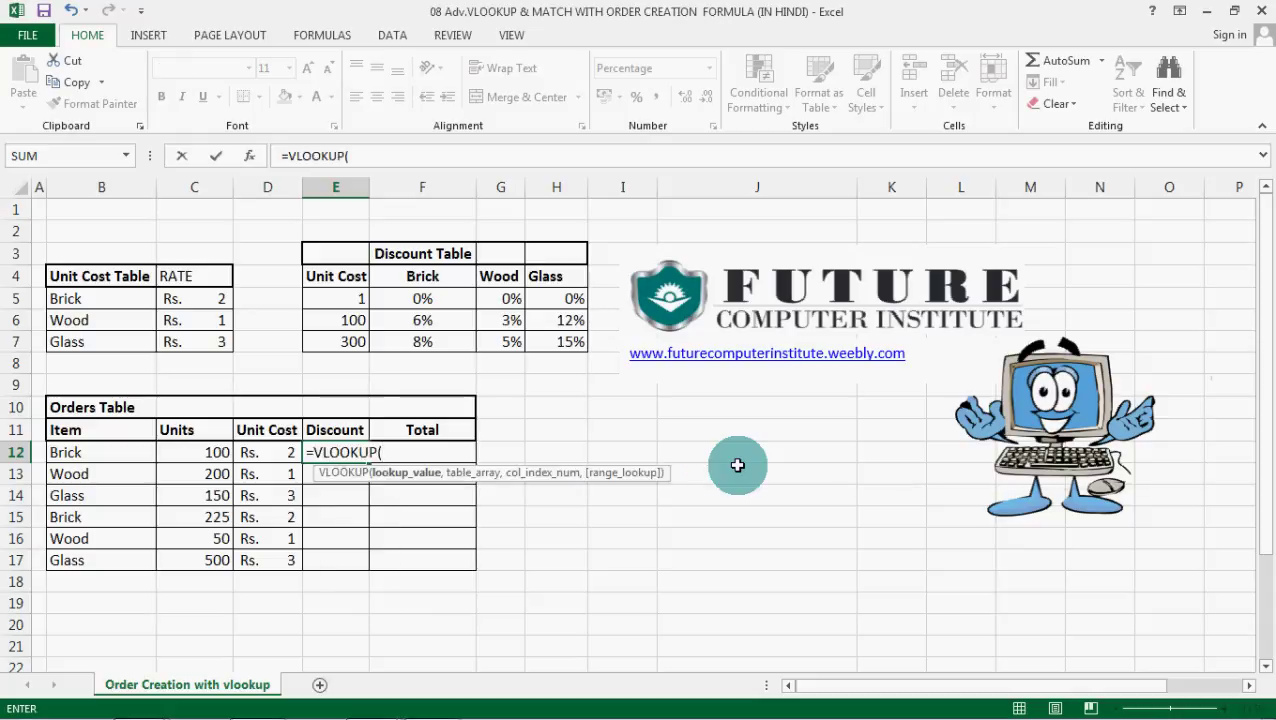
{"action": "key", "text": "Left"}
{"action": "key", "text": "Left"}
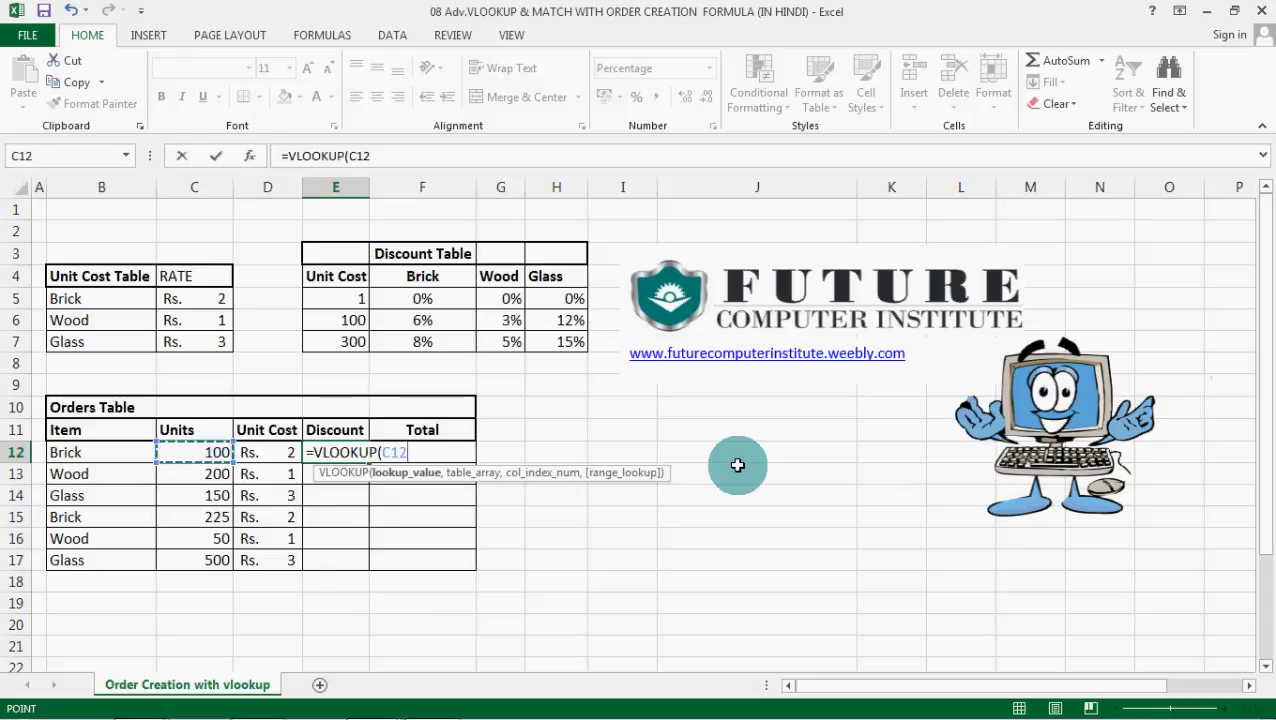
{"action": "type", "text": ","}
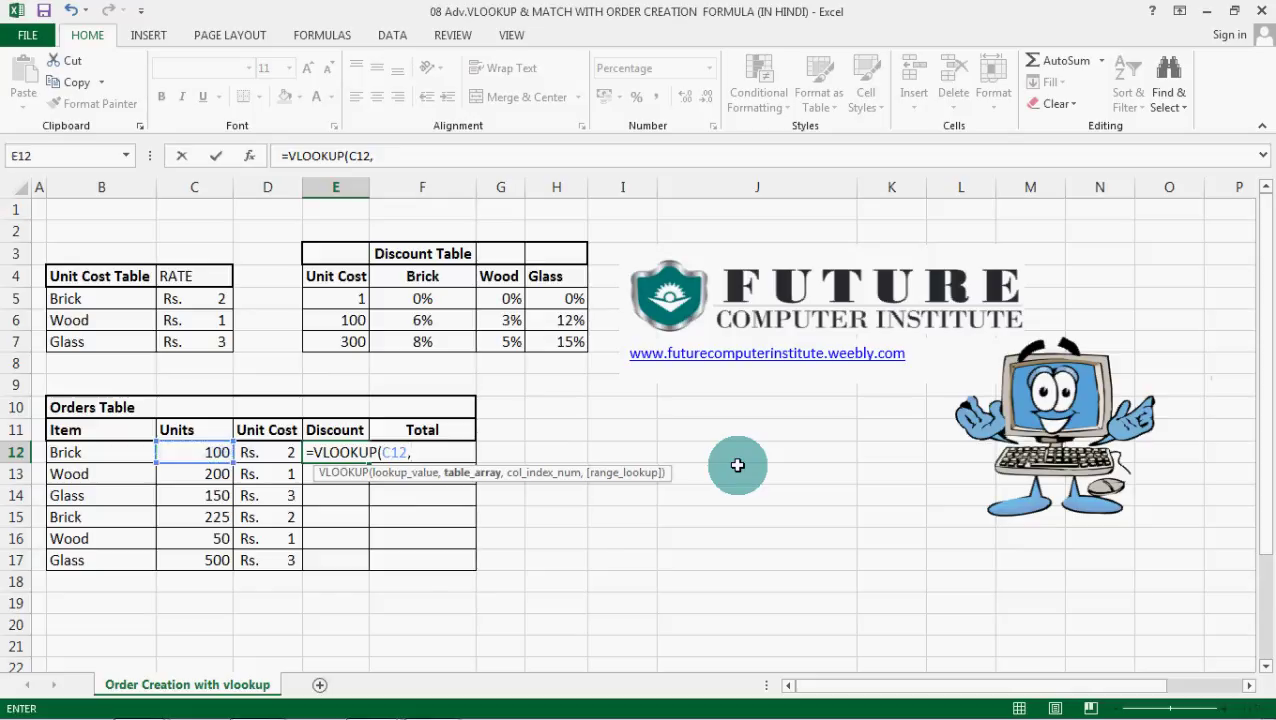
Step: Set the table array of E12's VLOOKUP to the Discount Table as the absolute range $E$4:$H$7
{"action": "key", "text": "Up"}
{"action": "key", "text": "Up"}
{"action": "key", "text": "Up"}
{"action": "key", "text": "Up"}
{"action": "key", "text": "Up"}
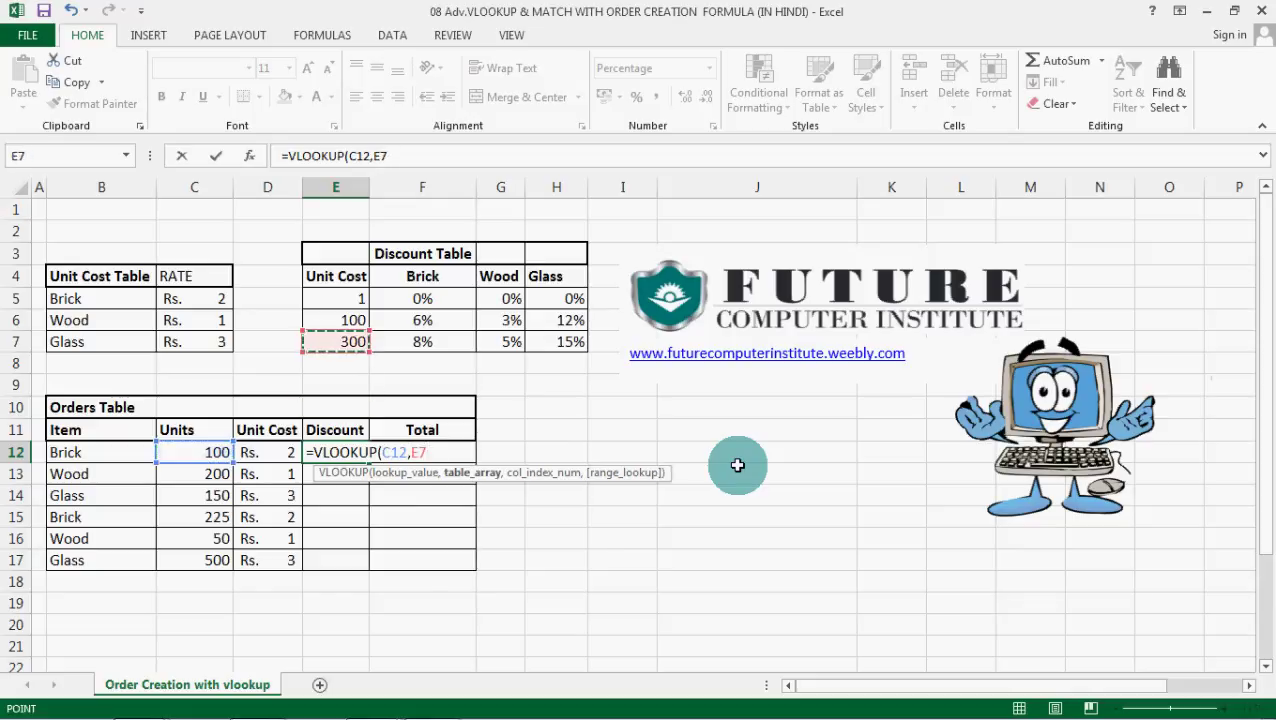
{"action": "key", "text": "shift+Up"}
{"action": "key", "text": "shift+Up"}
{"action": "key", "text": "shift+Up"}
{"action": "key", "text": "shift+Right"}
{"action": "key", "text": "shift+Right"}
{"action": "key", "text": "shift+Right"}
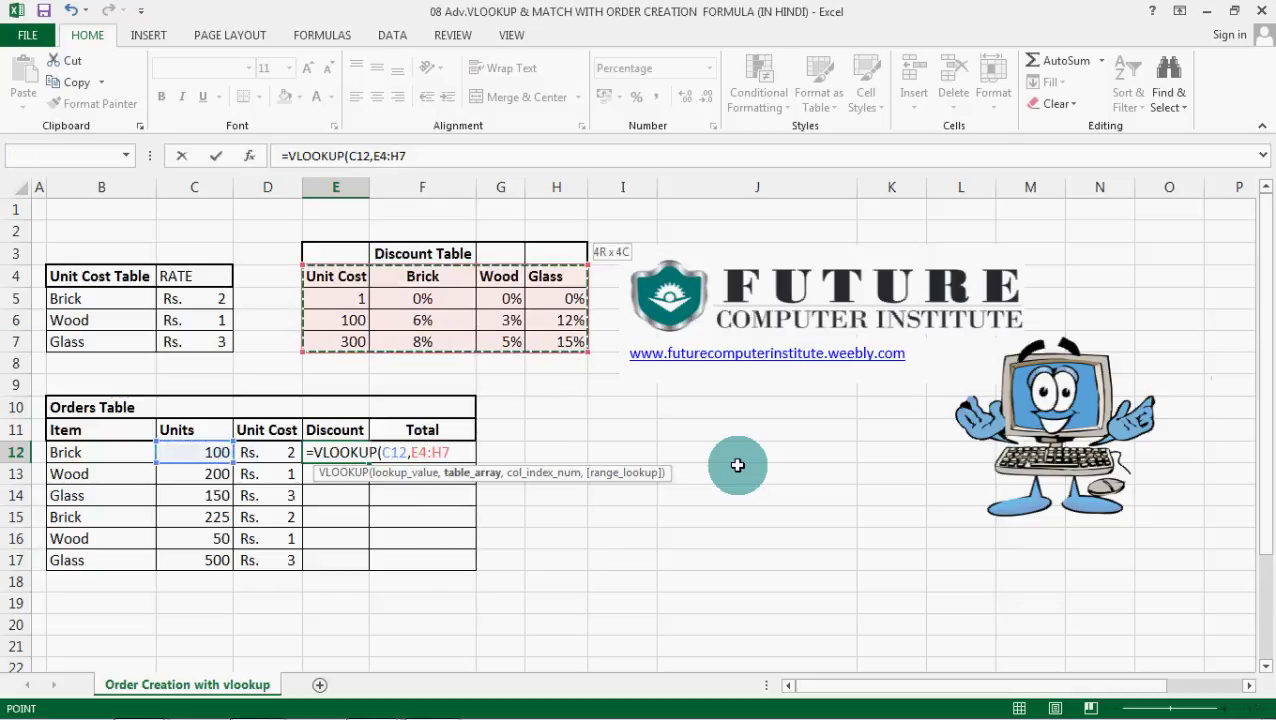
{"action": "key", "text": "F4"}
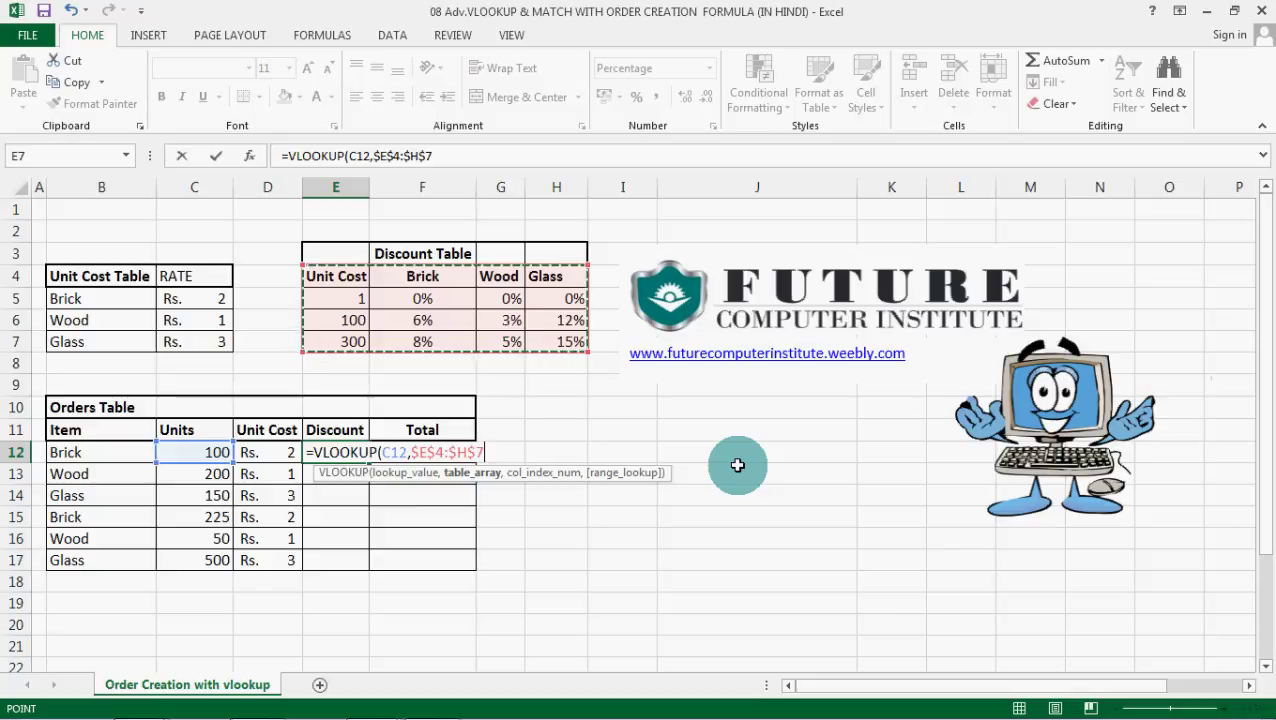
{"action": "type", "text": ","}
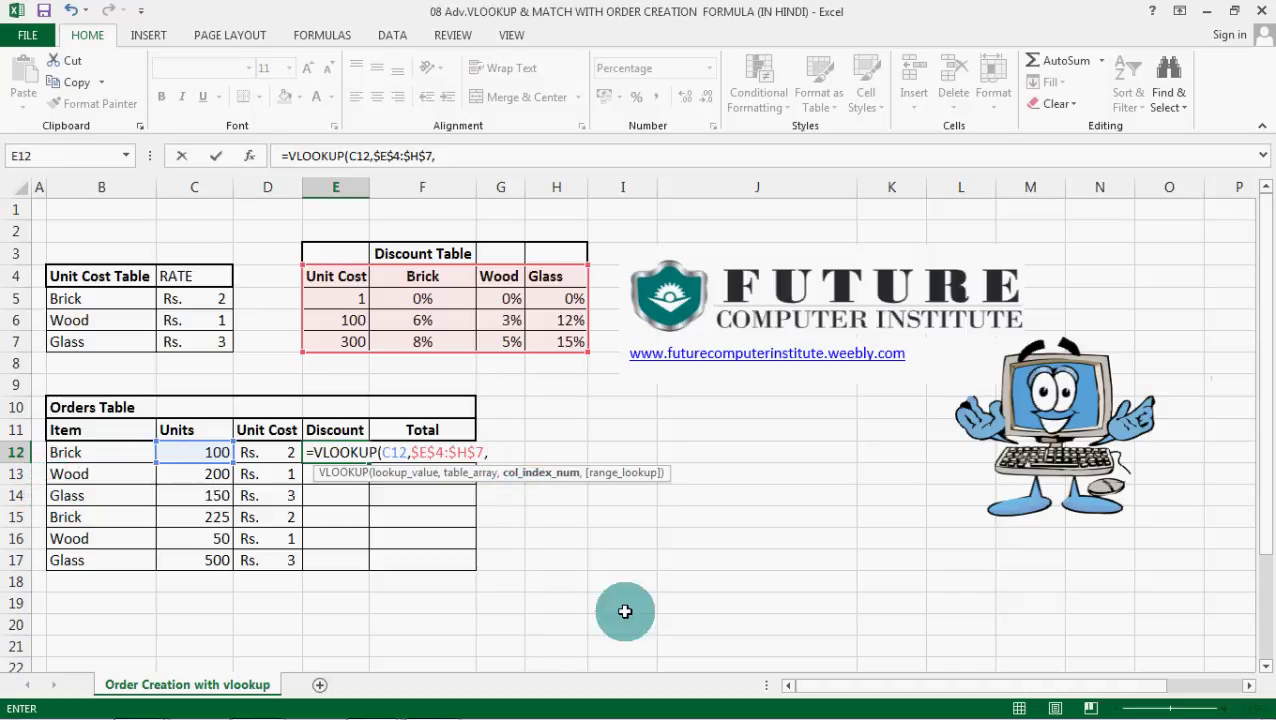
Step: Nest a MATCH function as the column index of E12's VLOOKUP, with item cell B12 as its lookup value
{"action": "type", "text": "MA"}
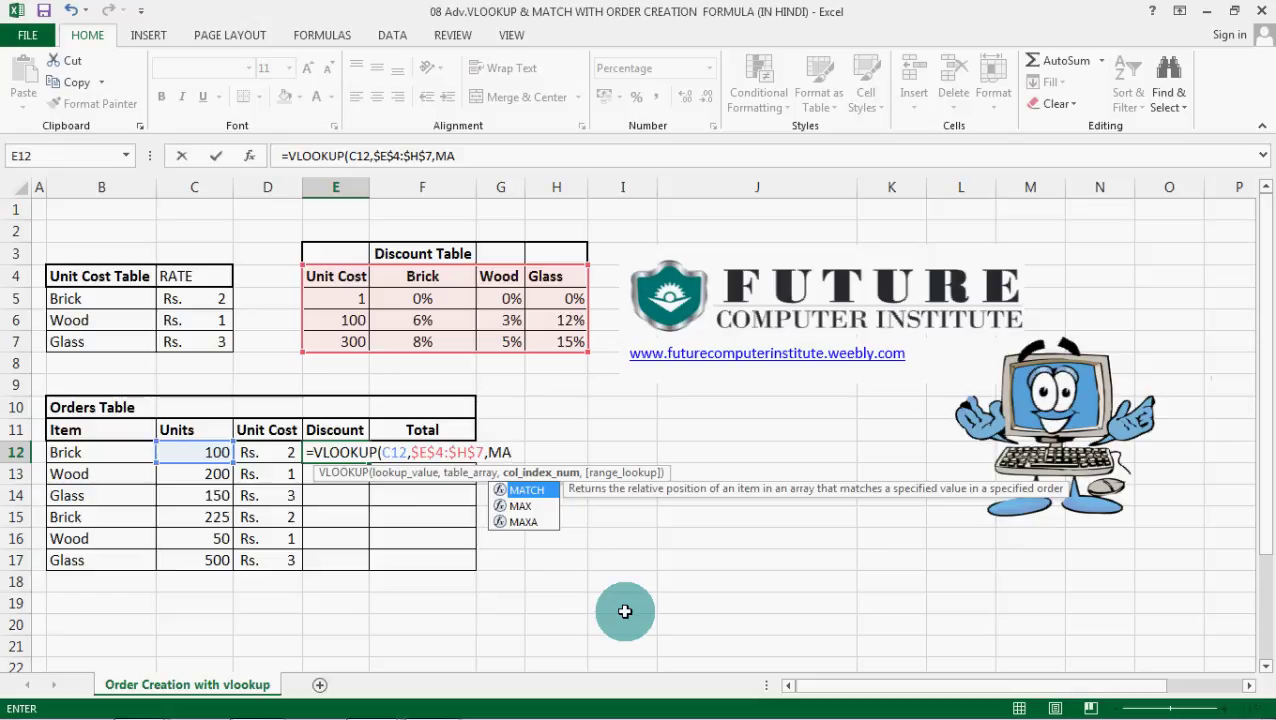
{"action": "key", "text": "Tab"}
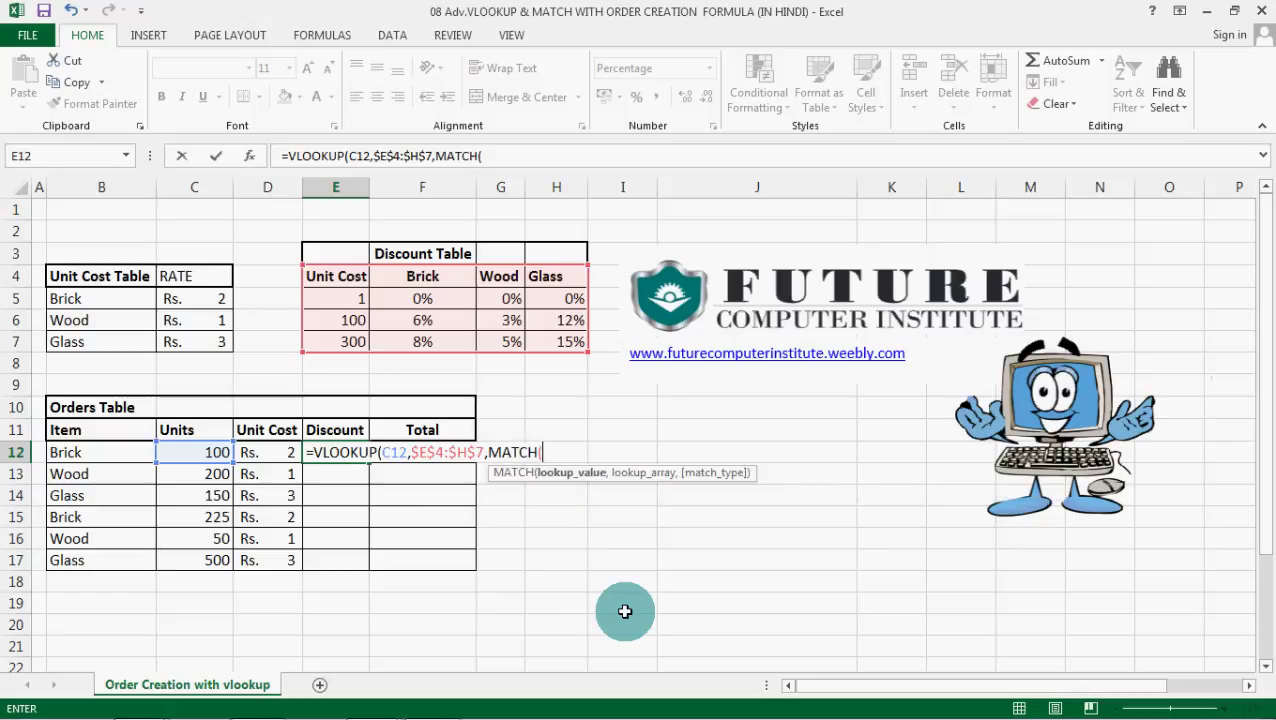
{"action": "key", "text": "Left"}
{"action": "key", "text": "Left"}
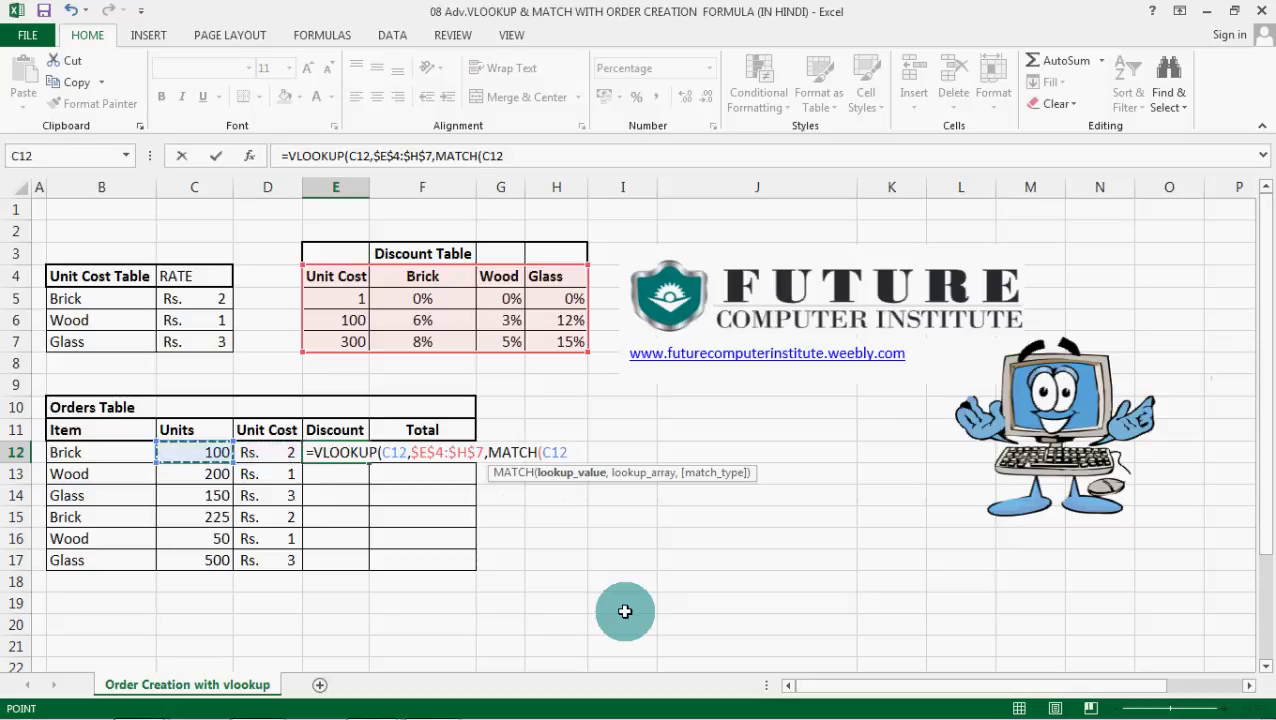
{"action": "type", "text": ","}
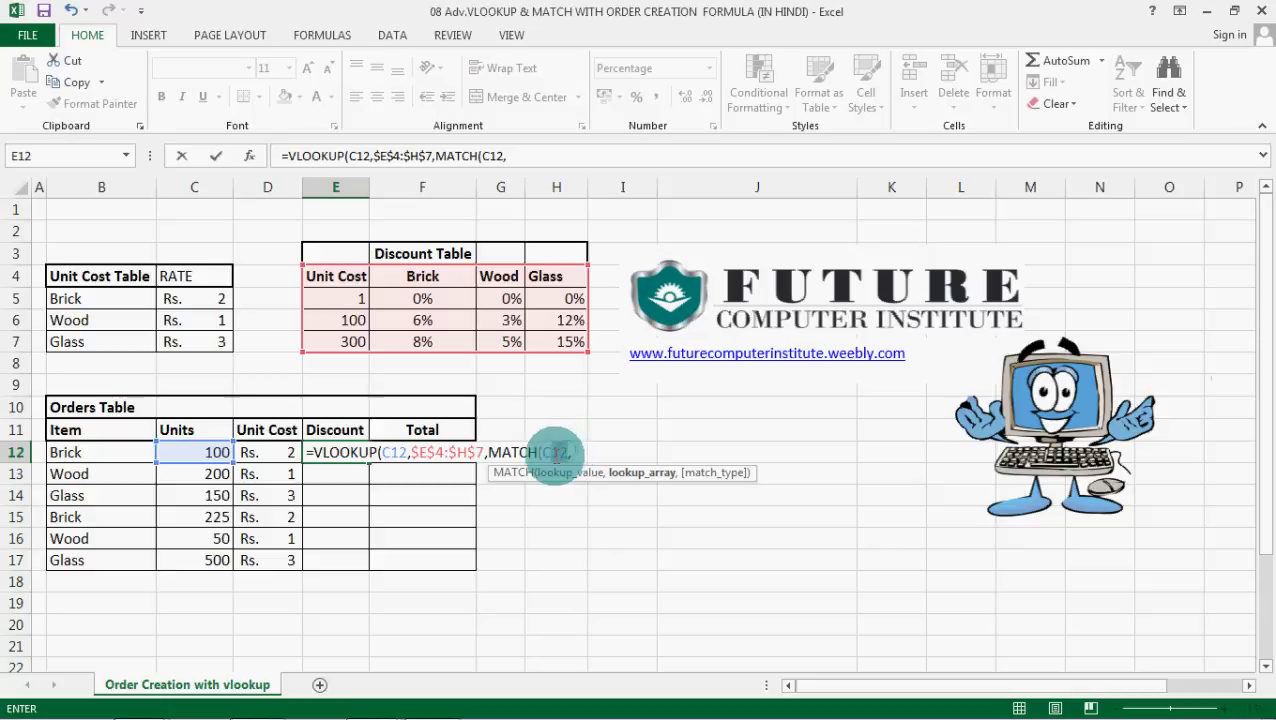
{"action": "key", "text": "Return"}
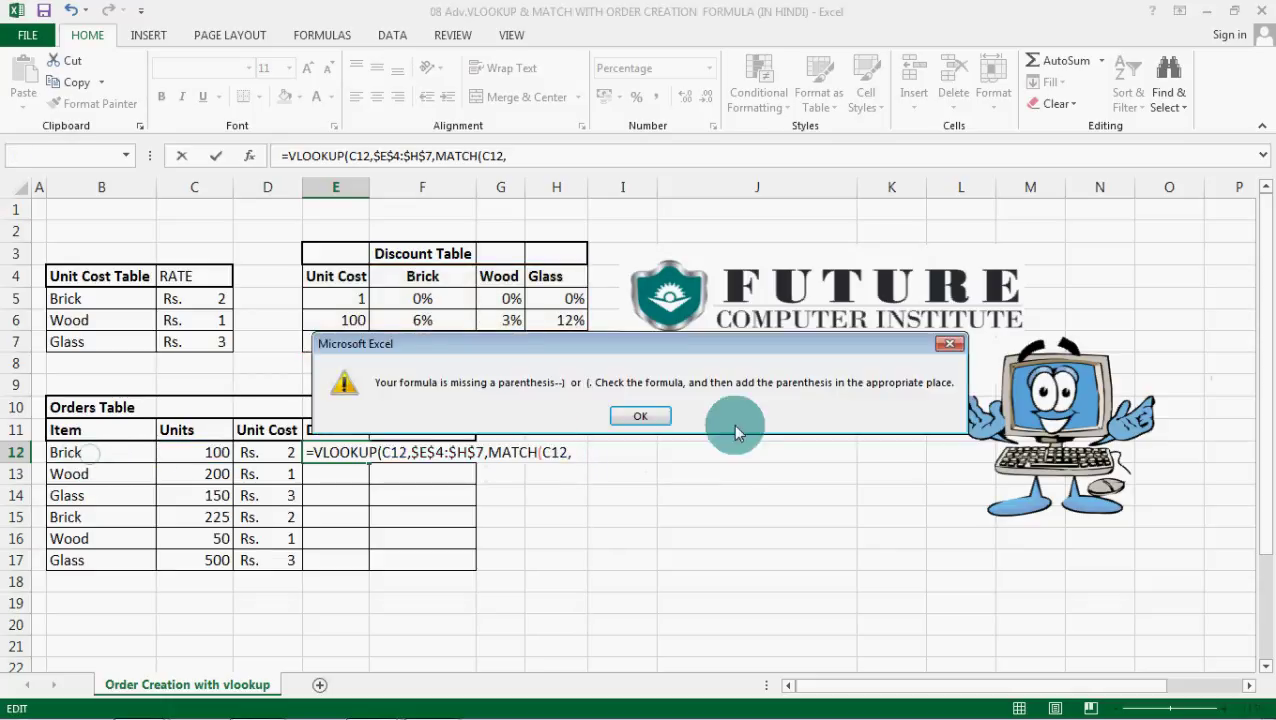
{"action": "left_click", "coordinate": [640, 416]}
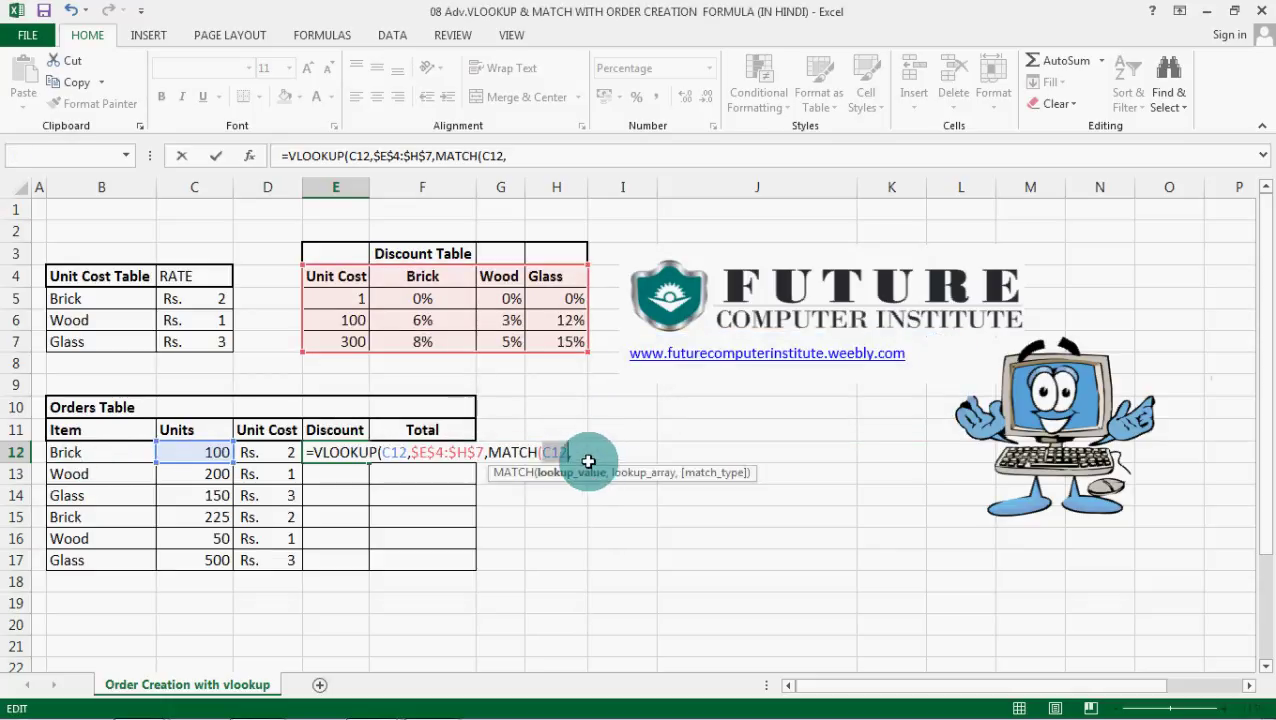
{"action": "left_click", "coordinate": [97, 453]}
{"action": "type", "text": ","}
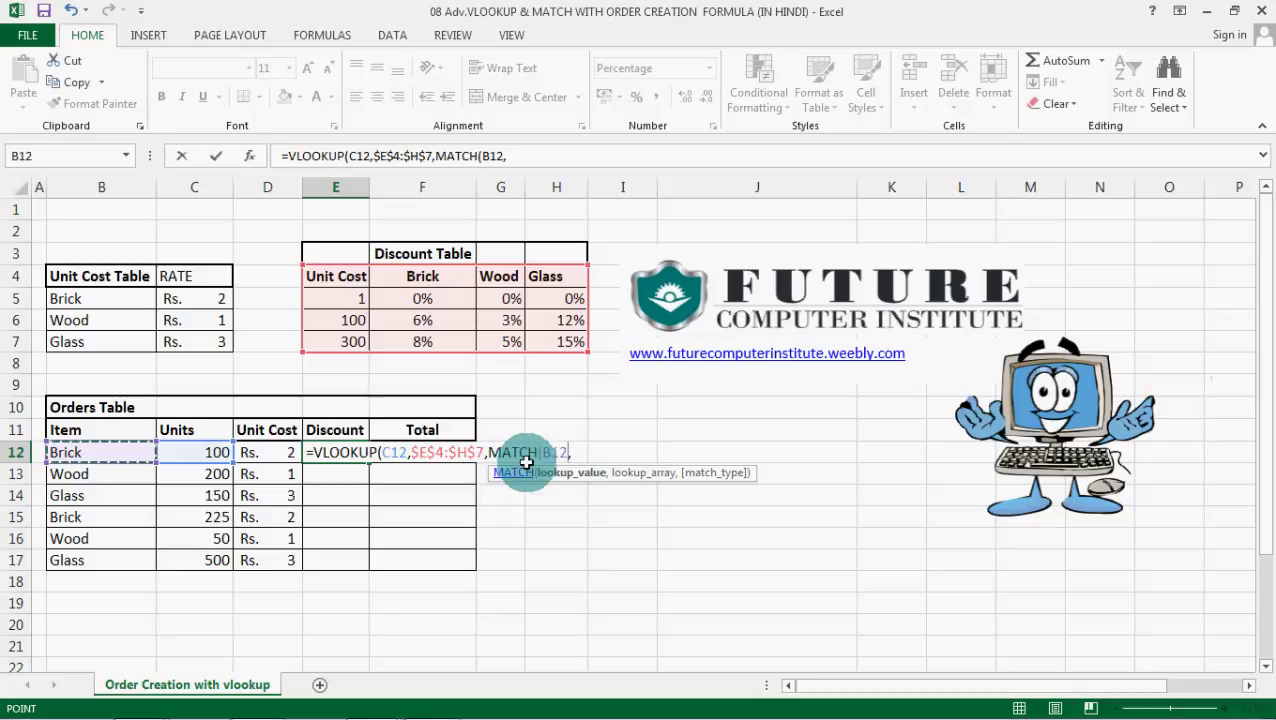
{"action": "left_click", "coordinate": [572, 452]}
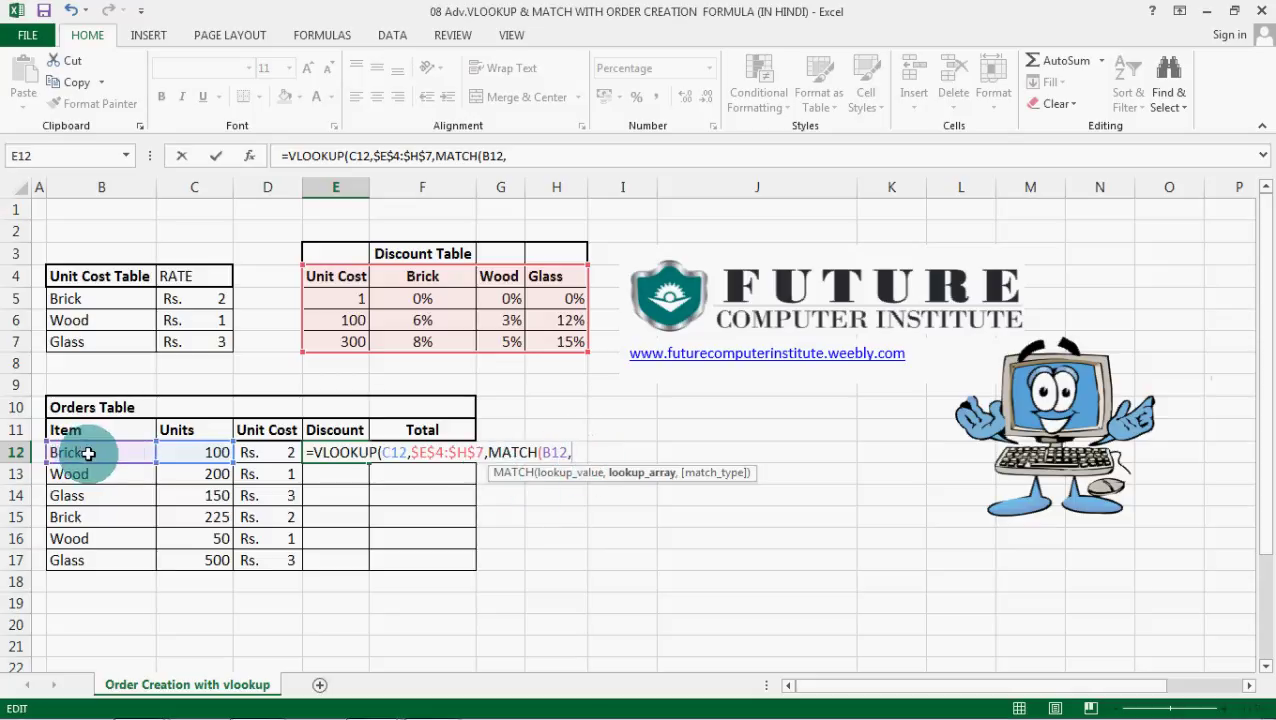
Step: Complete the nested MATCH with the Discount Table header row $E$4:$H$4 as lookup array and match type 0
{"action": "left_click", "coordinate": [360, 275]}
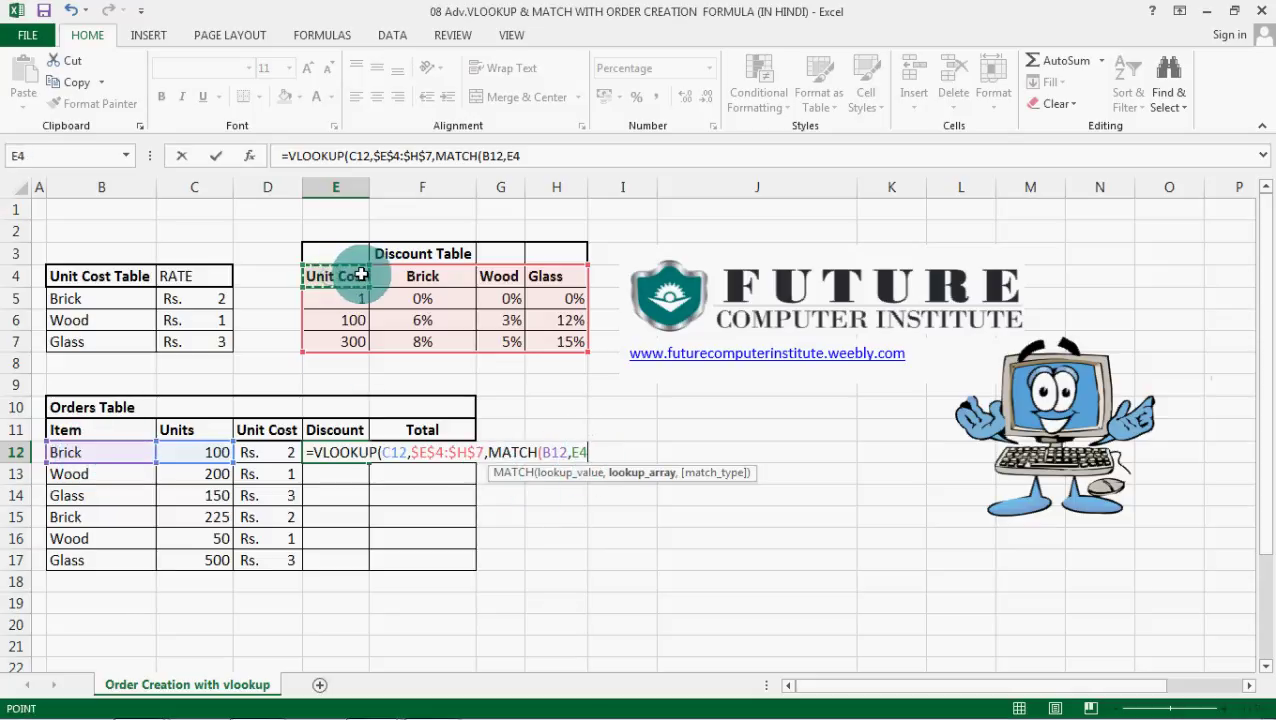
{"action": "left_click_drag", "start_coordinate": [360, 275], "coordinate": [540, 300]}
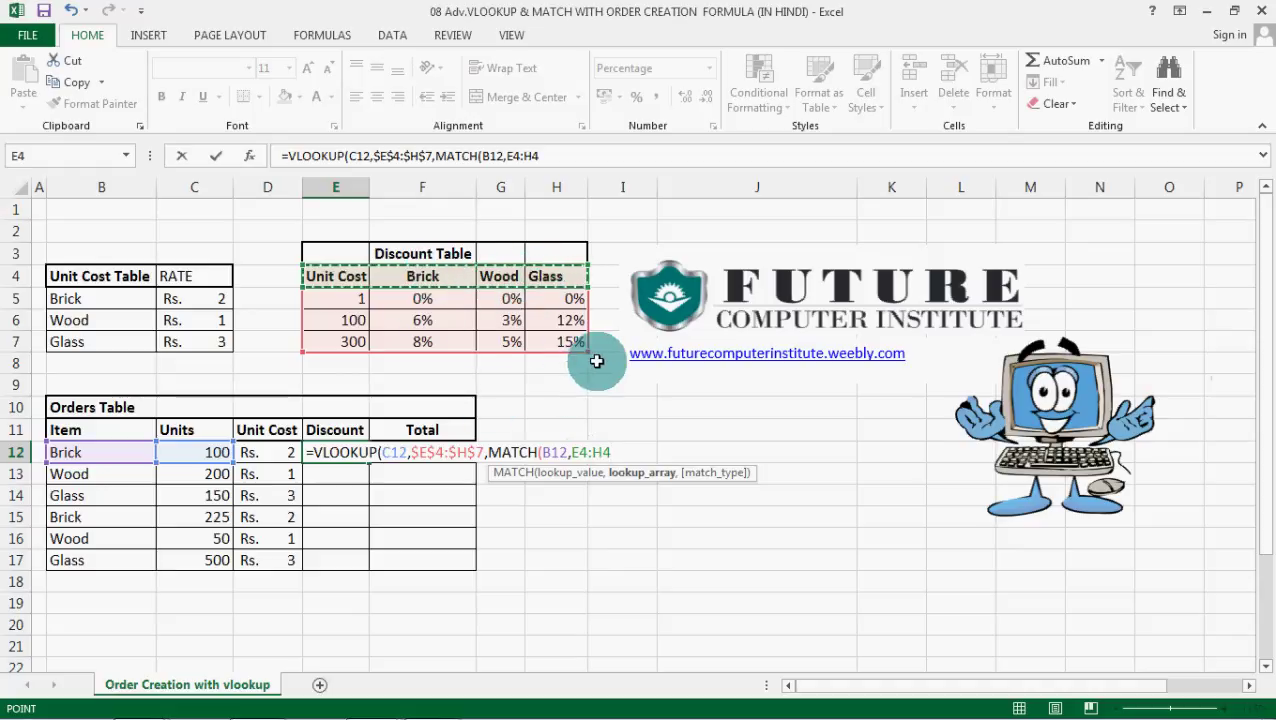
{"action": "key", "text": "F4"}
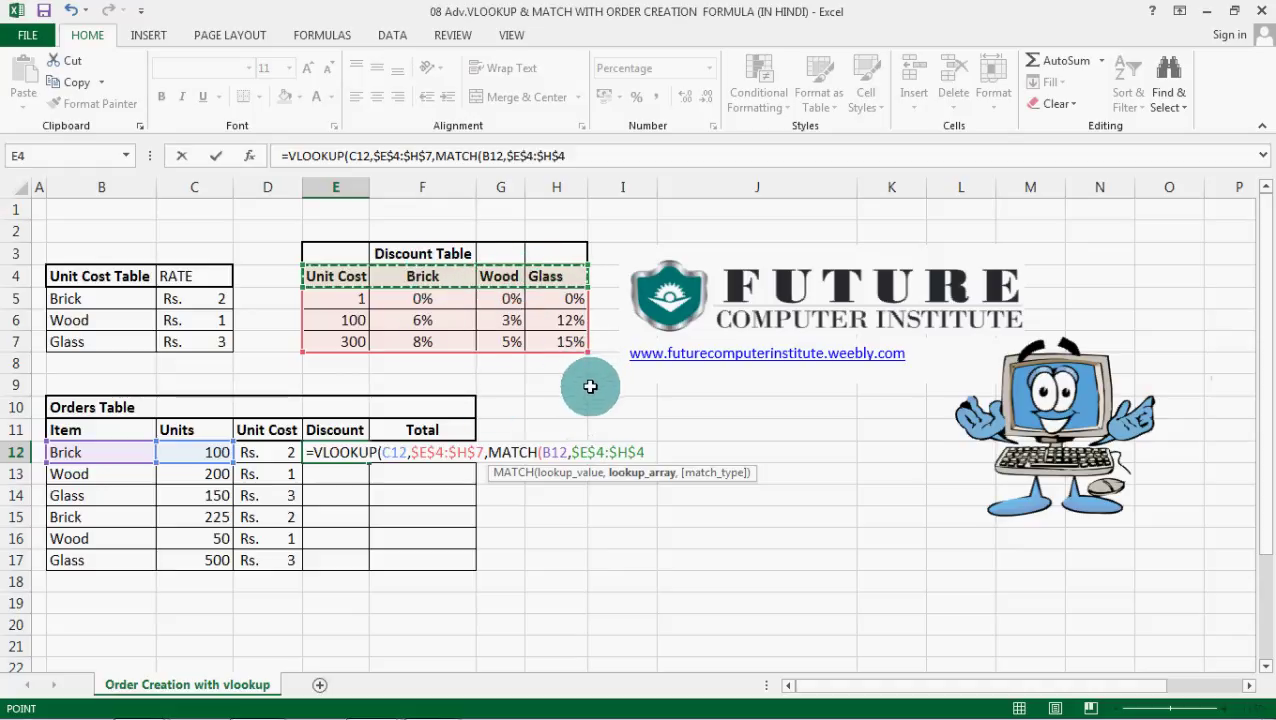
{"action": "type", "text": ",0"}
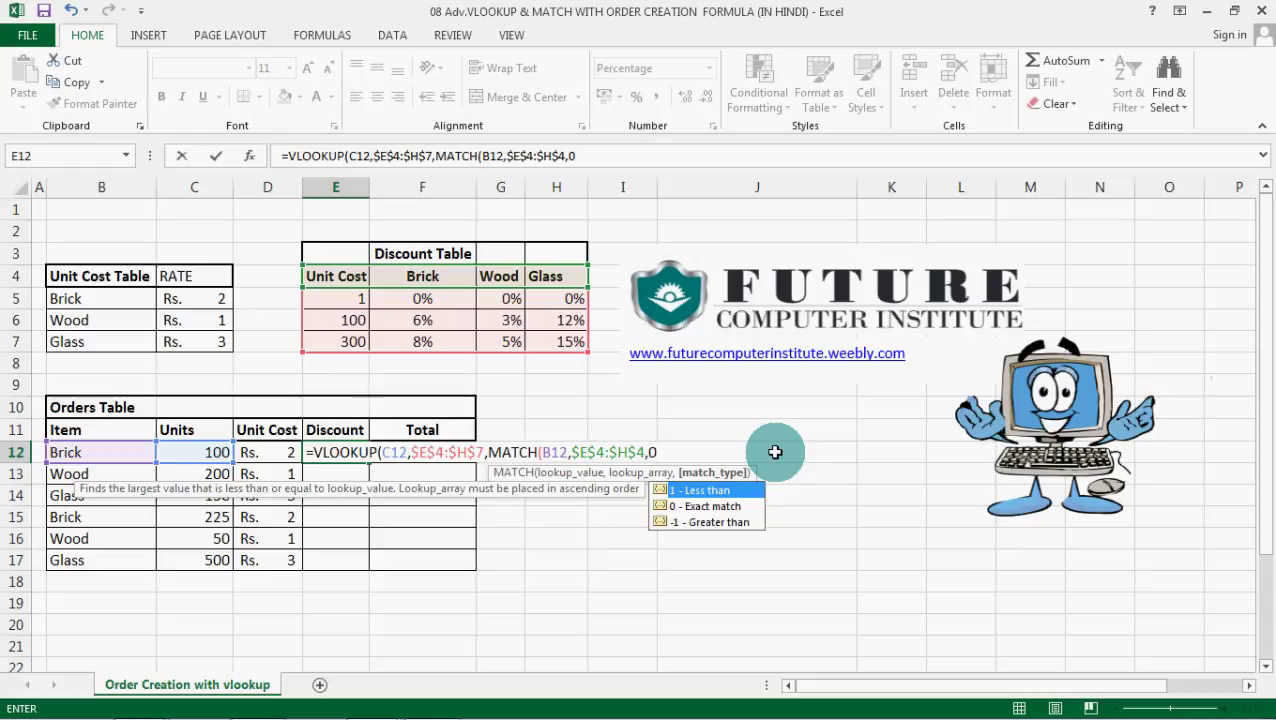
{"action": "type", "text": ")"}
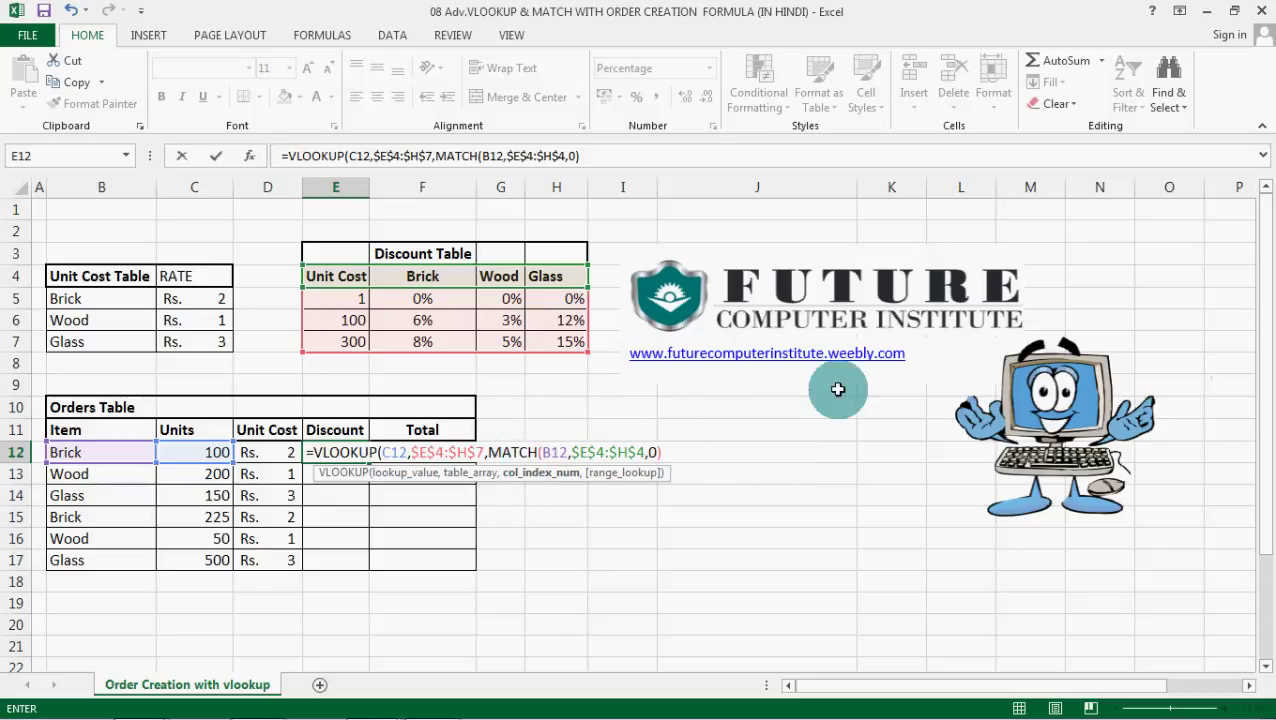
Step: Finish E12's VLOOKUP with range lookup TRUE for an approximate match and enter the formula
{"action": "type", "text": ",TRUE"}
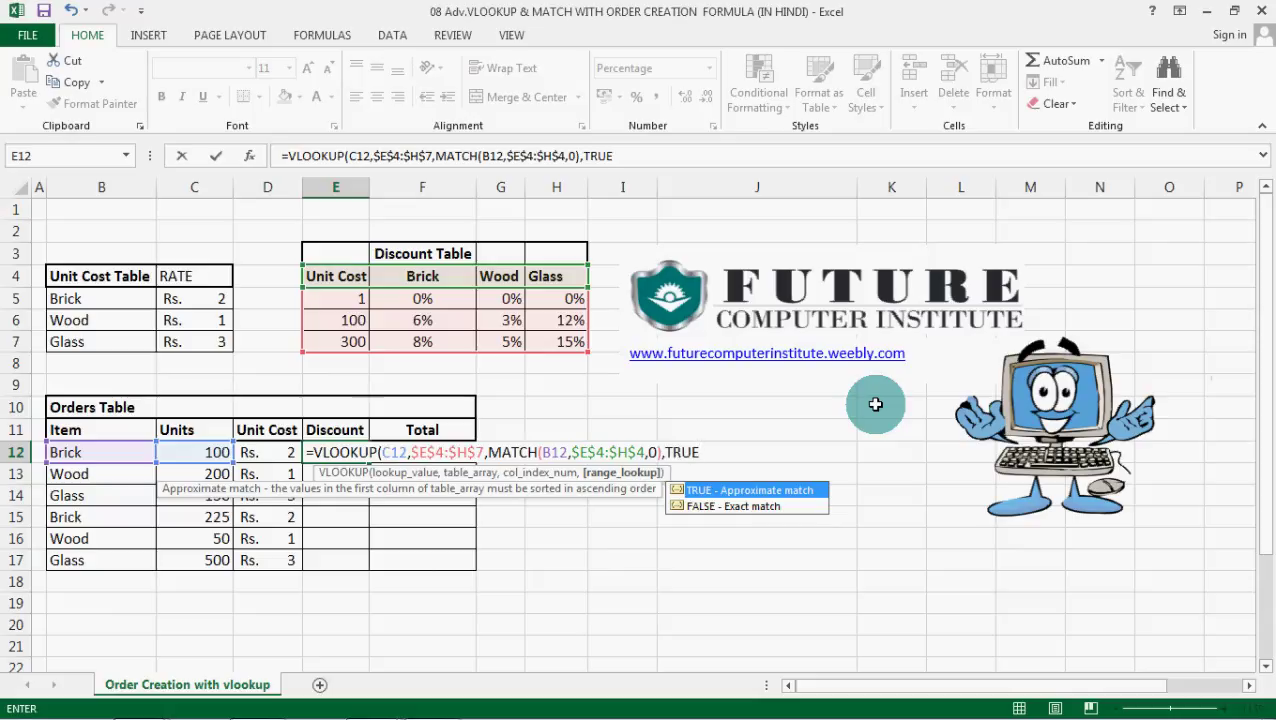
{"action": "type", "text": ")"}
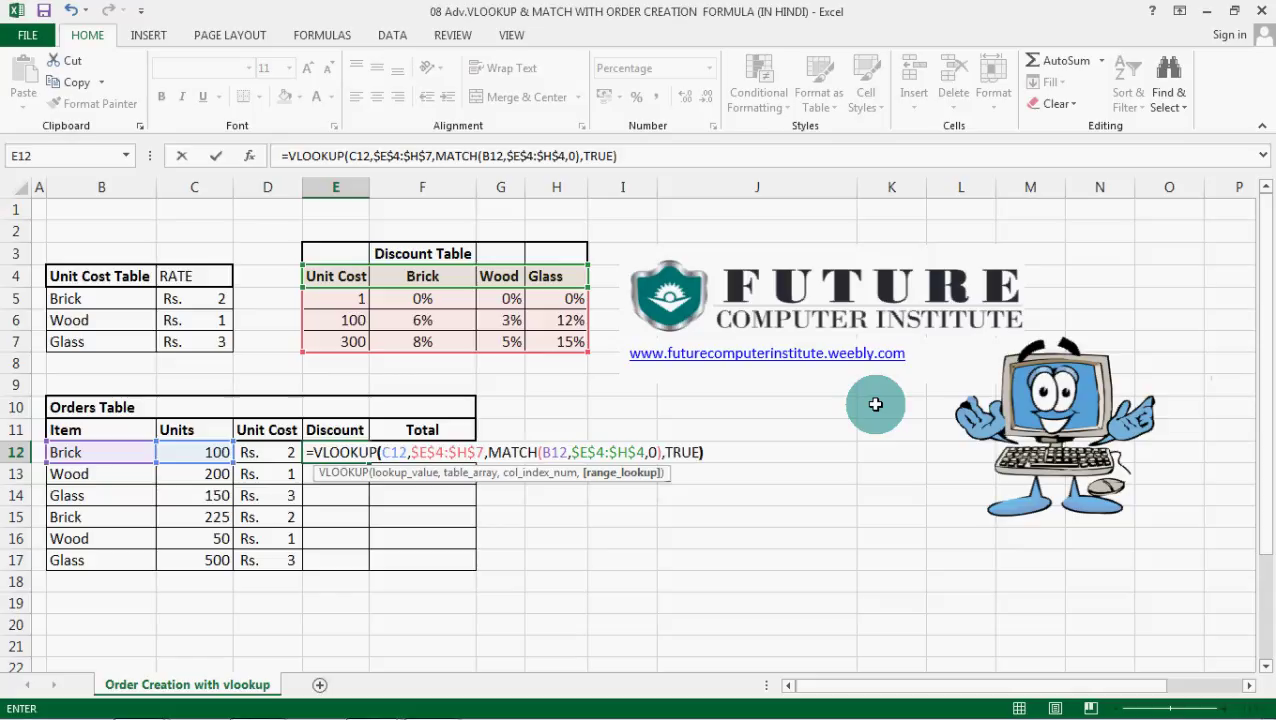
{"action": "key", "text": "Return"}
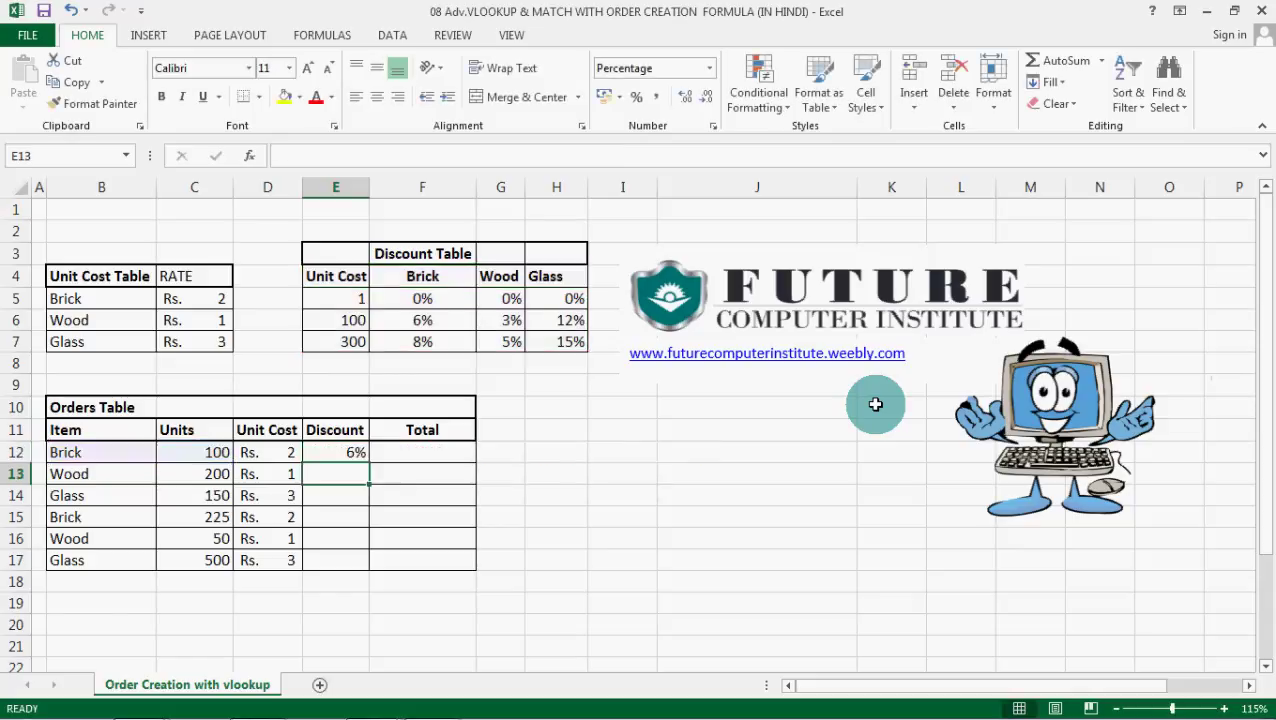
Step: Fill the discount formula from E12 down to E17 in the Orders Table
{"action": "key", "text": "Up"}
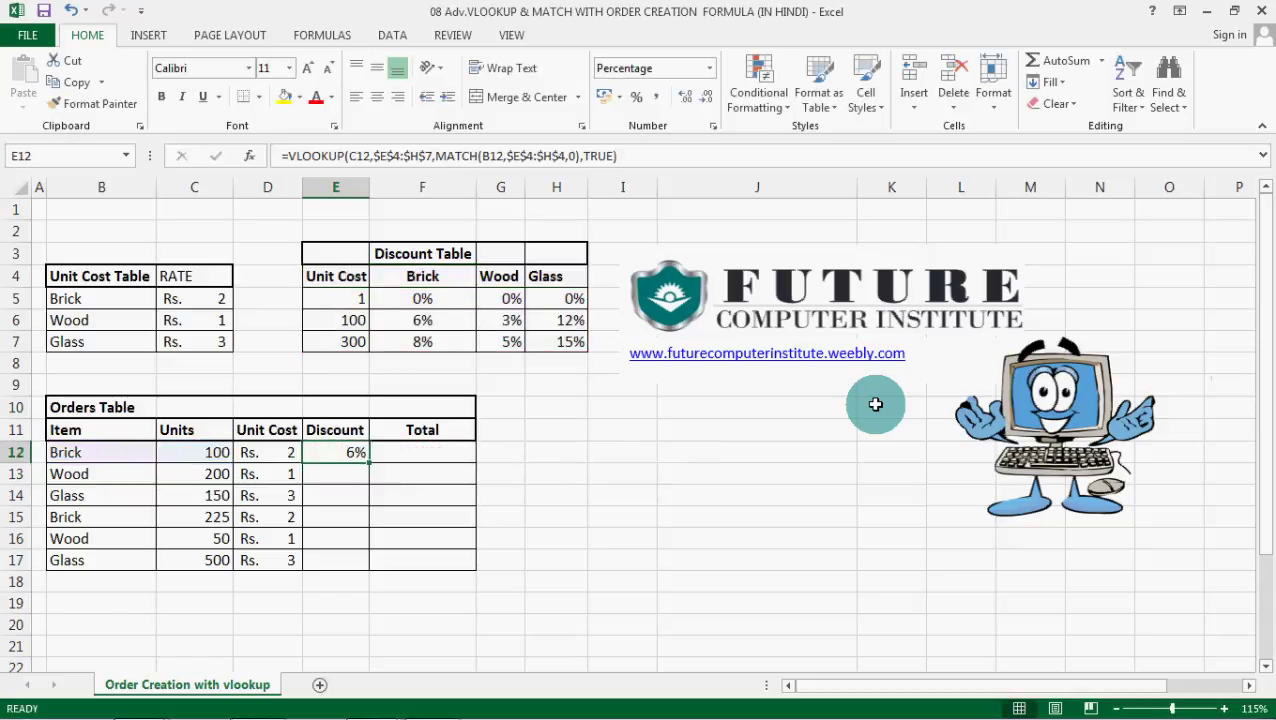
{"action": "key", "text": "shift+Down"}
{"action": "key", "text": "shift+Down"}
{"action": "key", "text": "shift+Down"}
{"action": "key", "text": "shift+Down"}
{"action": "key", "text": "shift+Down"}
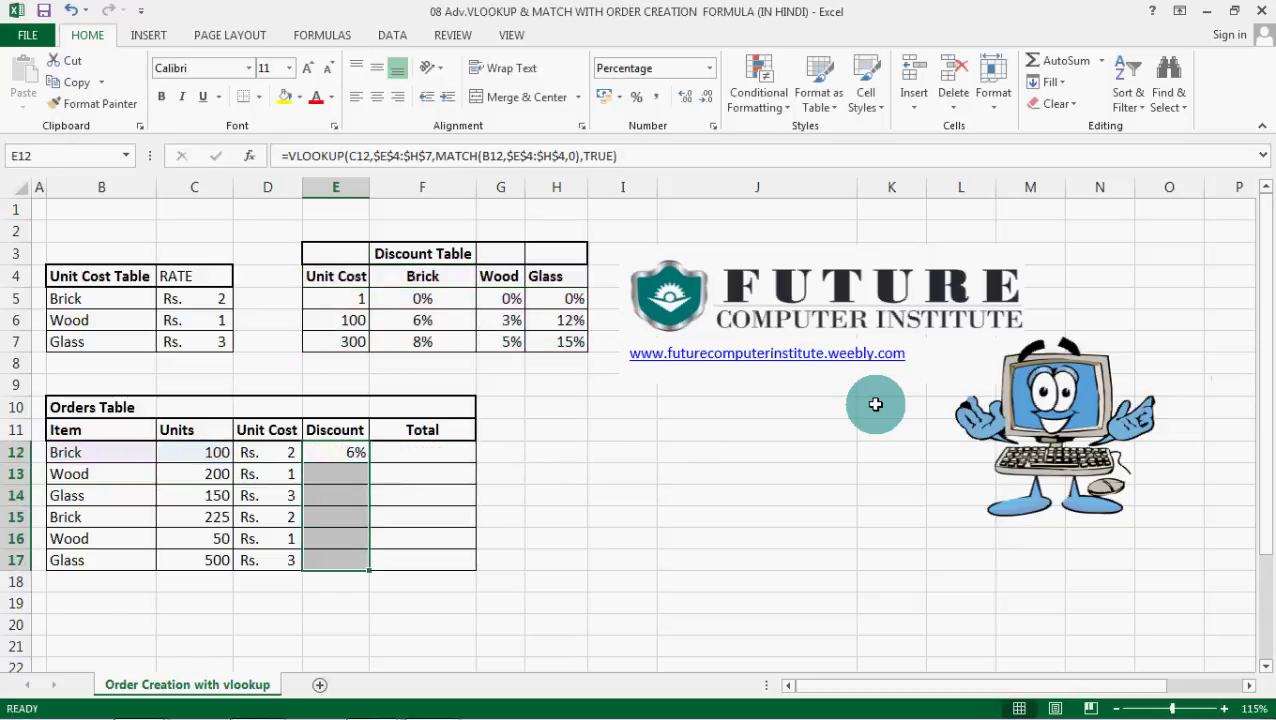
{"action": "key", "text": "ctrl+d"}
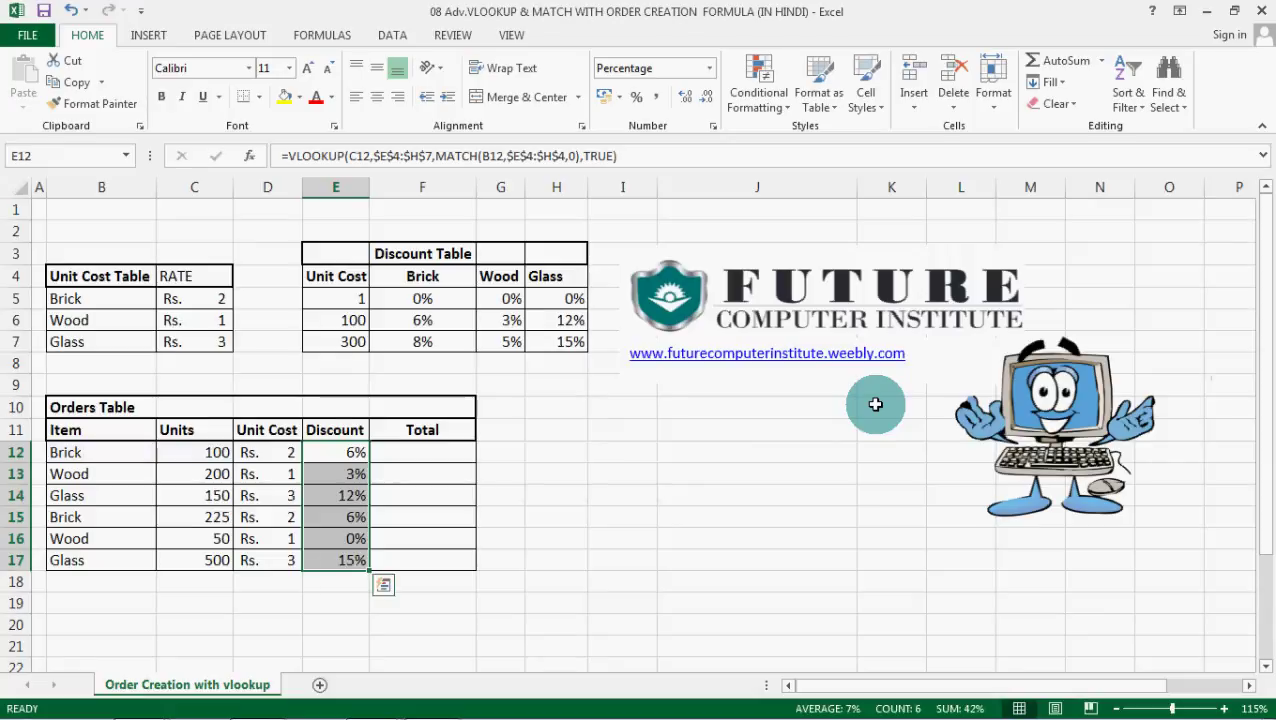
Step: Compare the Wood order's units and discount in row 13 with the Wood column and quantity rows of the Discount Table
{"action": "left_click", "coordinate": [400, 481]}
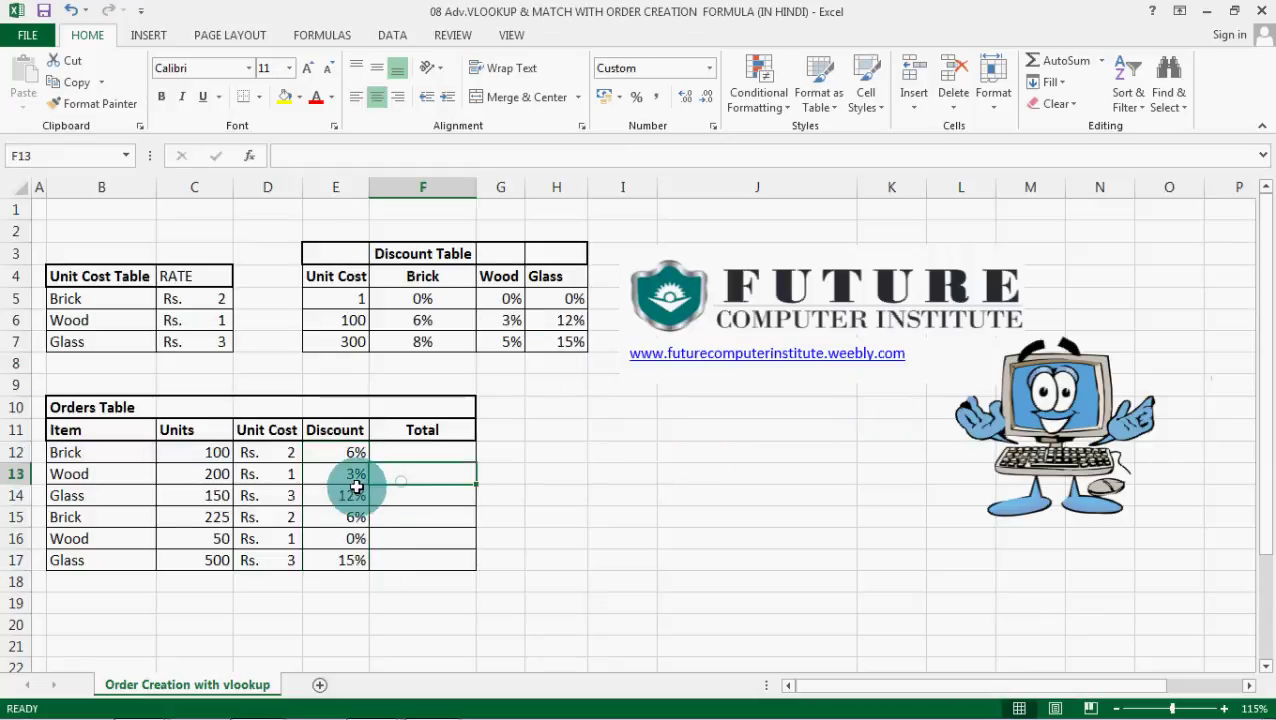
{"action": "left_click", "coordinate": [352, 476]}
{"action": "left_click_drag", "start_coordinate": [75, 476], "coordinate": [248, 484]}
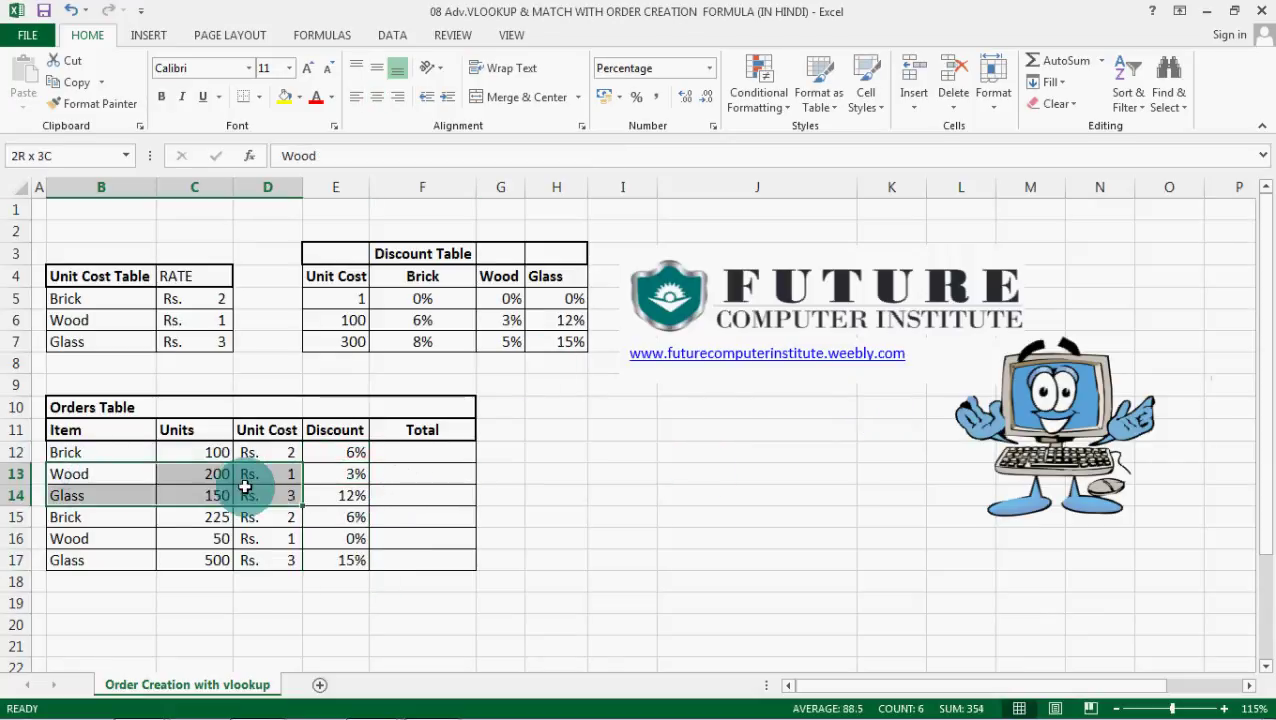
{"action": "left_click_drag", "start_coordinate": [151, 464], "coordinate": [218, 476]}
{"action": "left_click", "coordinate": [218, 476]}
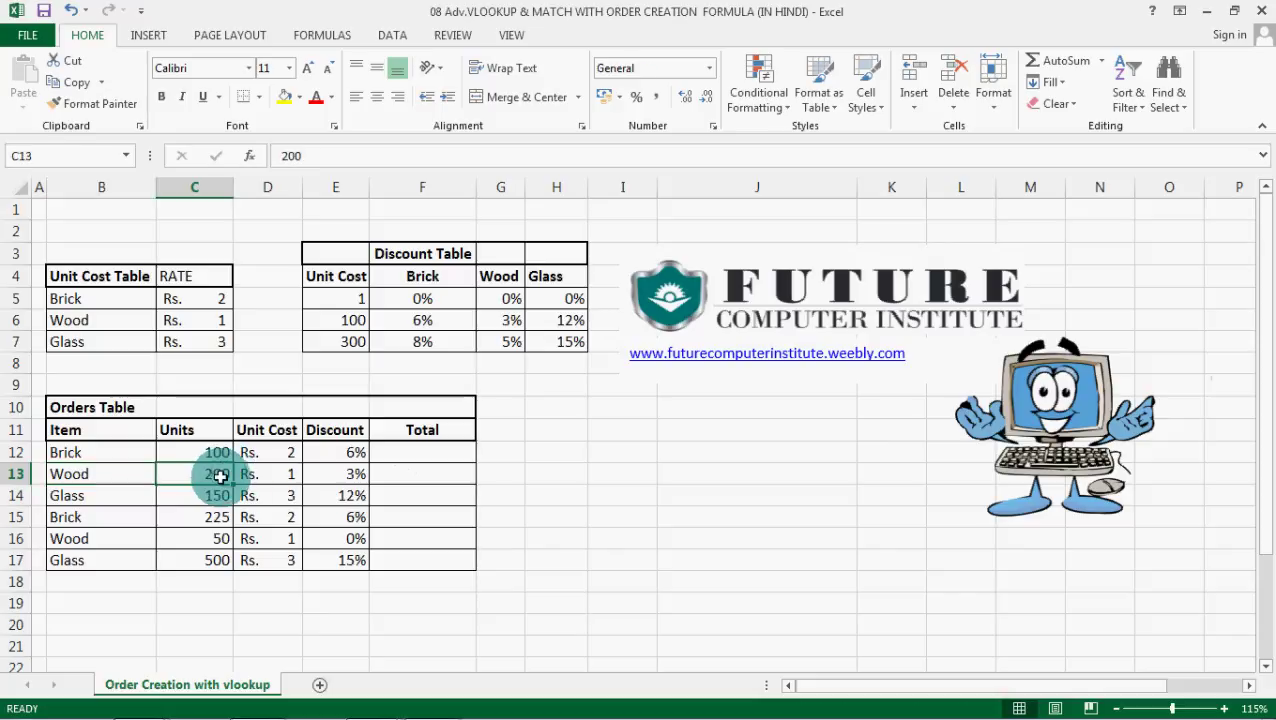
{"action": "left_click", "coordinate": [343, 478]}
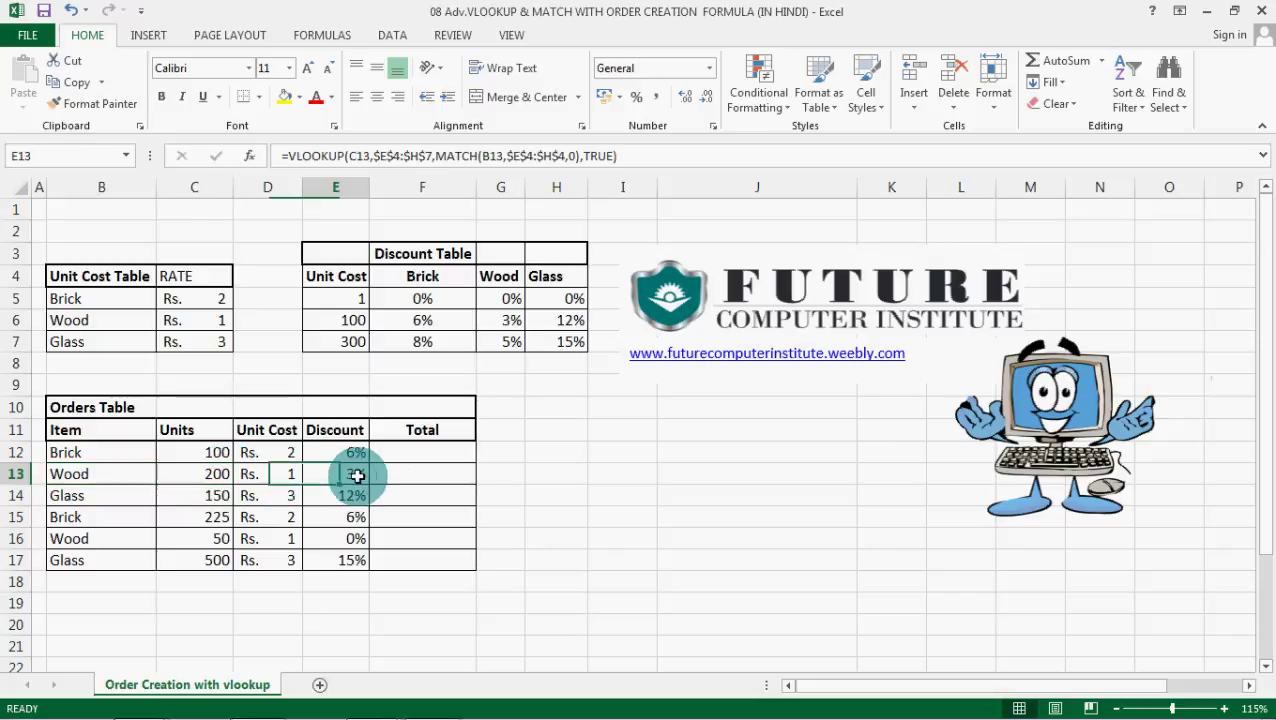
{"action": "left_click_drag", "start_coordinate": [507, 277], "coordinate": [515, 340]}
{"action": "left_click_drag", "start_coordinate": [358, 337], "coordinate": [495, 342]}
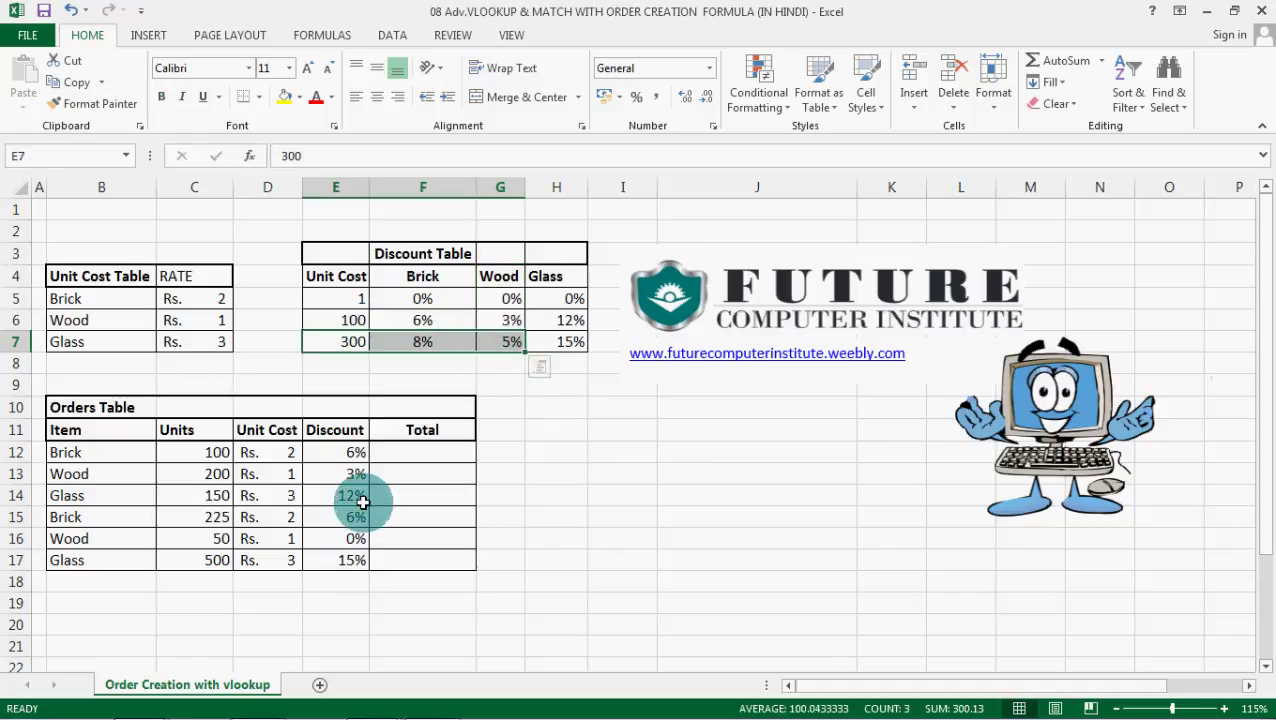
{"action": "left_click", "coordinate": [357, 473]}
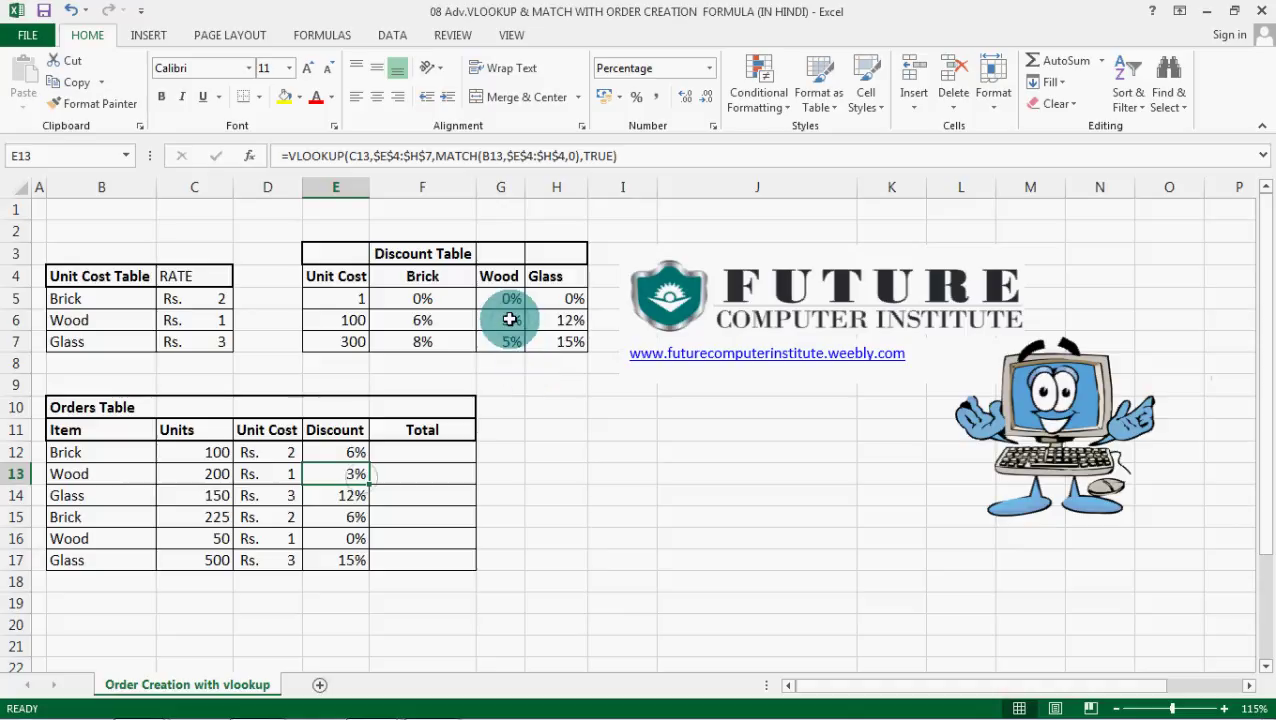
{"action": "left_click_drag", "start_coordinate": [510, 320], "coordinate": [513, 336]}
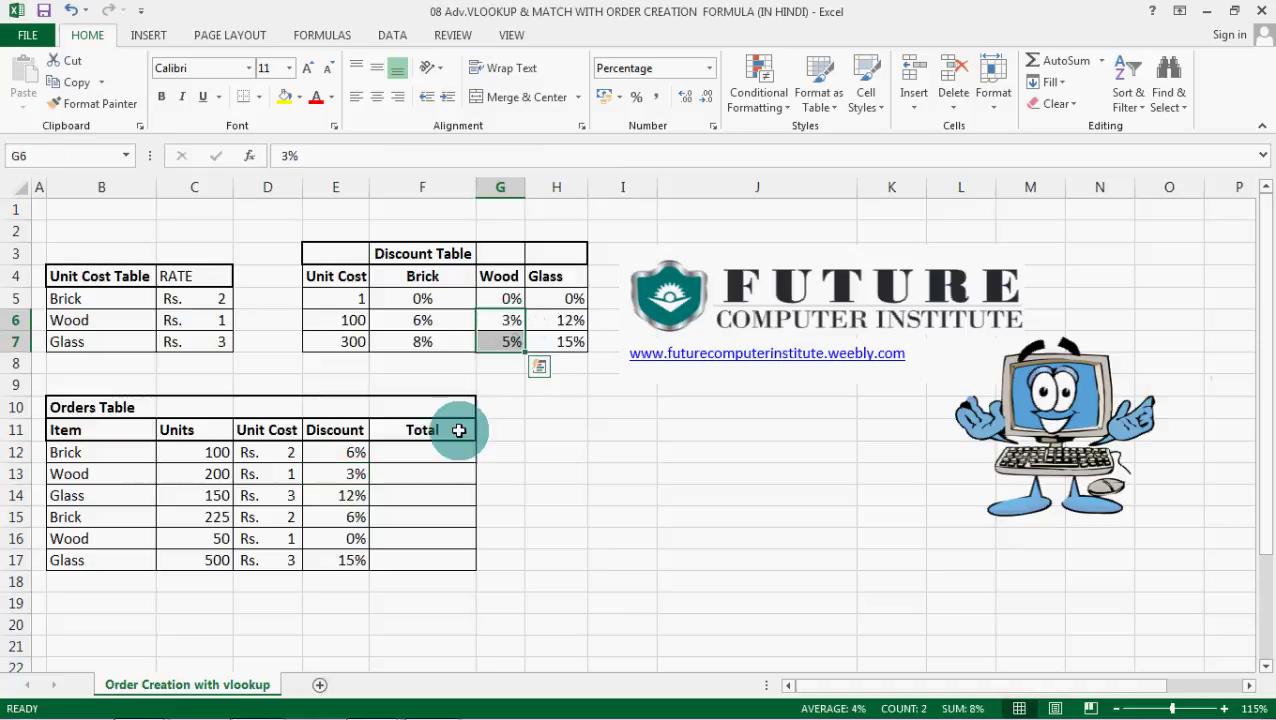
Step: Review the units, unit cost and discount of the first Brick order in row 12
{"action": "left_click", "coordinate": [400, 453]}
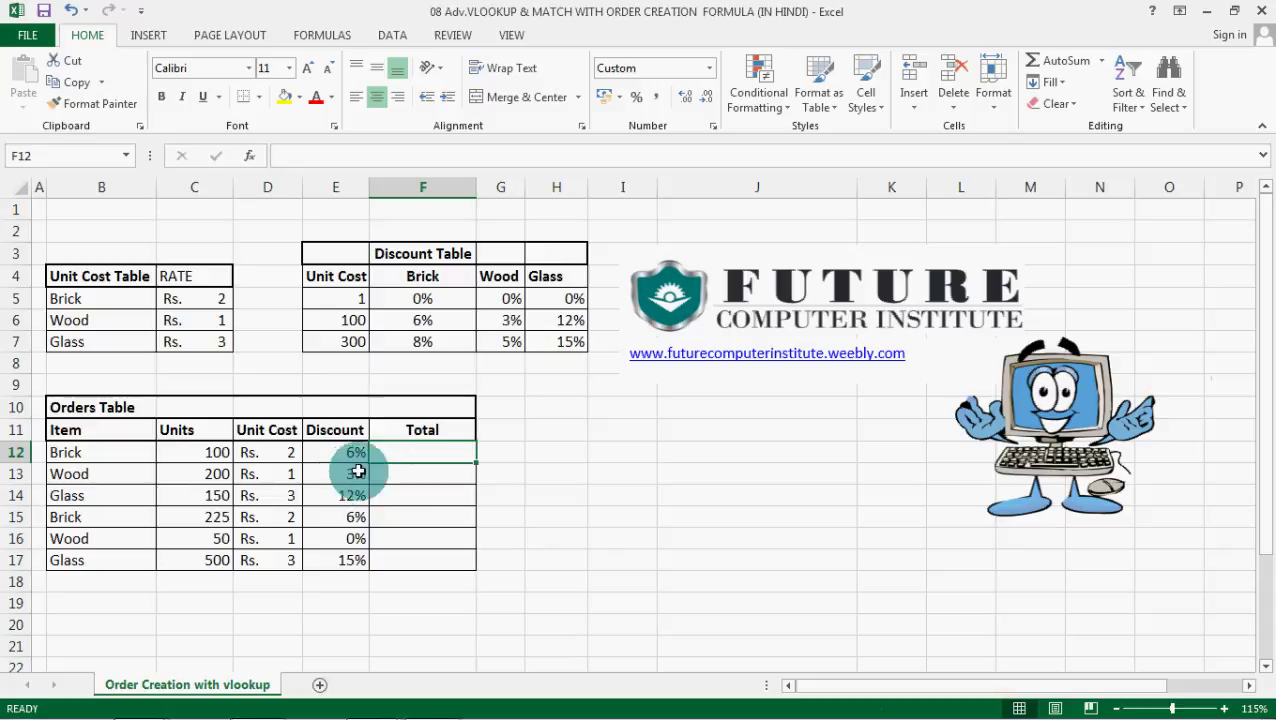
{"action": "left_click", "coordinate": [207, 450]}
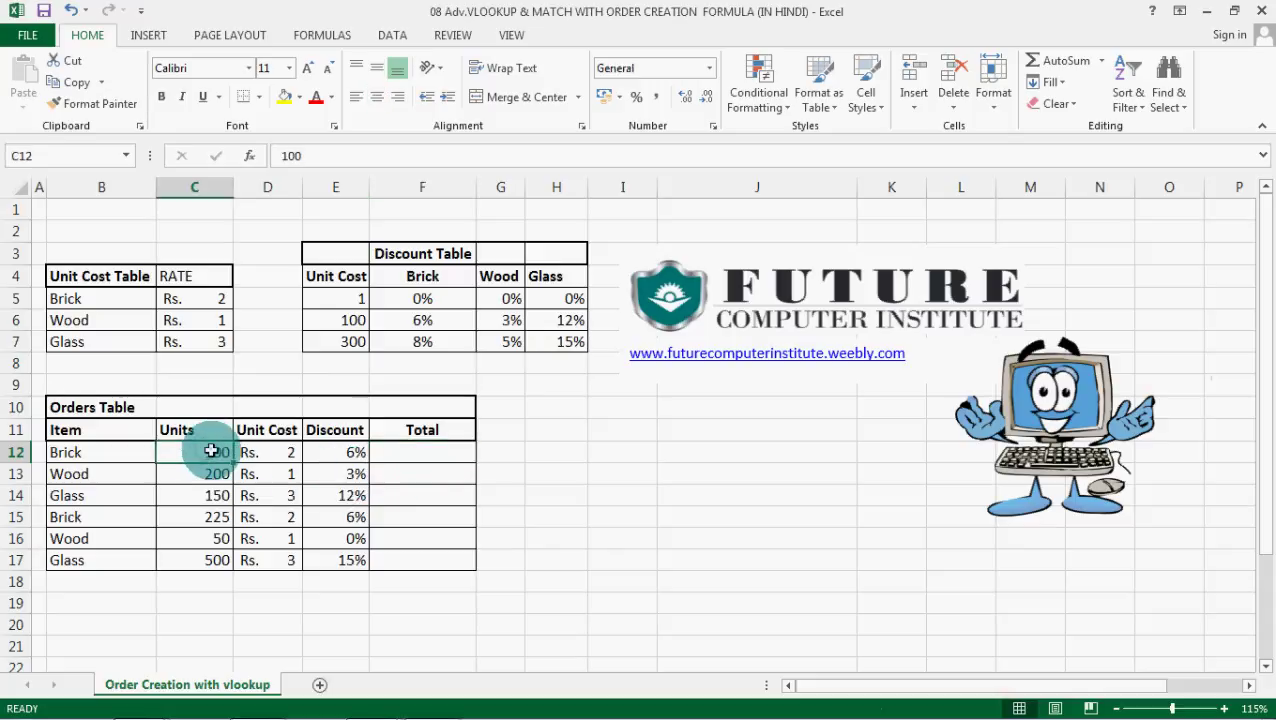
{"action": "left_click", "coordinate": [303, 455]}
{"action": "left_click", "coordinate": [211, 453]}
{"action": "left_click", "coordinate": [267, 453]}
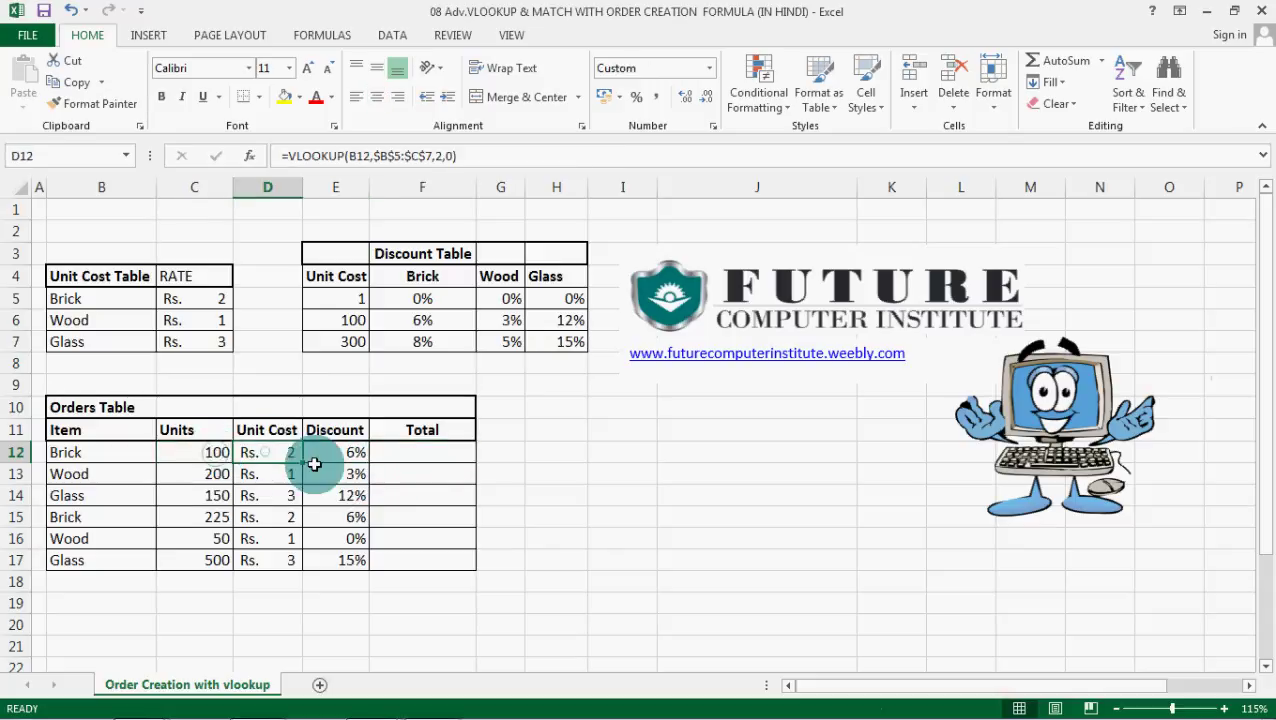
{"action": "left_click", "coordinate": [346, 454]}
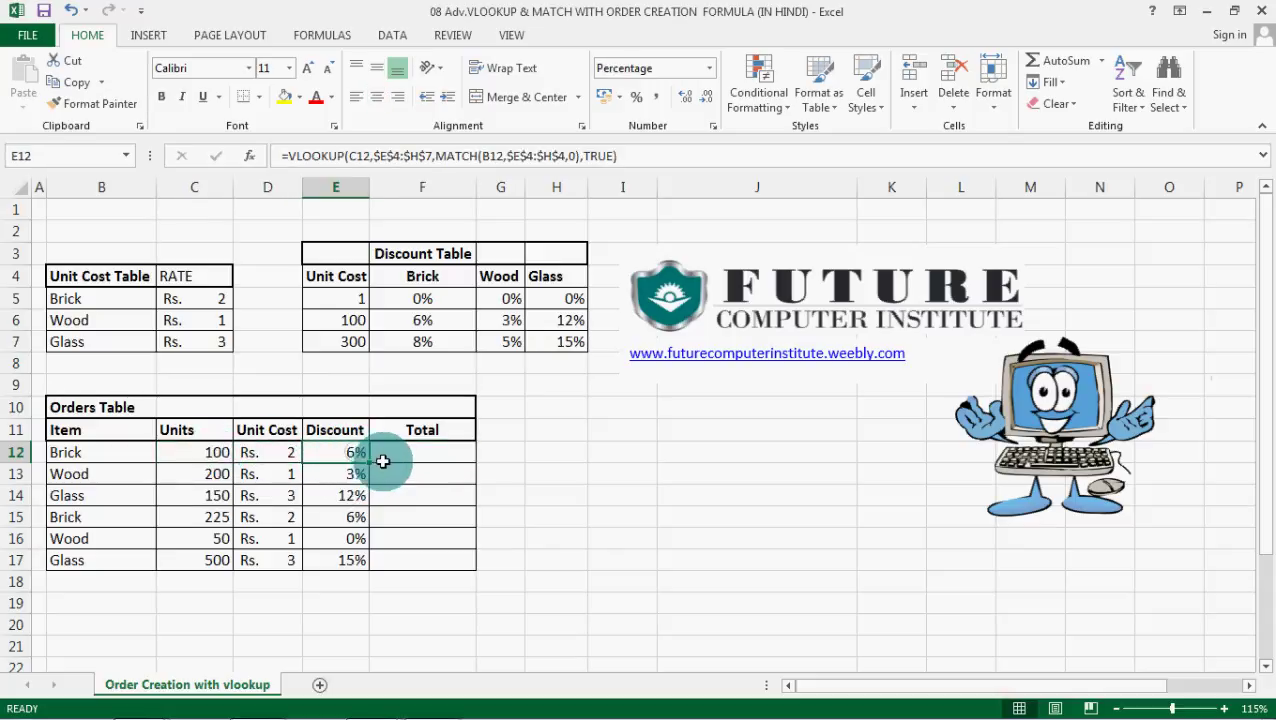
Step: Start the total formula in F12 with =SUM(C12*D12) for units times unit cost, followed by a minus sign
{"action": "left_click", "coordinate": [395, 454]}
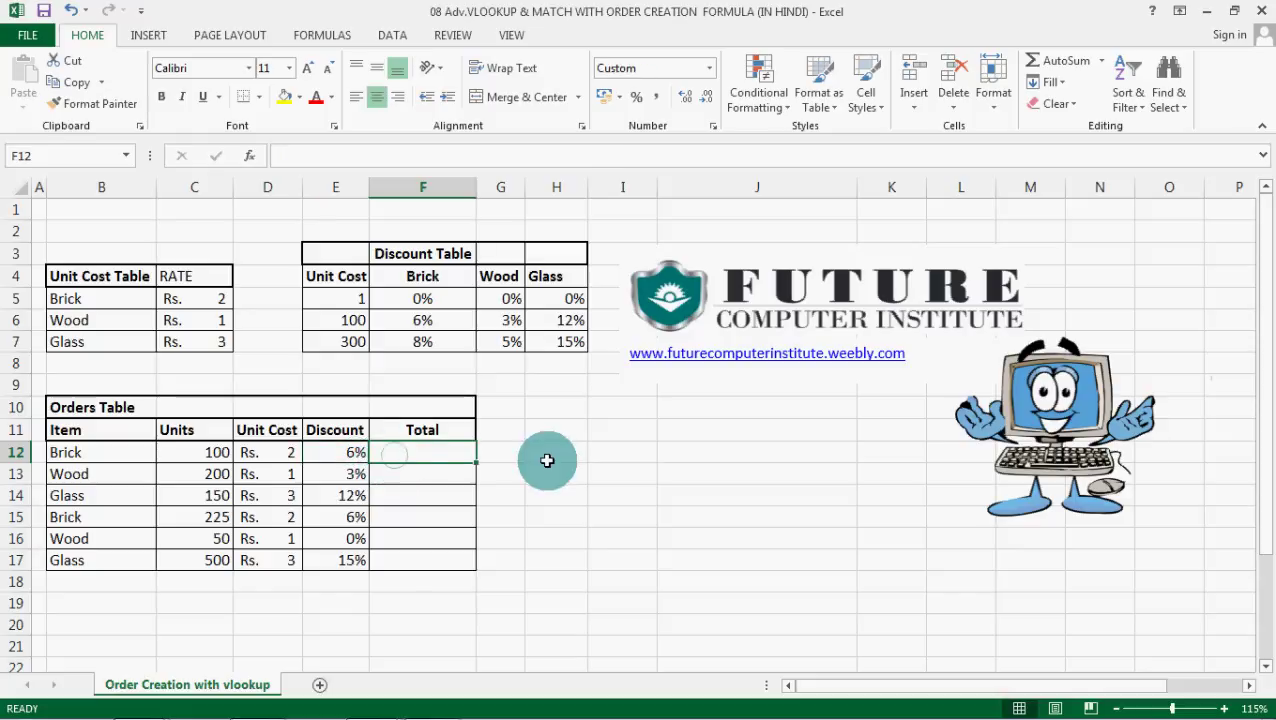
{"action": "type", "text": "="}
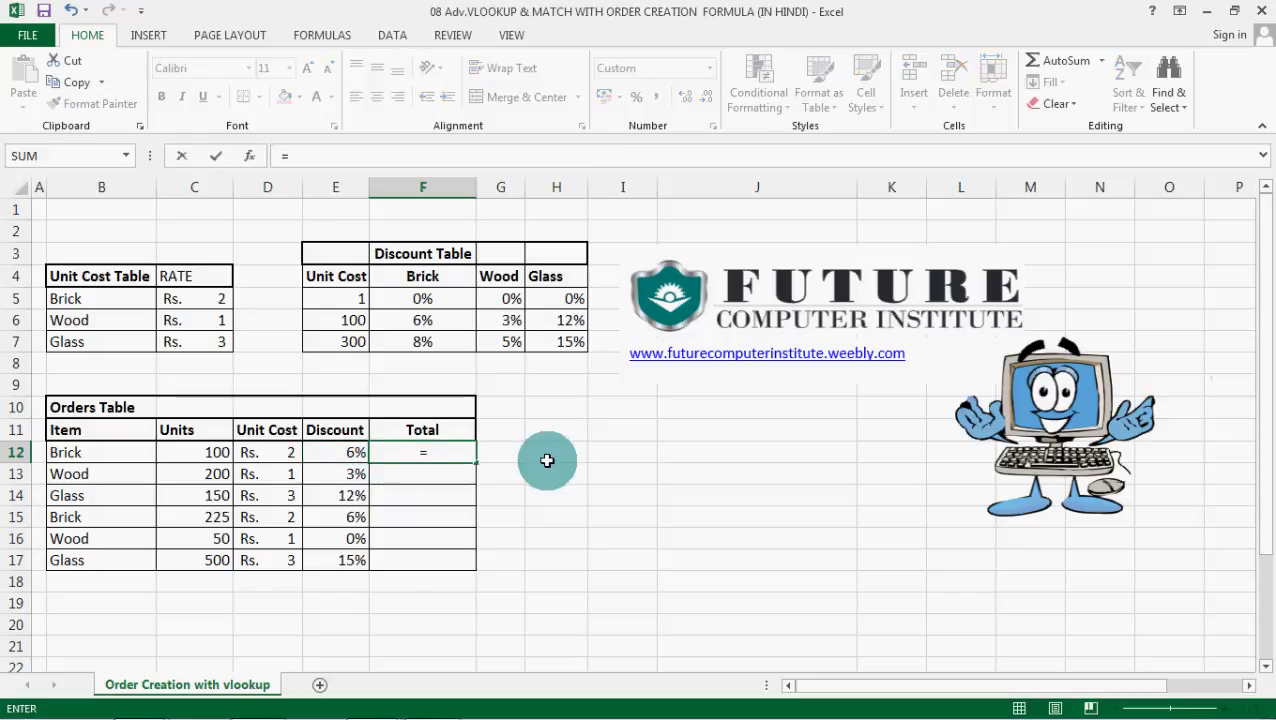
{"action": "type", "text": "SUM("}
{"action": "key", "text": "Left"}
{"action": "key", "text": "Left"}
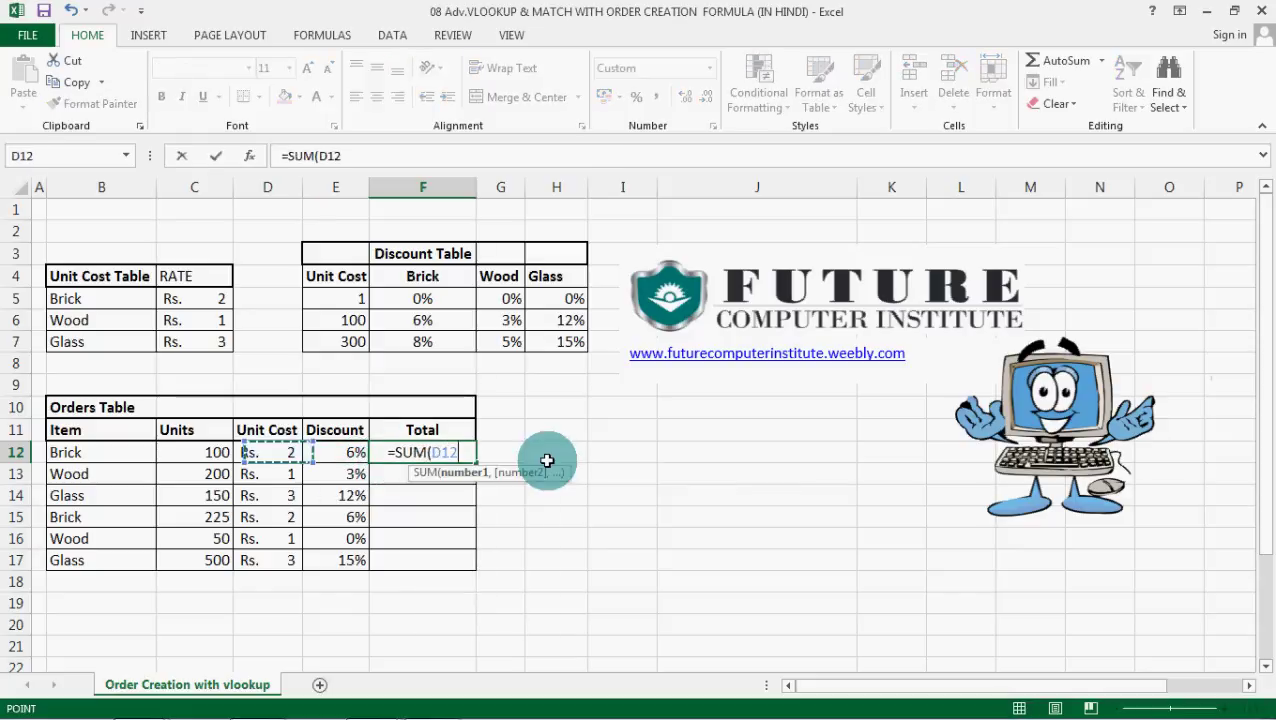
{"action": "key", "text": "Left"}
{"action": "type", "text": "*"}
{"action": "key", "text": "Left"}
{"action": "key", "text": "Left"}
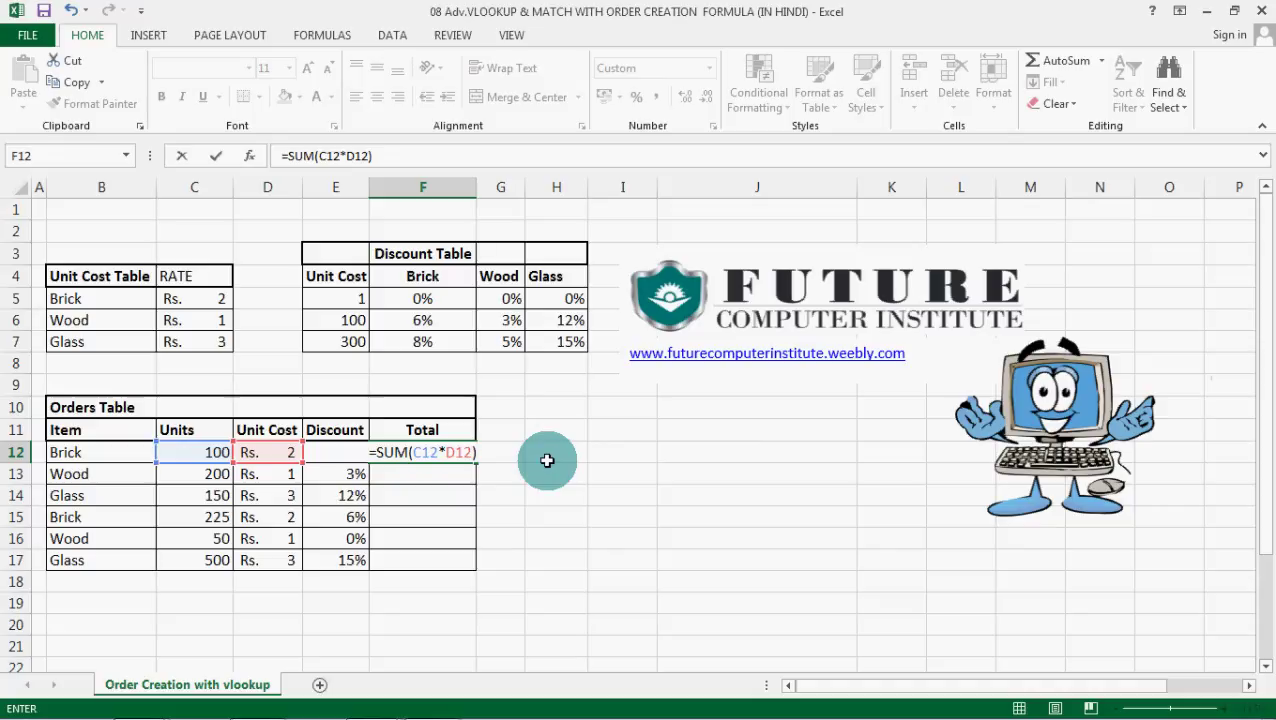
{"action": "type", "text": "-"}
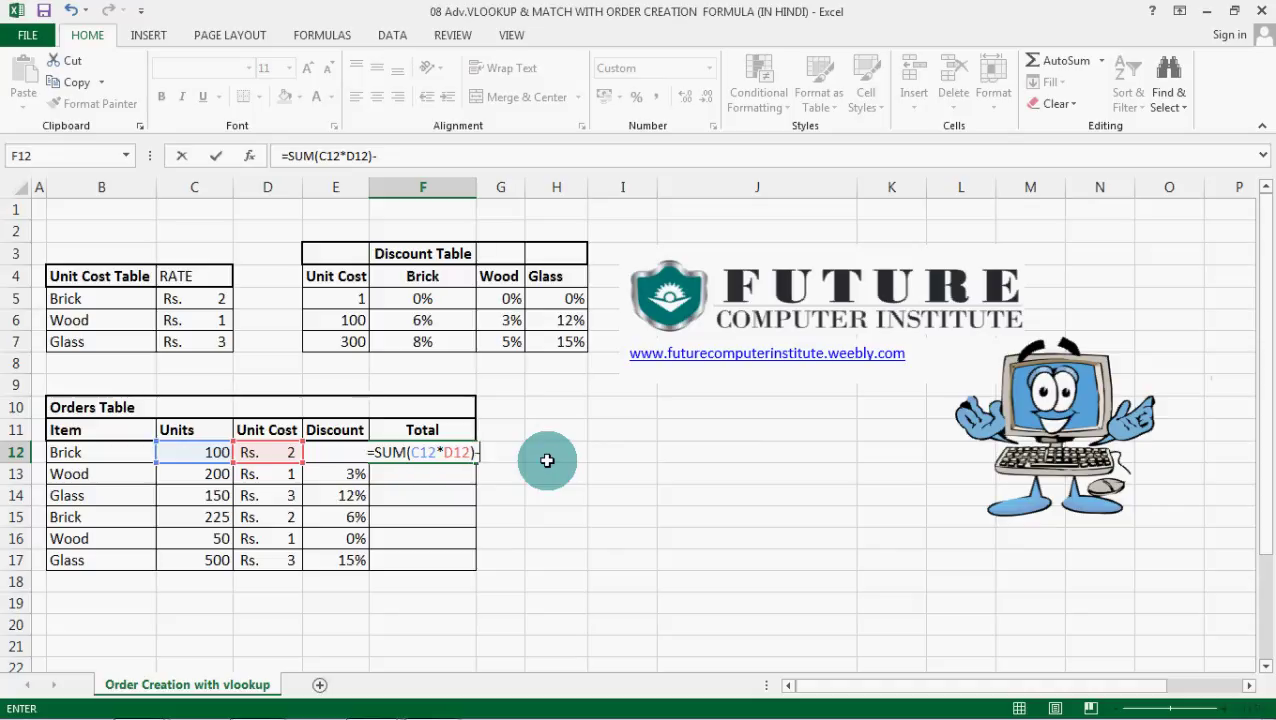
{"action": "key", "text": "Left"}
{"action": "key", "text": "Left"}
{"action": "key", "text": "Left"}
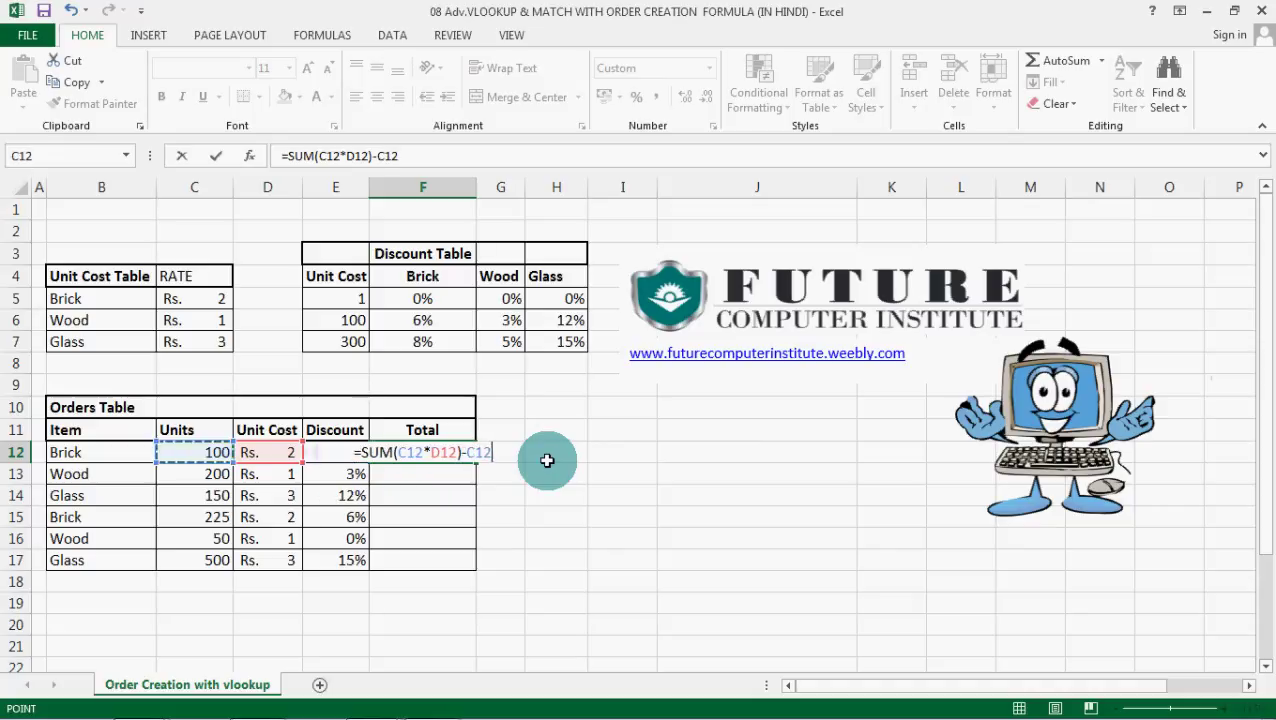
{"action": "key", "text": "BackSpace"}
{"action": "key", "text": "BackSpace"}
{"action": "key", "text": "BackSpace"}
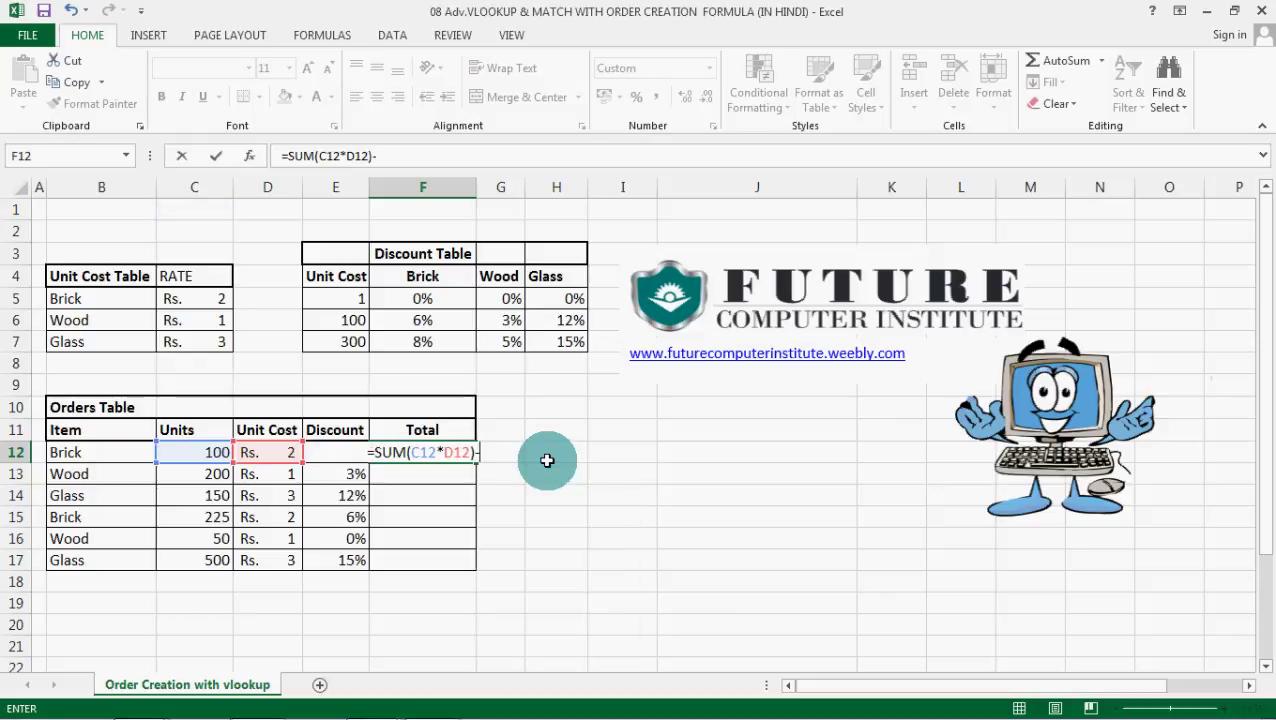
Step: Add a second SUM after the minus sign in F12's formula, multiplying units C12 by unit cost D12
{"action": "type", "text": "SUM("}
{"action": "key", "text": "Left"}
{"action": "key", "text": "Left"}
{"action": "key", "text": "Left"}
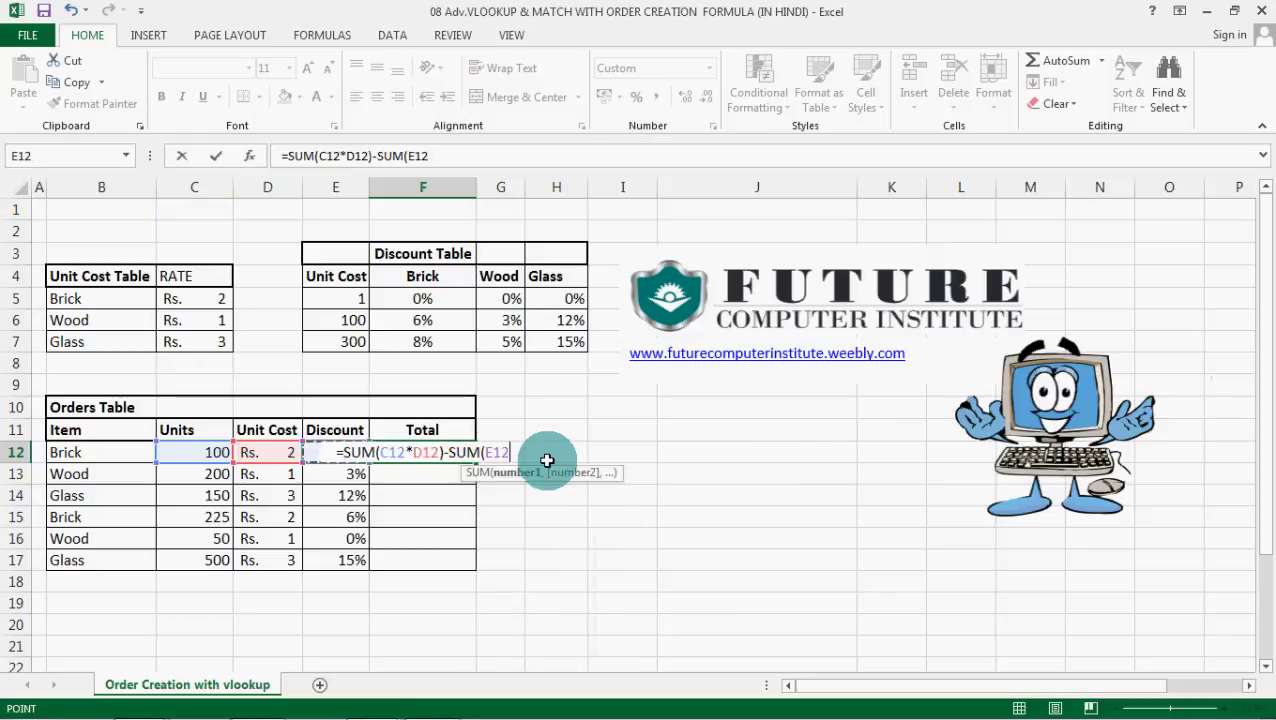
{"action": "type", "text": "*"}
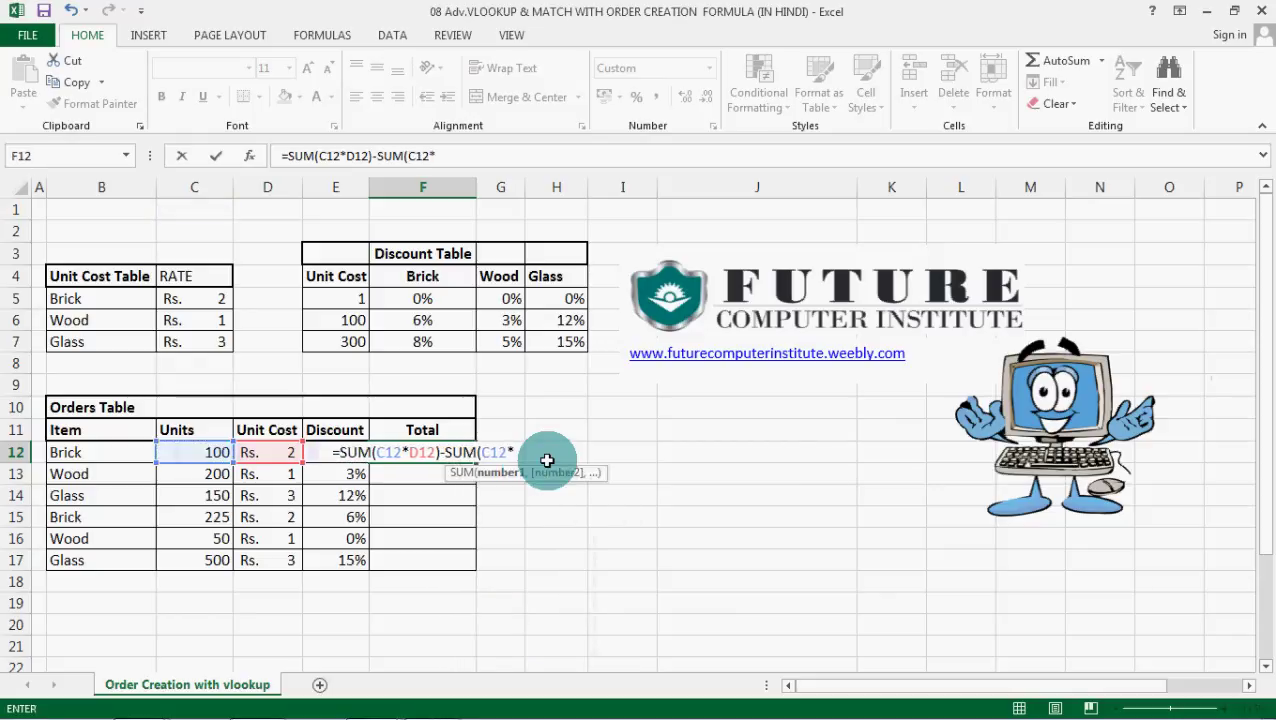
{"action": "key", "text": "Left"}
{"action": "key", "text": "Left"}
{"action": "key", "text": "Left"}
{"action": "key", "text": "Right"}
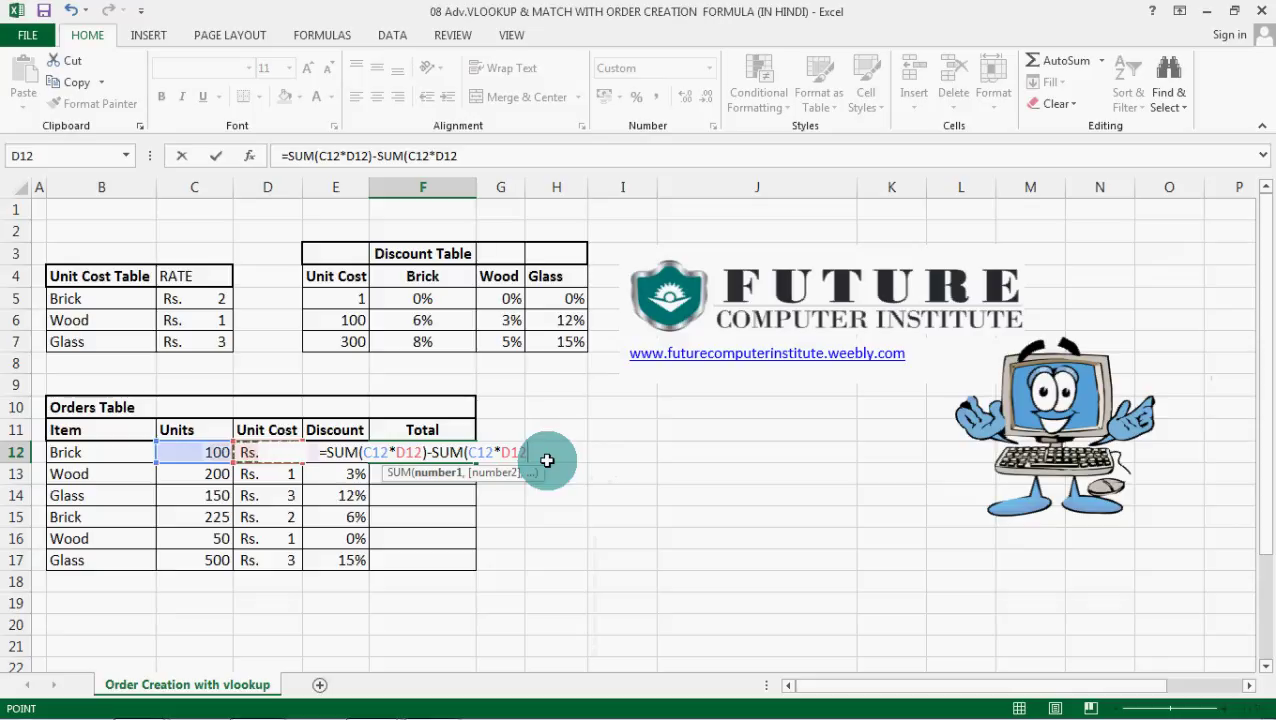
Step: Multiply the second SUM by discount cell E12 and enter the formula =SUM(C12*D12)-SUM(C12*D12*E12) in F12
{"action": "type", "text": "*"}
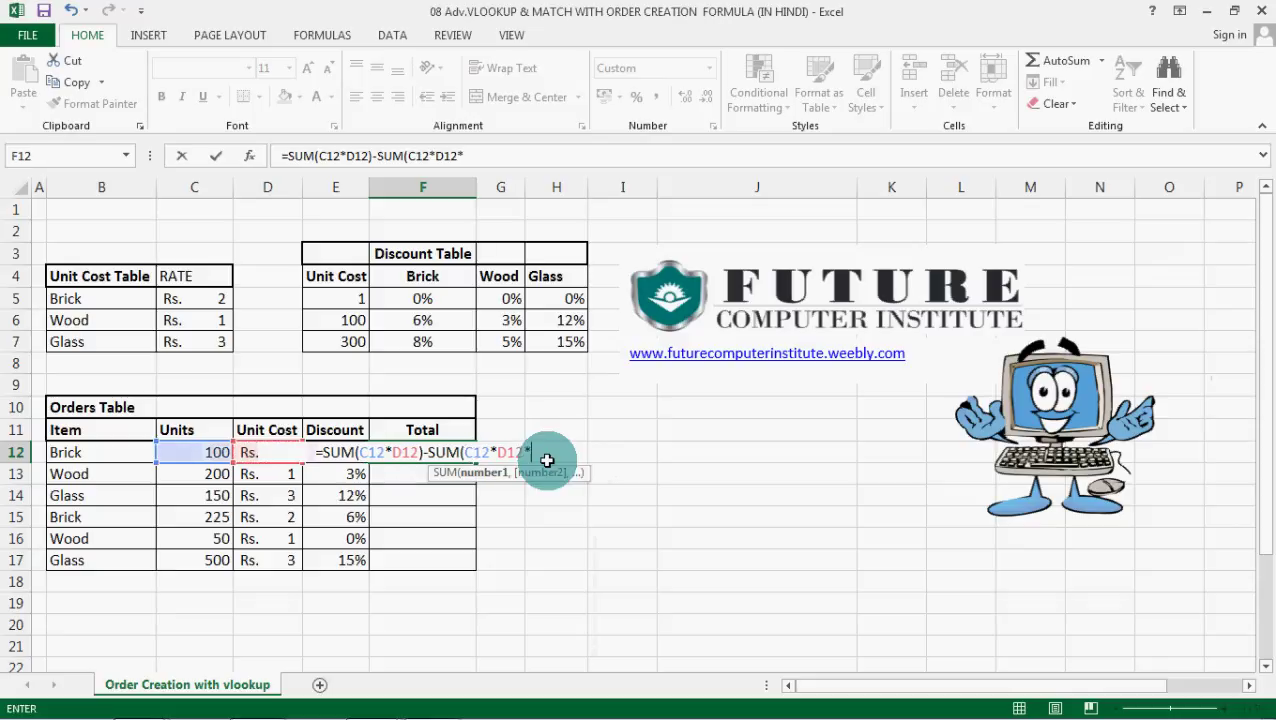
{"action": "key", "text": "Left"}
{"action": "key", "text": "Left"}
{"action": "key", "text": "Right"}
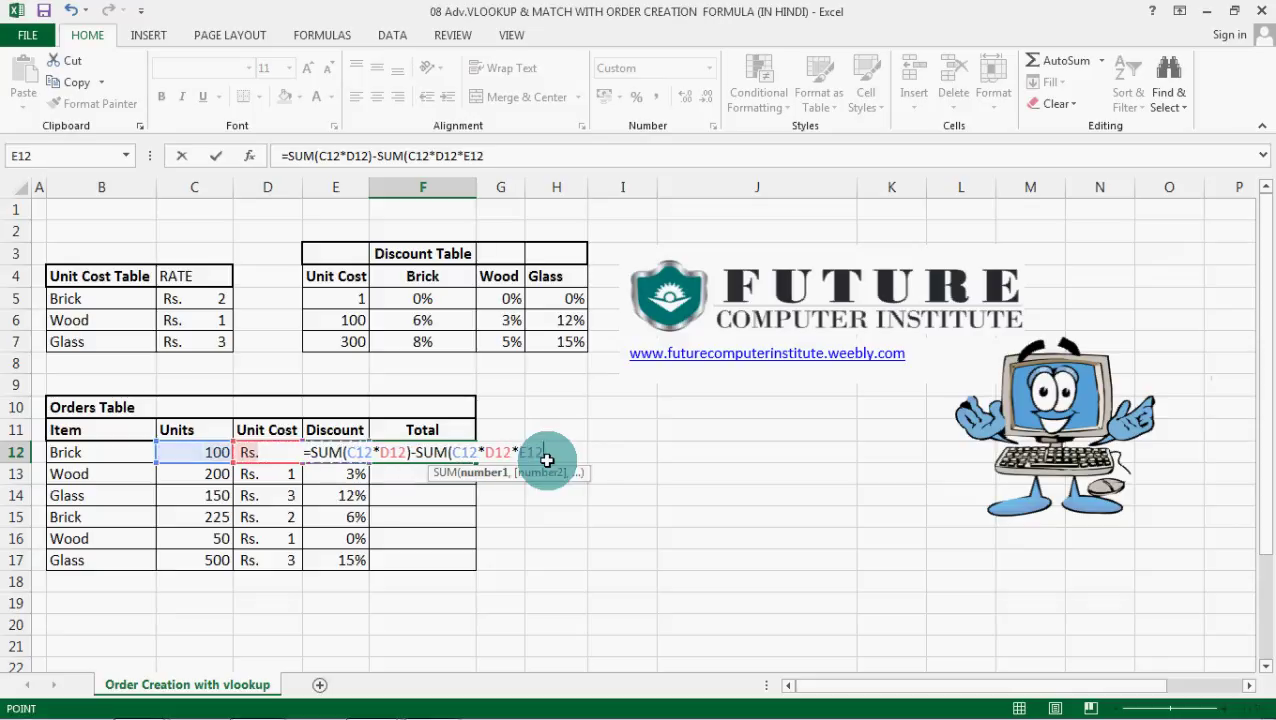
{"action": "key", "text": "Down"}
{"action": "key", "text": "Down"}
{"action": "key", "text": "Up"}
{"action": "key", "text": "Up"}
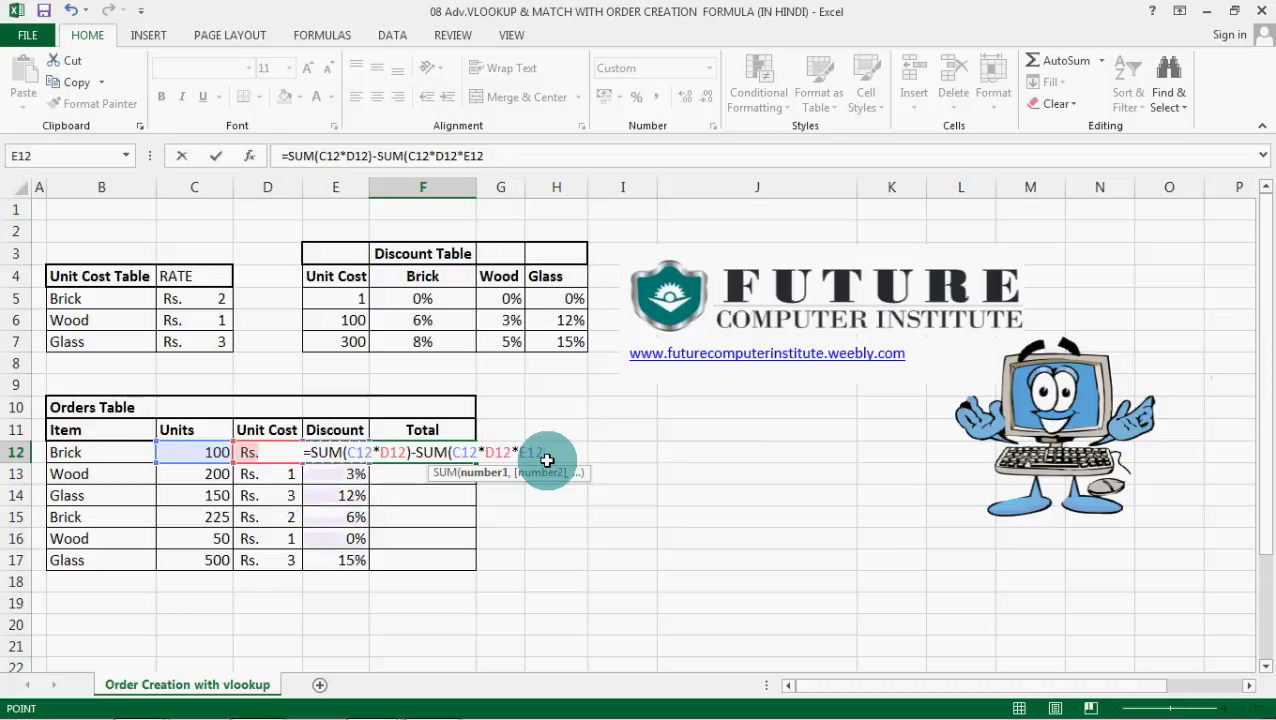
{"action": "type", "text": ")"}
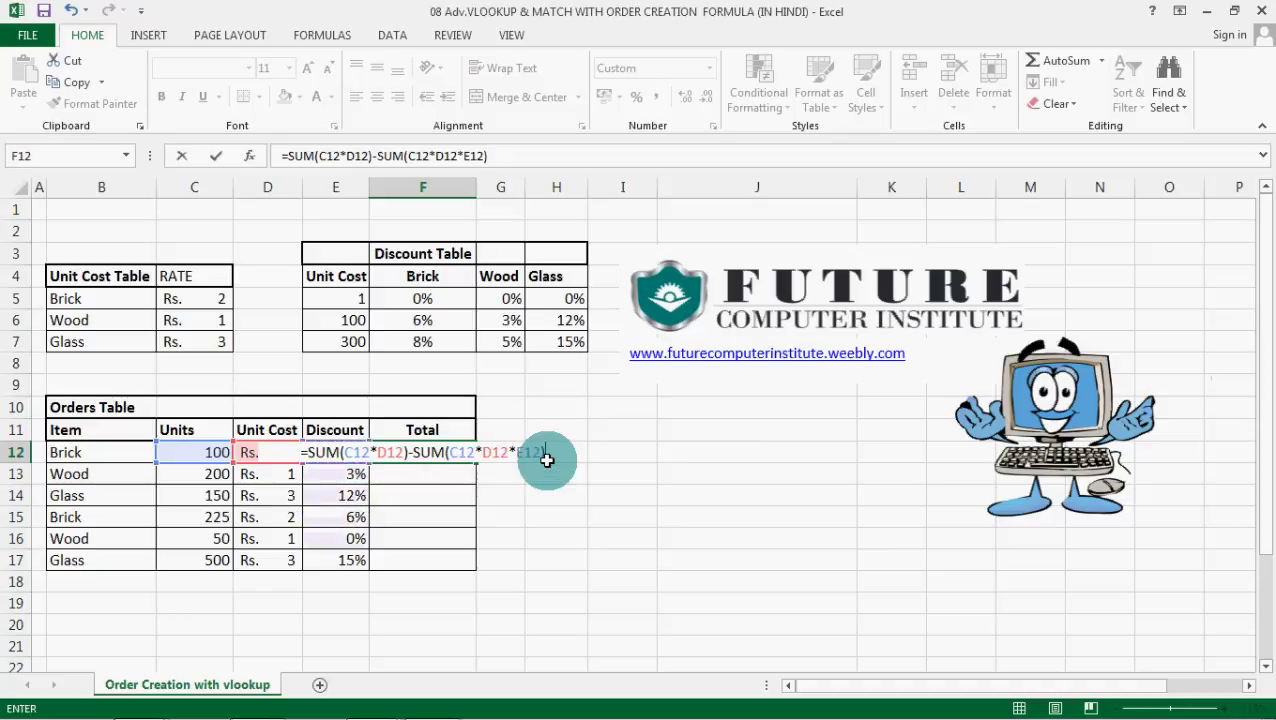
{"action": "key", "text": "Return"}
Step: Fill the total formula from F12 down to F17 in the Orders Table
{"action": "key", "text": "Up"}
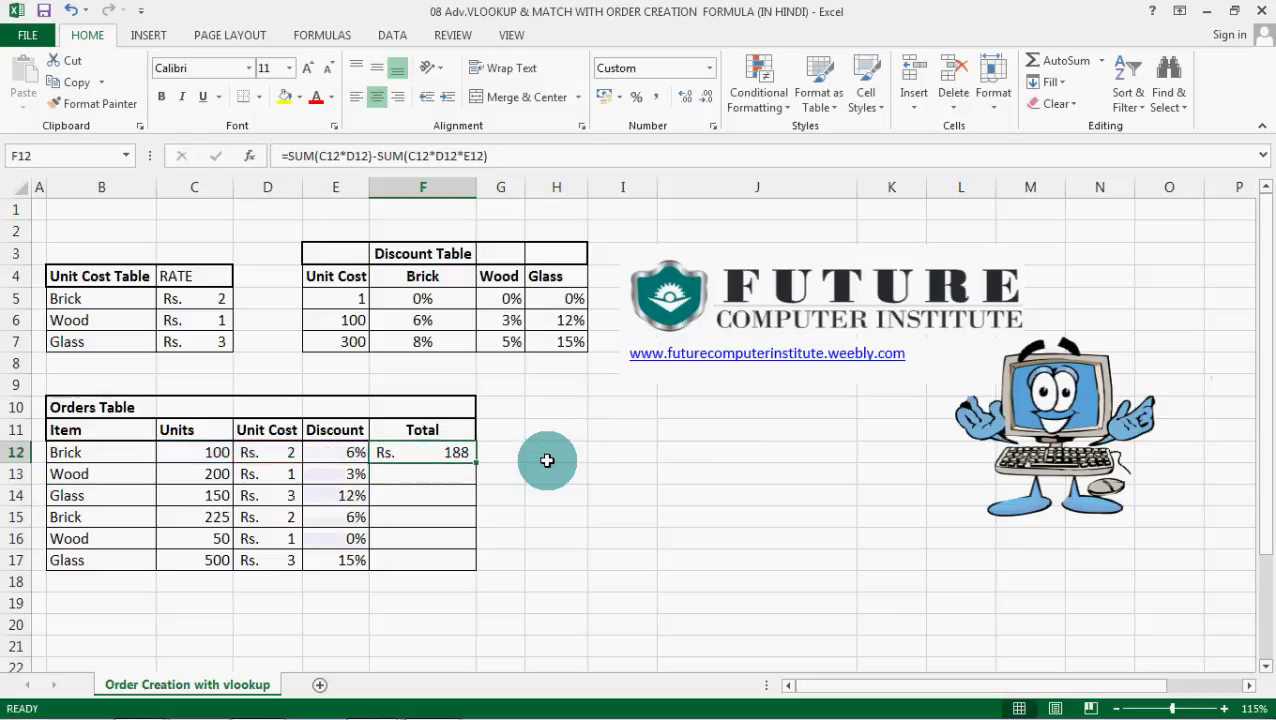
{"action": "key", "text": "shift+Down"}
{"action": "key", "text": "shift+Down"}
{"action": "key", "text": "shift+Down"}
{"action": "key", "text": "shift+Down"}
{"action": "key", "text": "shift+Down"}
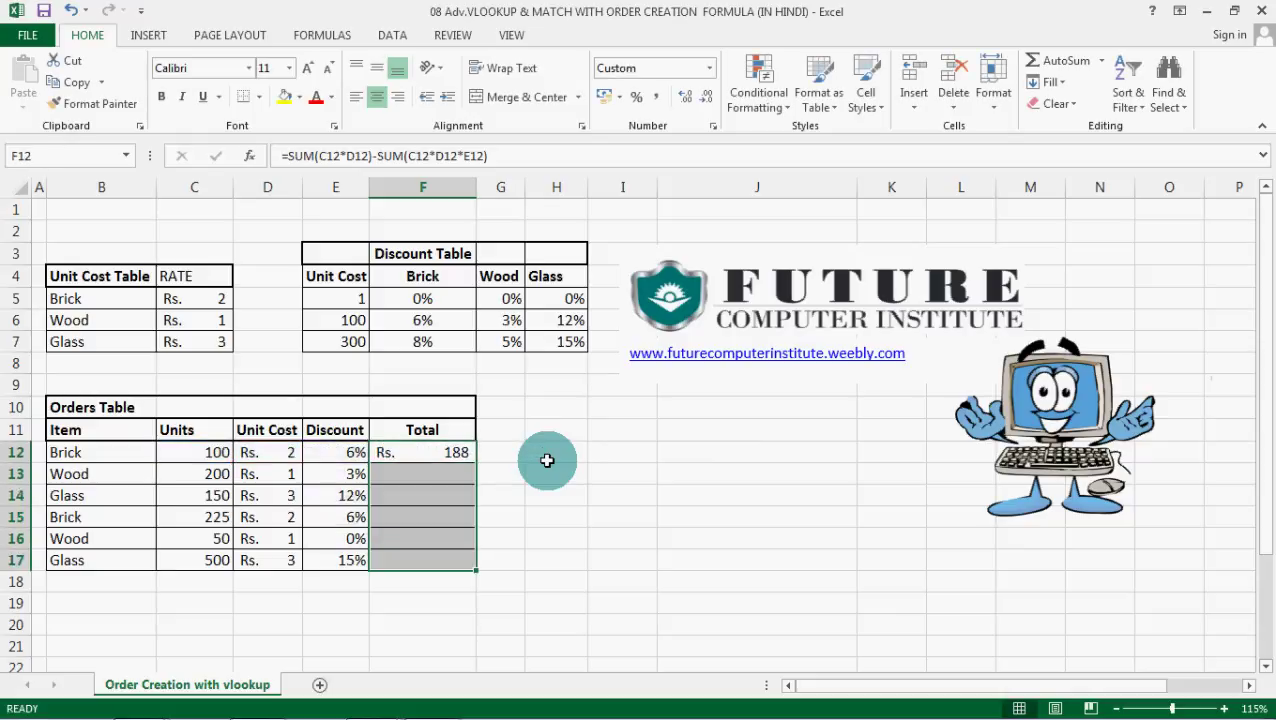
{"action": "key", "text": "ctrl+d"}
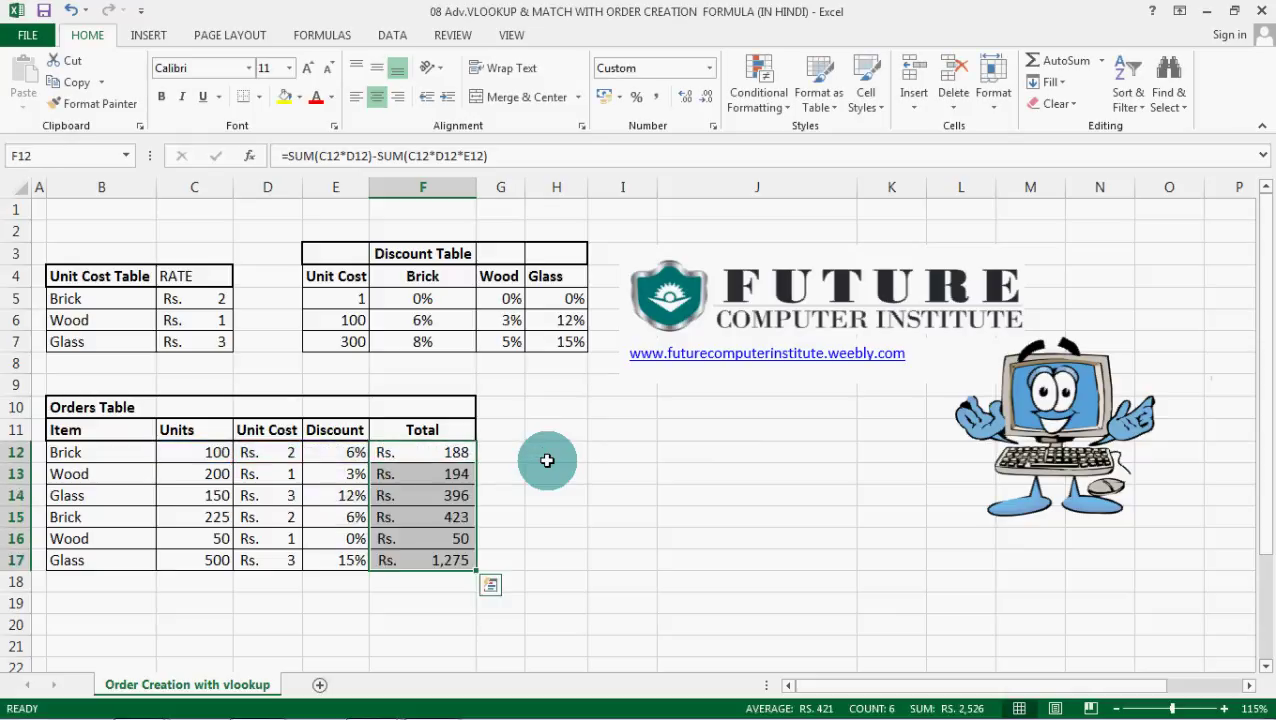
{"action": "key", "text": "Down"}
{"action": "key", "text": "Down"}
{"action": "key", "text": "Down"}
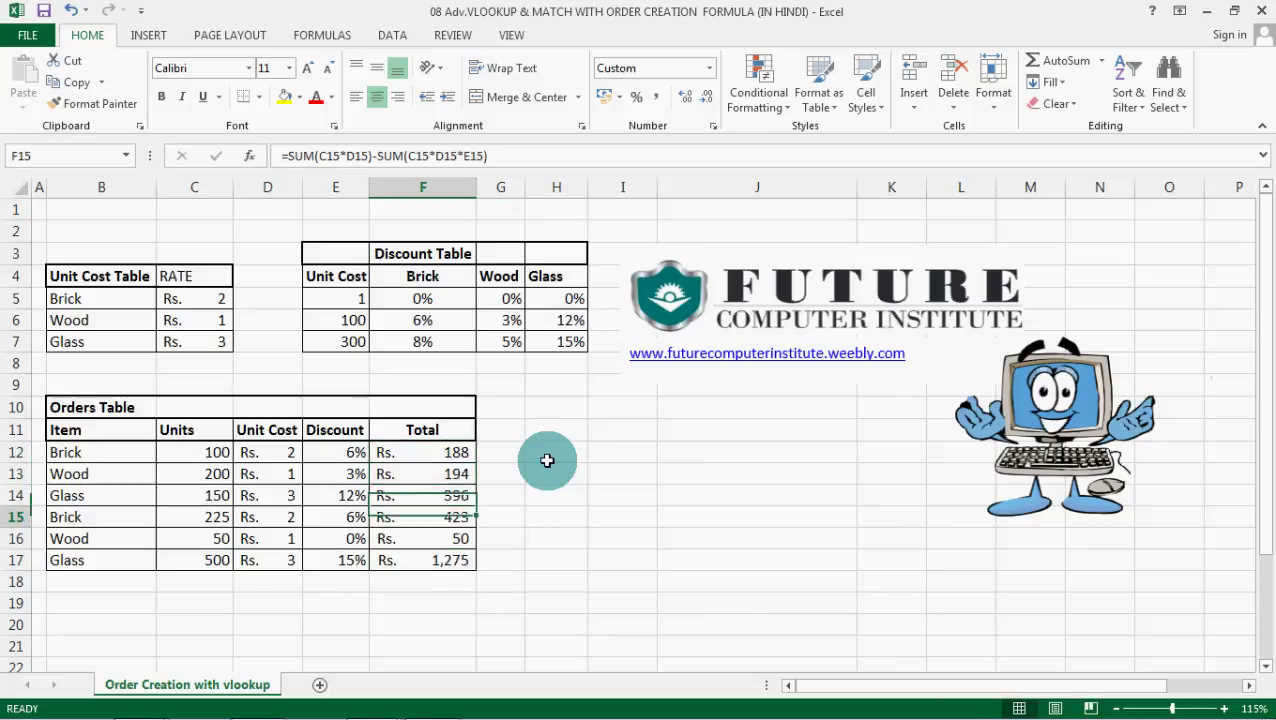
{"action": "key", "text": "Right"}
{"action": "key", "text": "Down"}
{"action": "key", "text": "Down"}
{"action": "key", "text": "Up"}
{"action": "key", "text": "Up"}
{"action": "key", "text": "Up"}
{"action": "key", "text": "Up"}
{"action": "key", "text": "Left"}
{"action": "key", "text": "Left"}
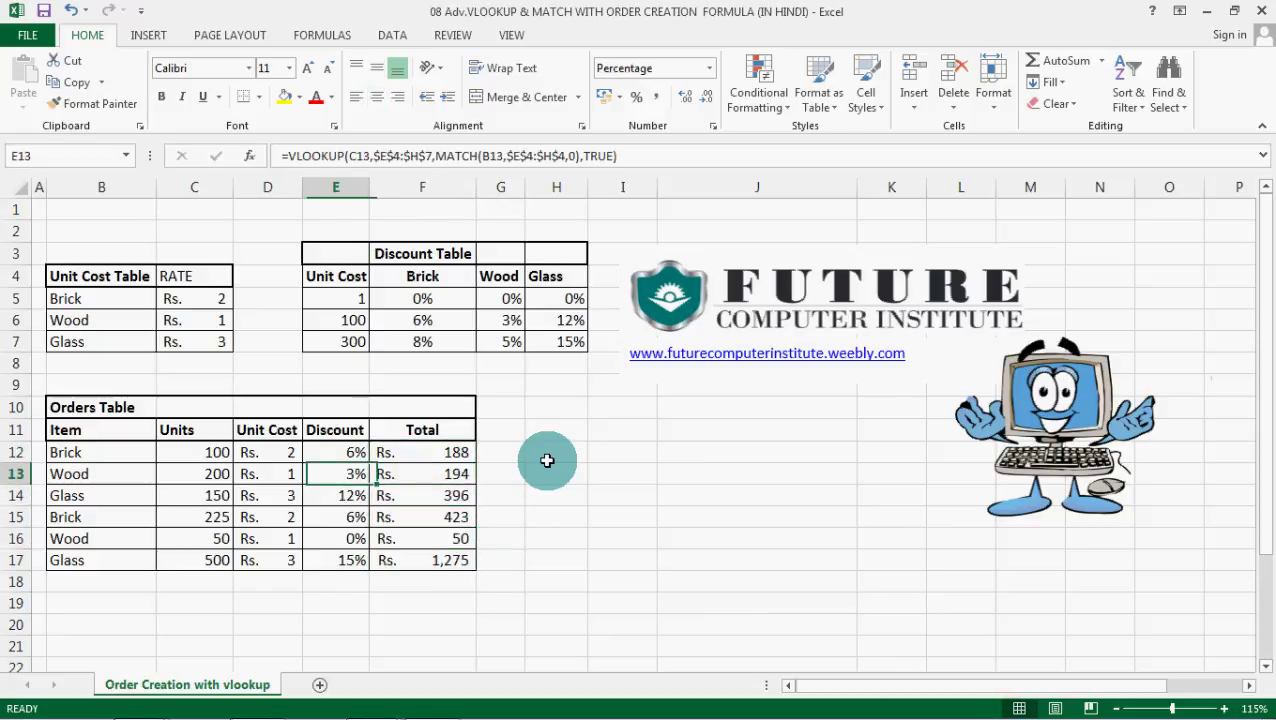
Step: Enter the check calculation =100*2 in I12, beside the first Brick order, for its undiscounted amount
{"action": "key", "text": "Up"}
{"action": "key", "text": "Right"}
{"action": "key", "text": "Right"}
{"action": "key", "text": "Right"}
{"action": "key", "text": "Right"}
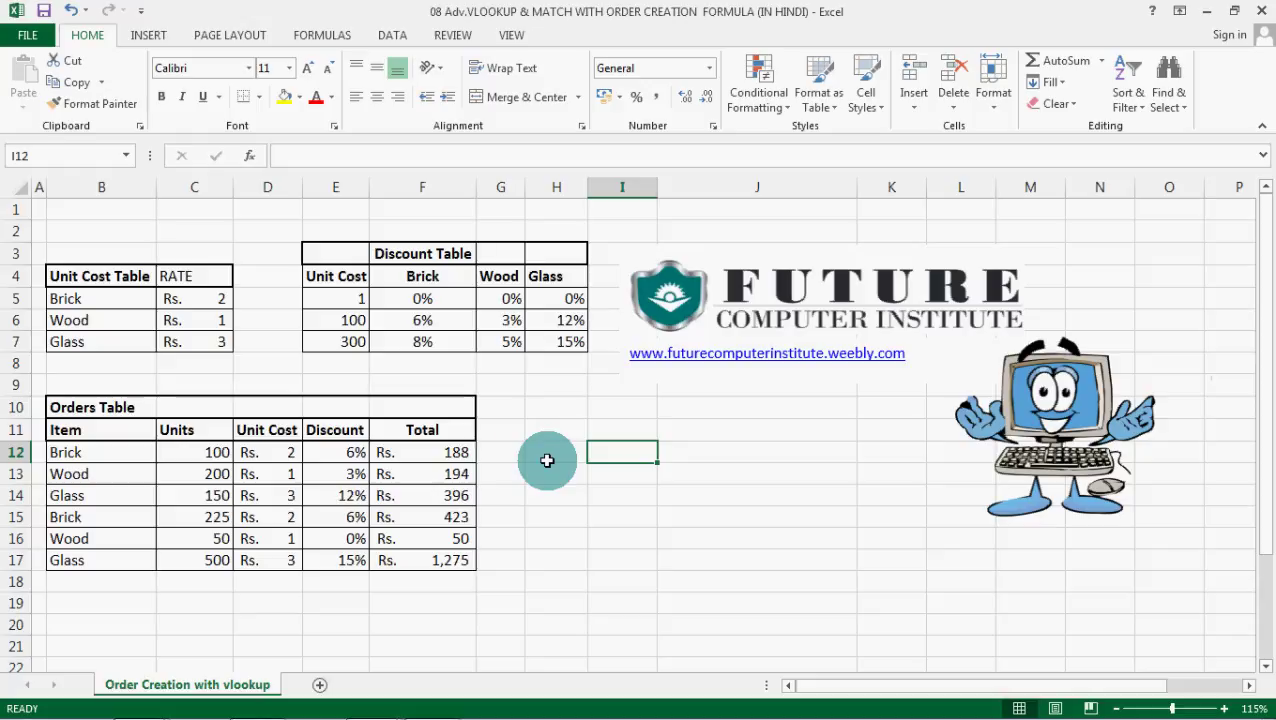
{"action": "key", "text": "Left"}
{"action": "key", "text": "Left"}
{"action": "key", "text": "Right"}
{"action": "key", "text": "Right"}
{"action": "type", "text": "="}
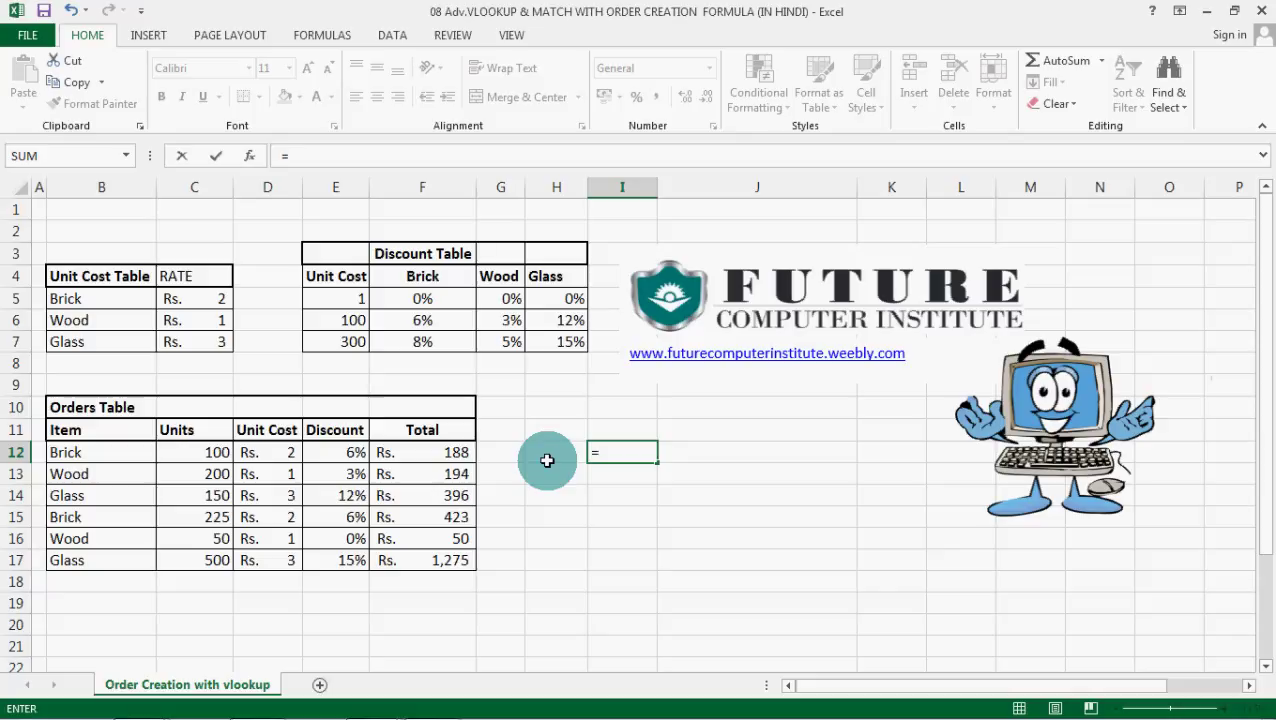
{"action": "type", "text": "100*2"}
{"action": "key", "text": "Return"}
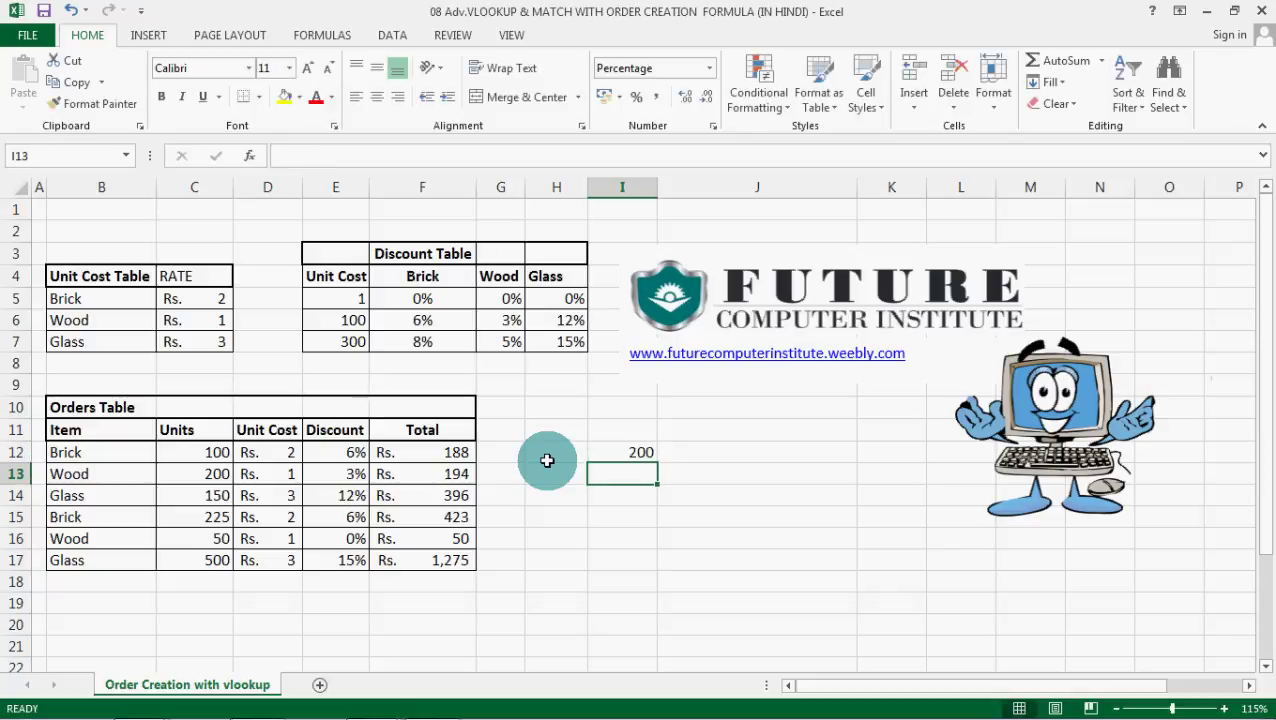
Step: Enter the check formula =I12*6/100 in J12 to work out the 6% discount on the undiscounted Brick amount
{"action": "key", "text": "Up"}
{"action": "key", "text": "Right"}
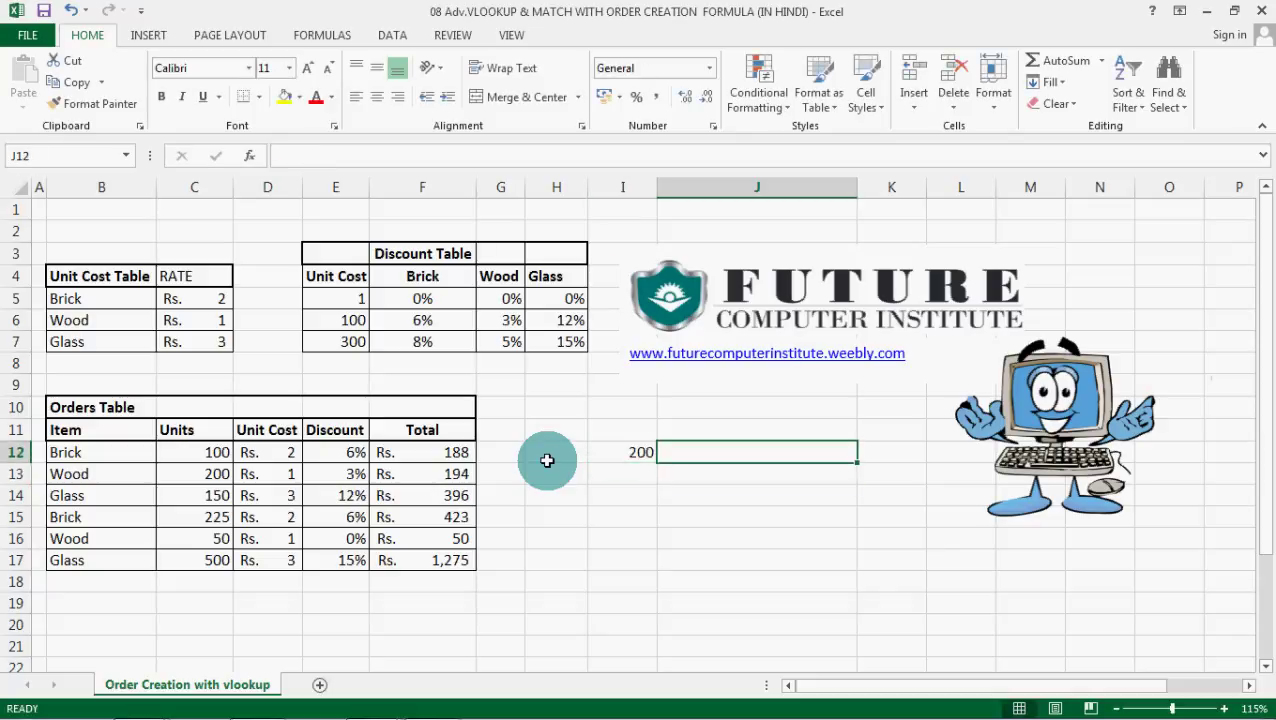
{"action": "type", "text": "="}
{"action": "key", "text": "Left"}
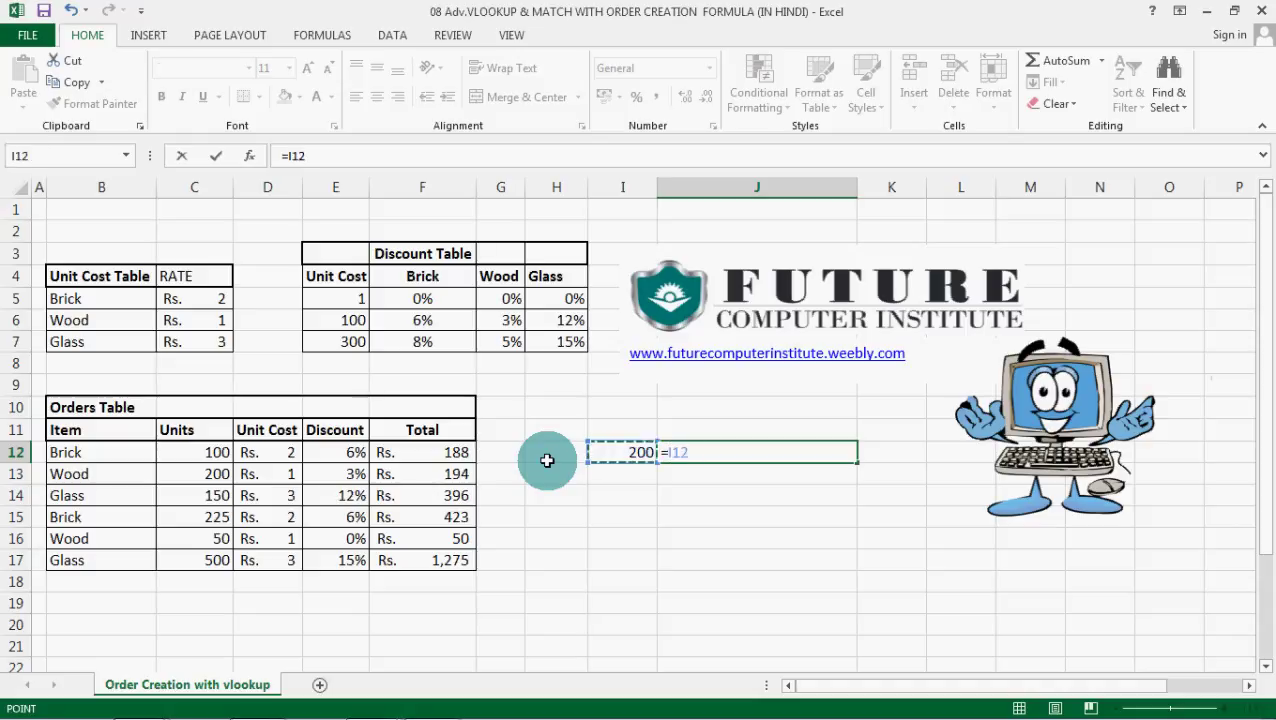
{"action": "type", "text": "*6"}
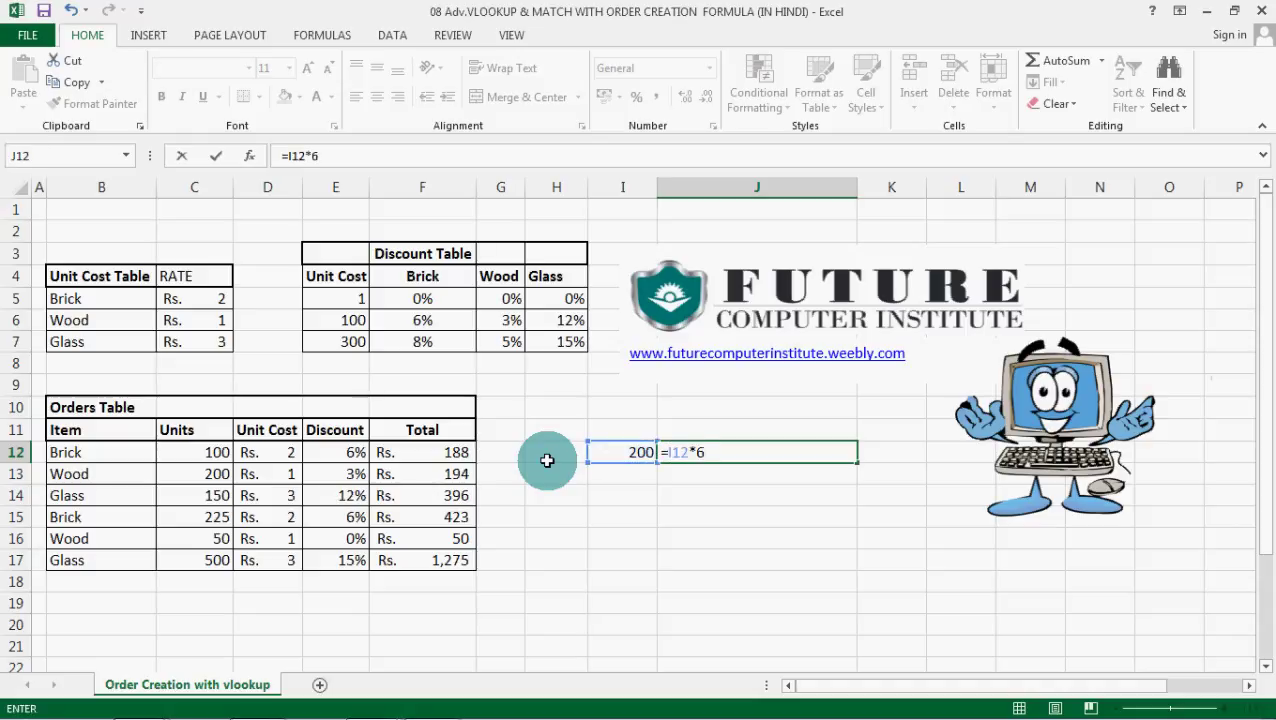
{"action": "type", "text": "/10"}
{"action": "key", "text": "BackSpace"}
{"action": "type", "text": "100"}
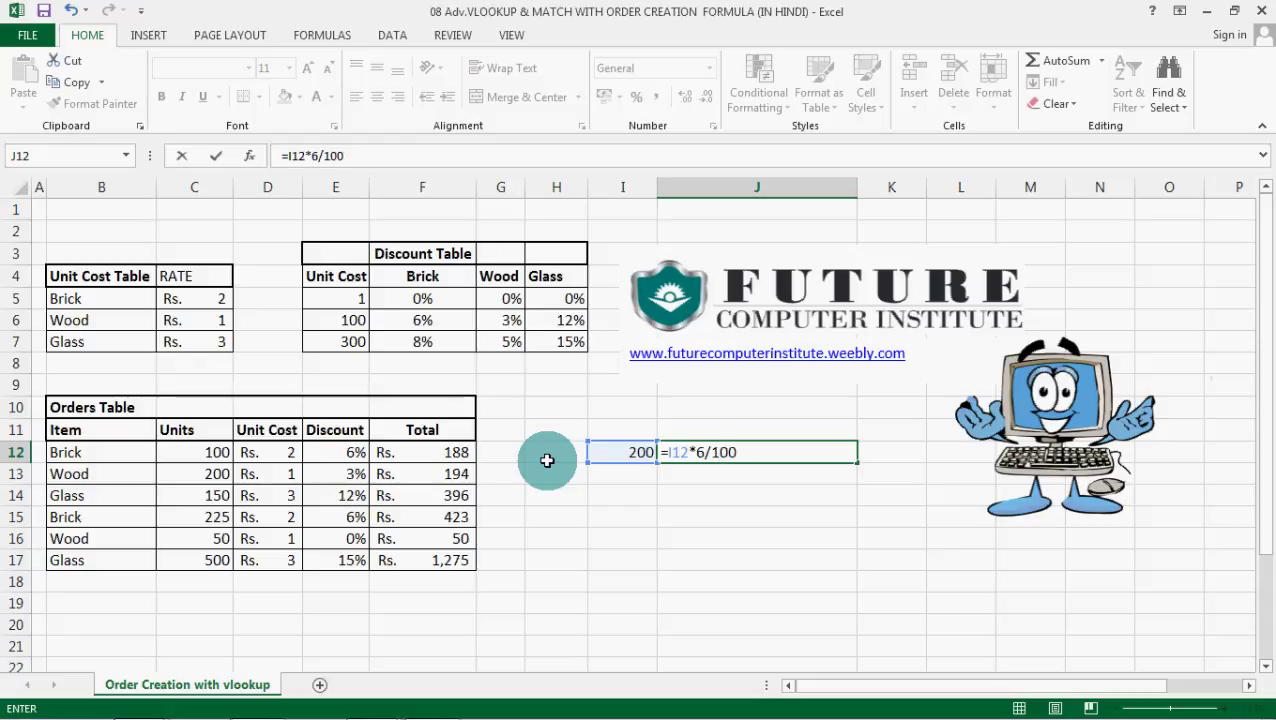
{"action": "key", "text": "Return"}
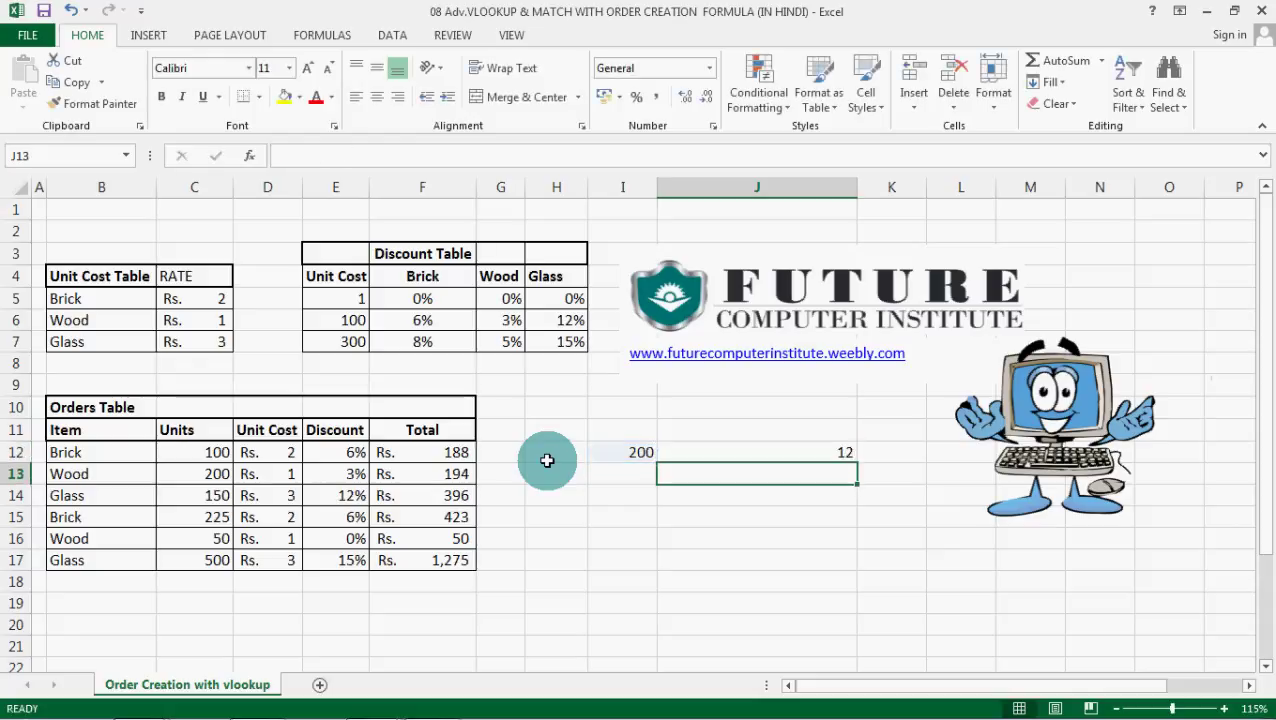
{"action": "key", "text": "Left"}
{"action": "key", "text": "Left"}
{"action": "key", "text": "Left"}
{"action": "key", "text": "Left"}
{"action": "key", "text": "Left"}
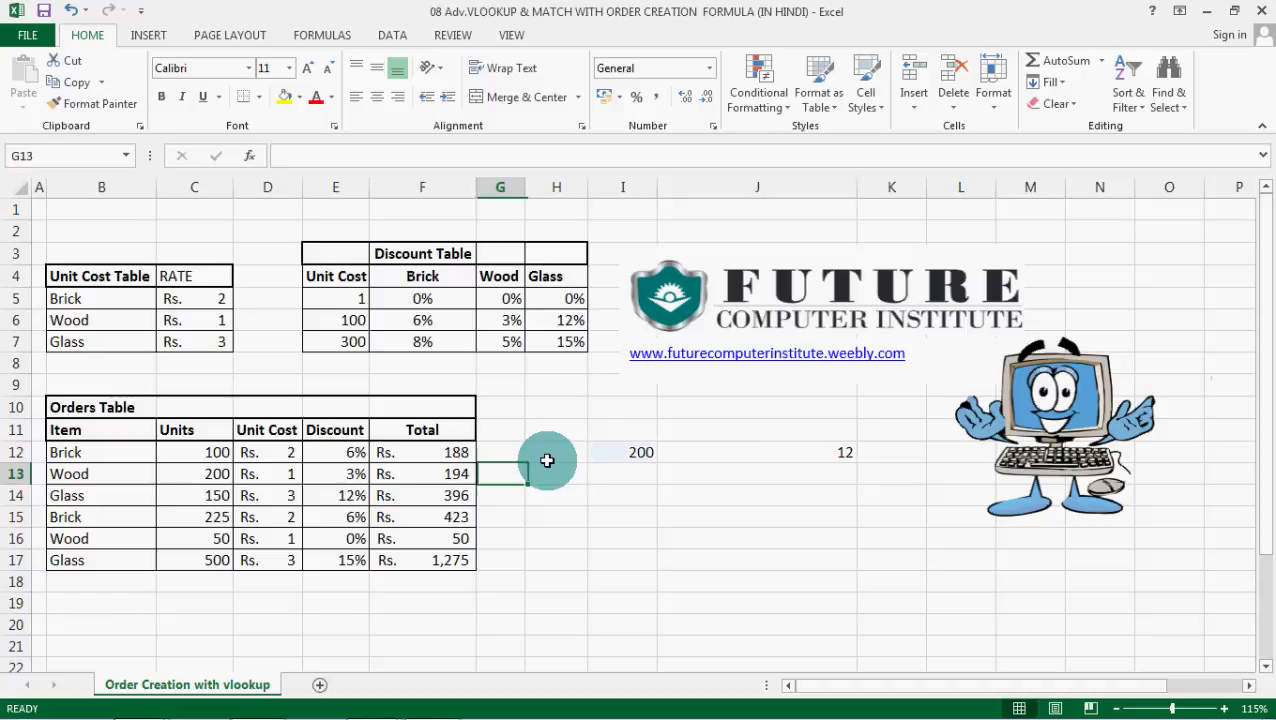
{"action": "key", "text": "Up"}
{"action": "key", "text": "Right"}
{"action": "key", "text": "Right"}
{"action": "key", "text": "Right"}
{"action": "key", "text": "Right"}
{"action": "key", "text": "Right"}
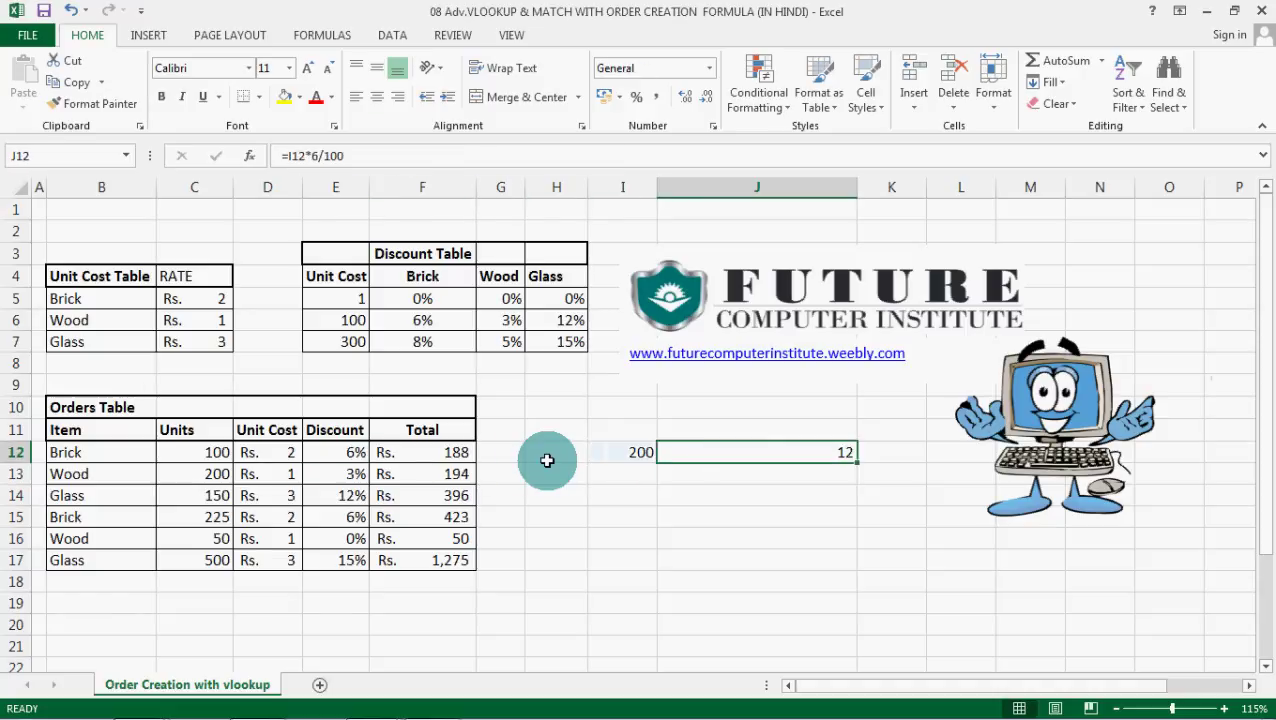
Step: Enter the alternative discount check =I12*6% in J13, below the first discount calculation
{"action": "key", "text": "Down"}
{"action": "type", "text": "="}
{"action": "key", "text": "Left"}
{"action": "key", "text": "Up"}
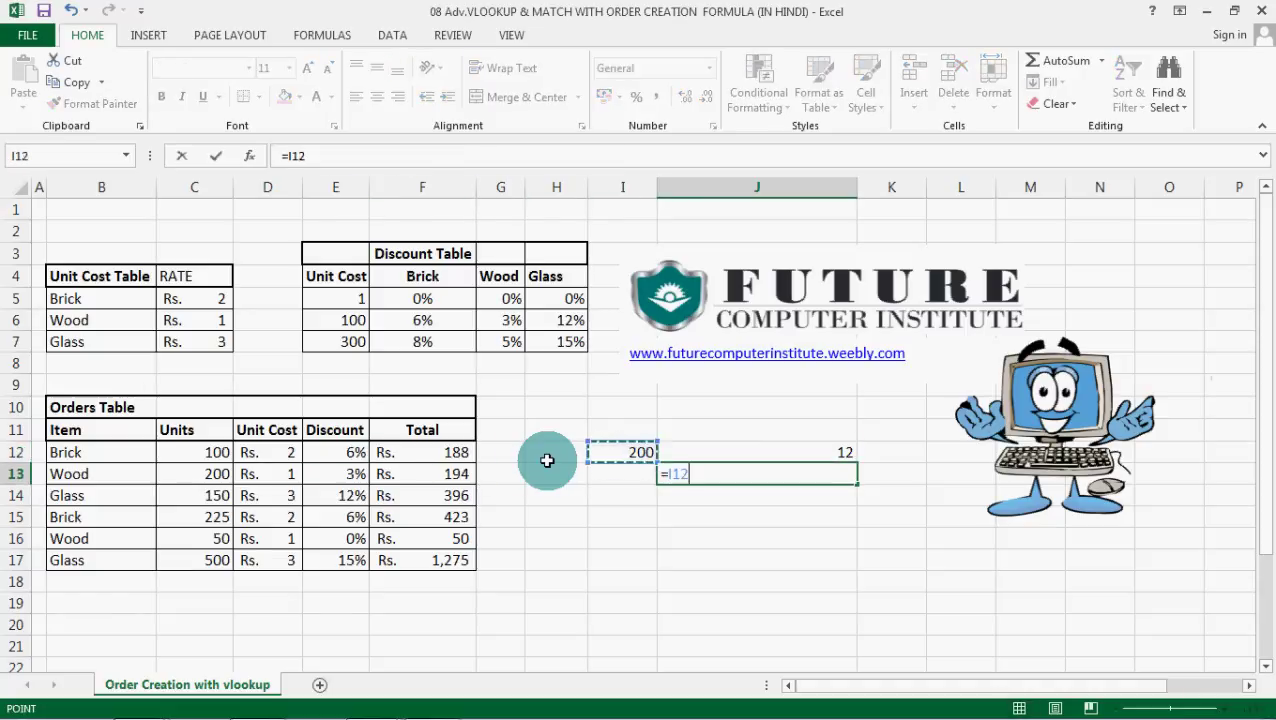
{"action": "type", "text": "*6"}
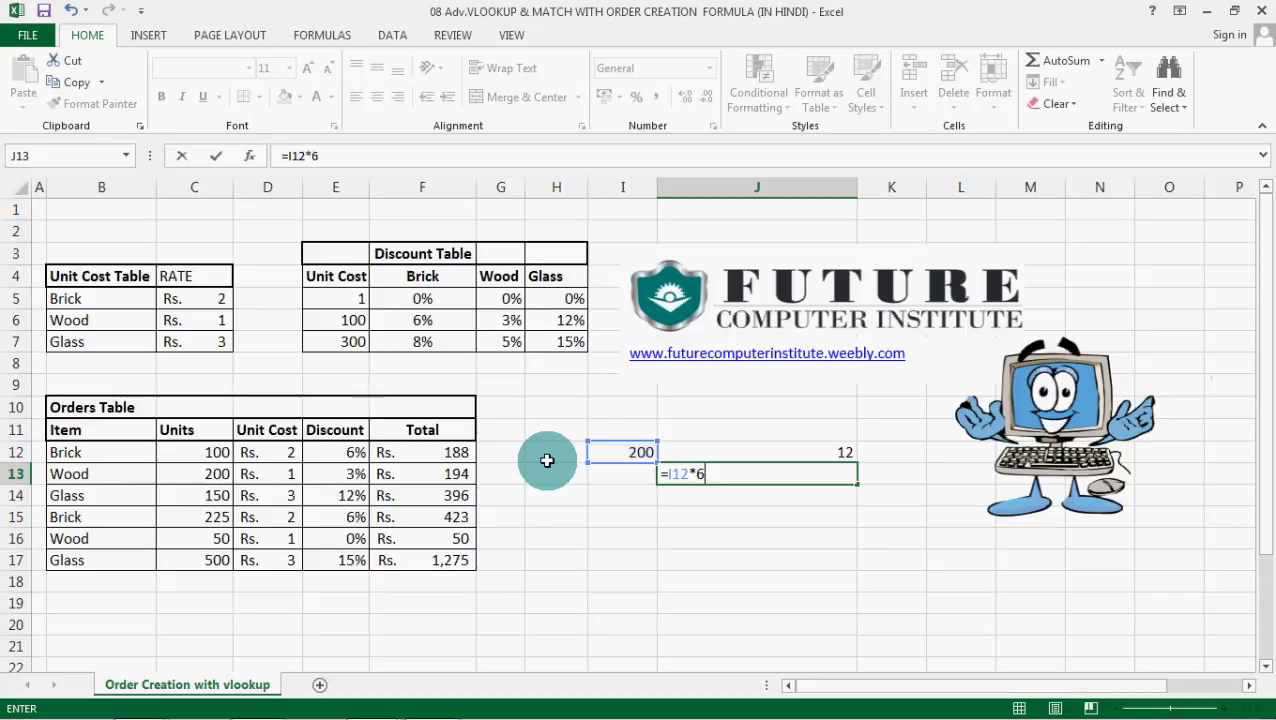
{"action": "type", "text": "*"}
{"action": "key", "text": "BackSpace"}
{"action": "type", "text": "%"}
{"action": "key", "text": "Return"}
{"action": "key", "text": "Up"}
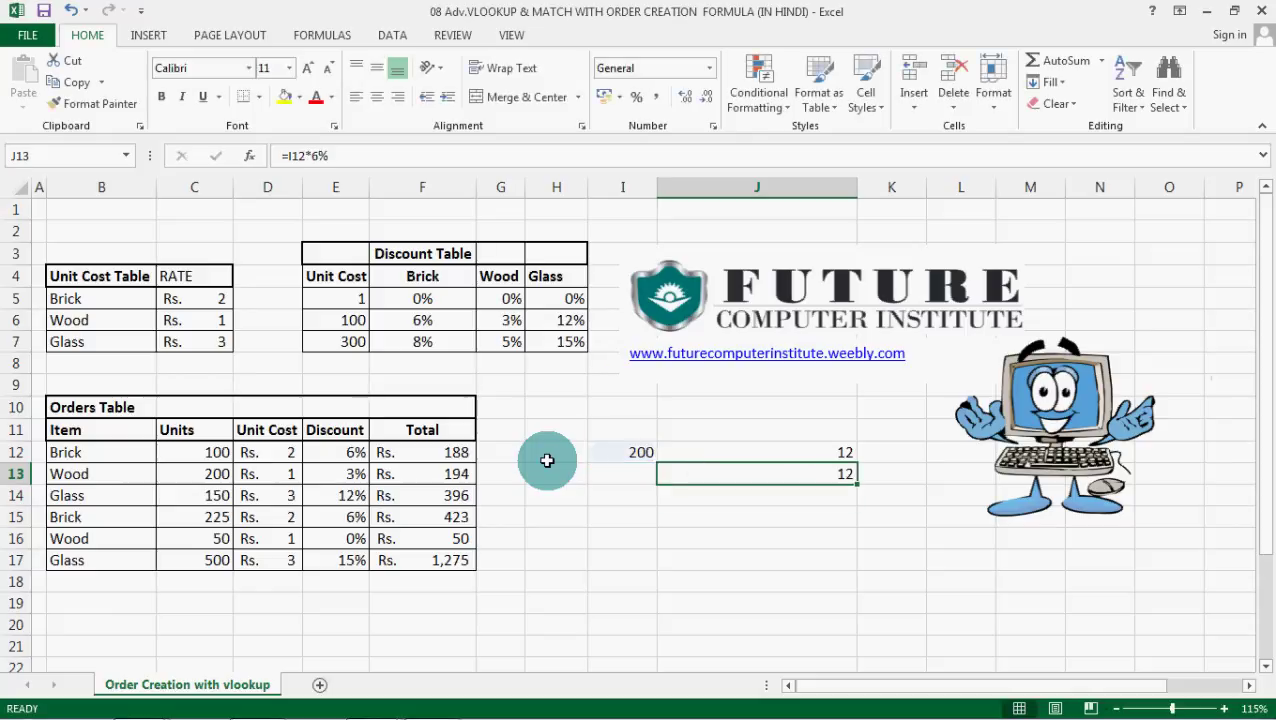
{"action": "left_click", "coordinate": [577, 514]}
{"action": "left_click", "coordinate": [505, 620]}
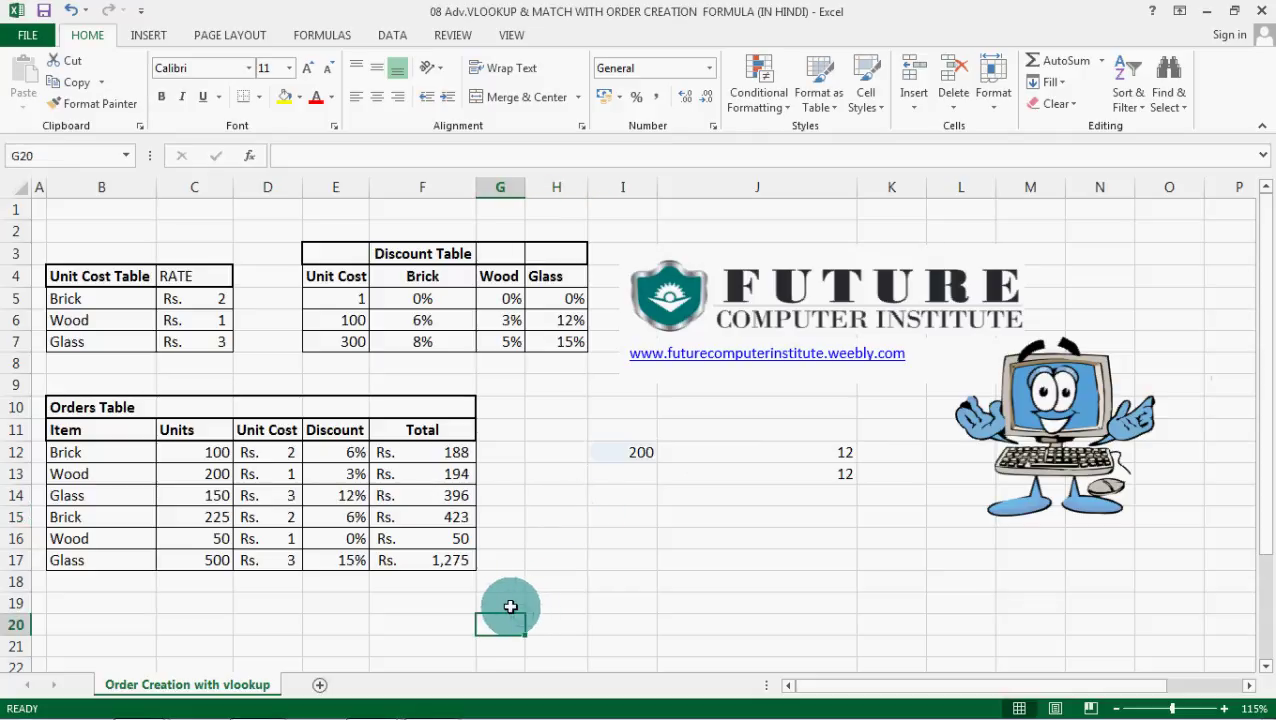
{"action": "left_click", "coordinate": [596, 507]}
{"action": "left_click", "coordinate": [775, 530]}
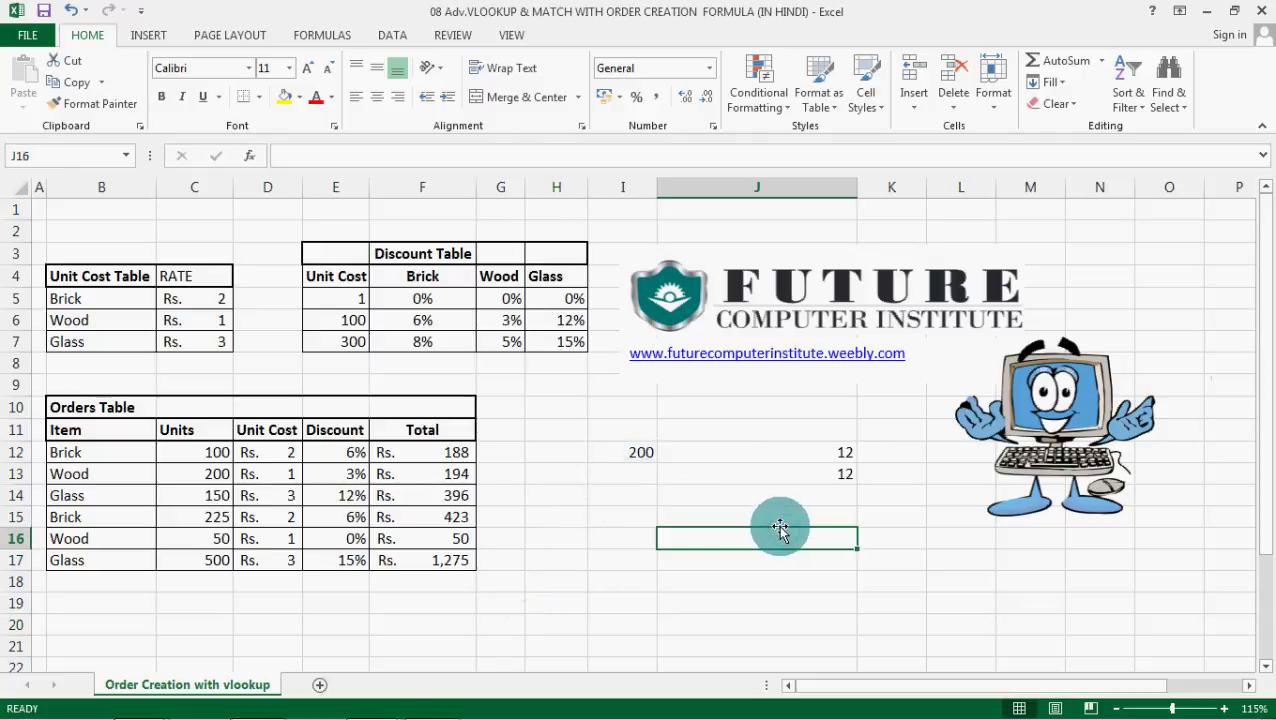
{"action": "left_click", "coordinate": [743, 475]}
{"action": "left_click", "coordinate": [757, 522]}
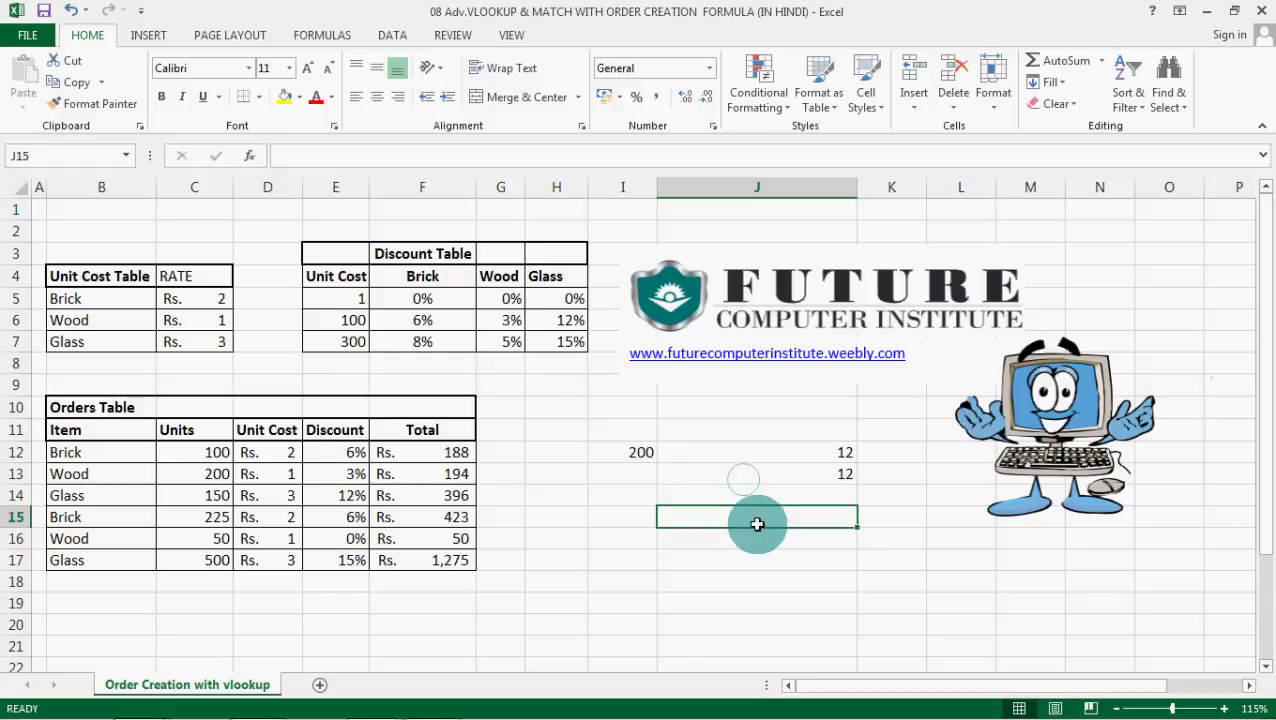